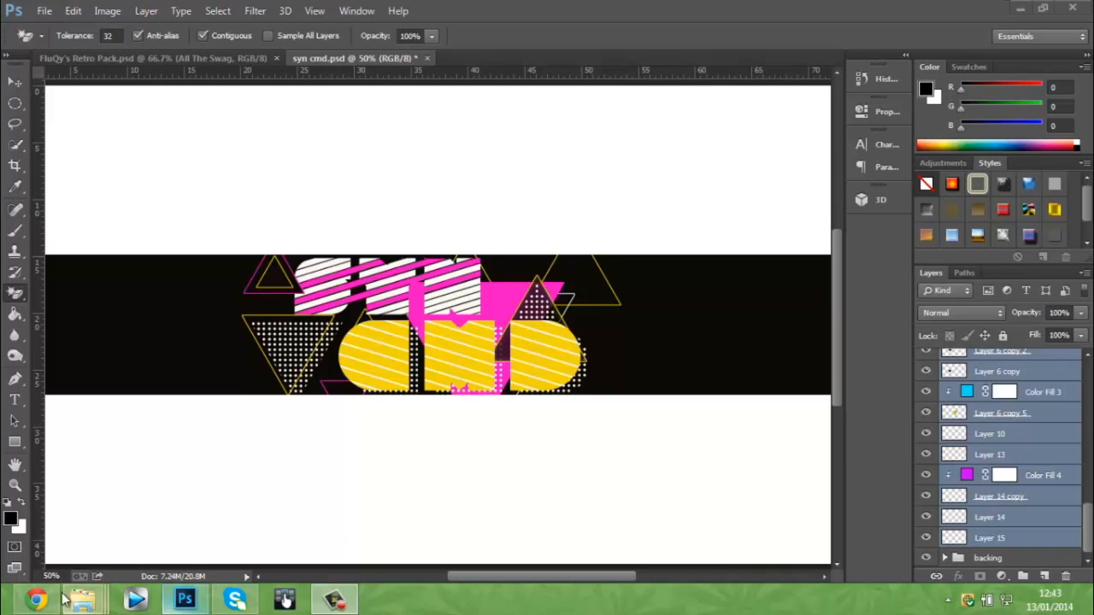
- Switch to Chrome and look through the IgniteImagery channel's uploaded videos on YouTube
left_click(36, 599)
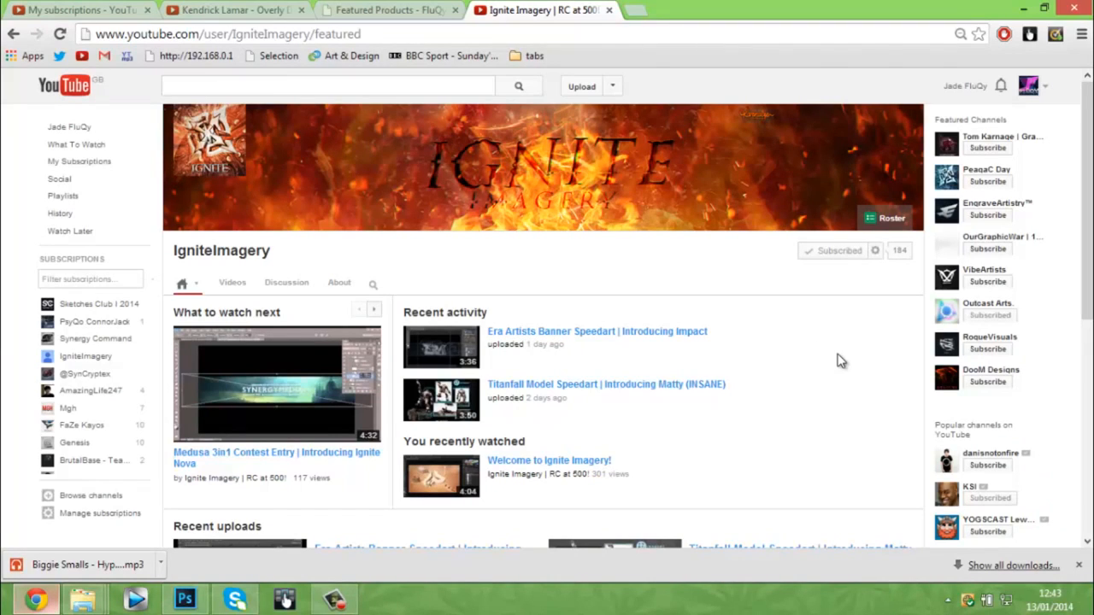
left_click(233, 286)
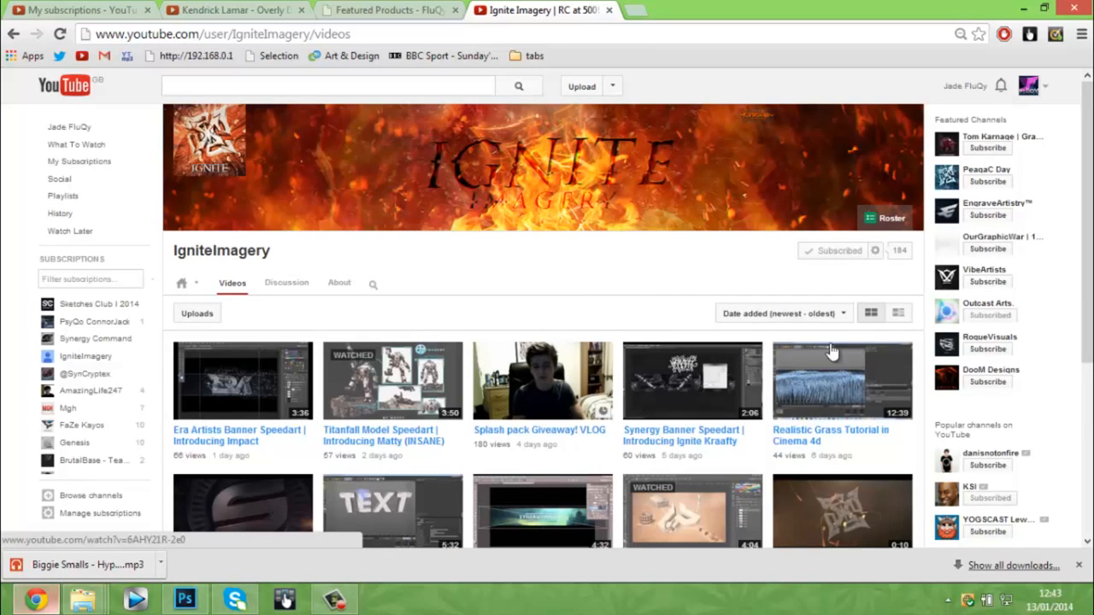
scroll(831, 351, "down", 2)
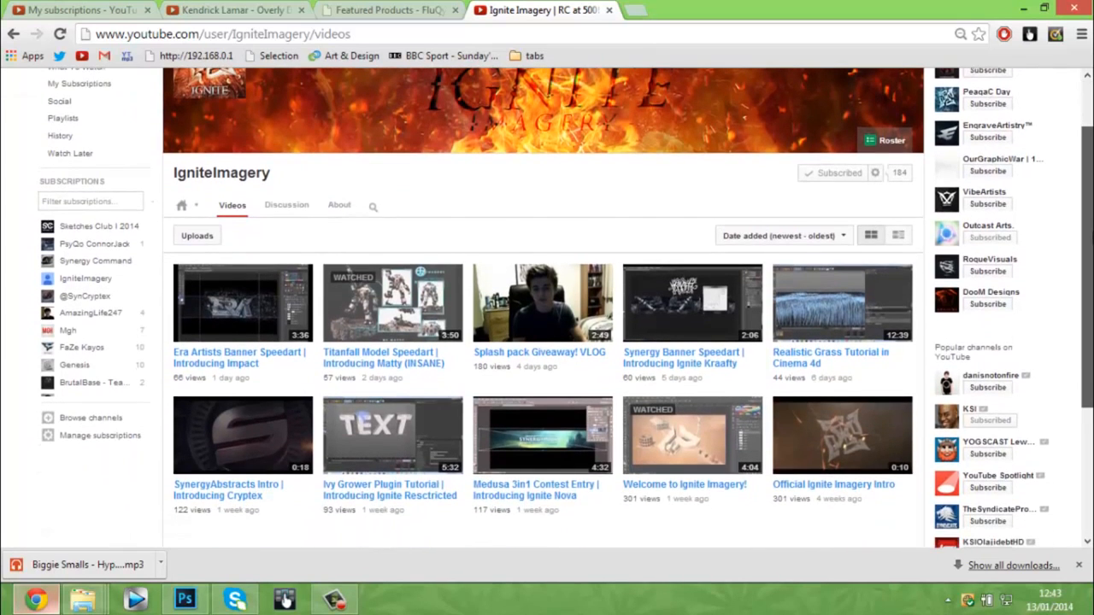
scroll(547, 308, "up", 1)
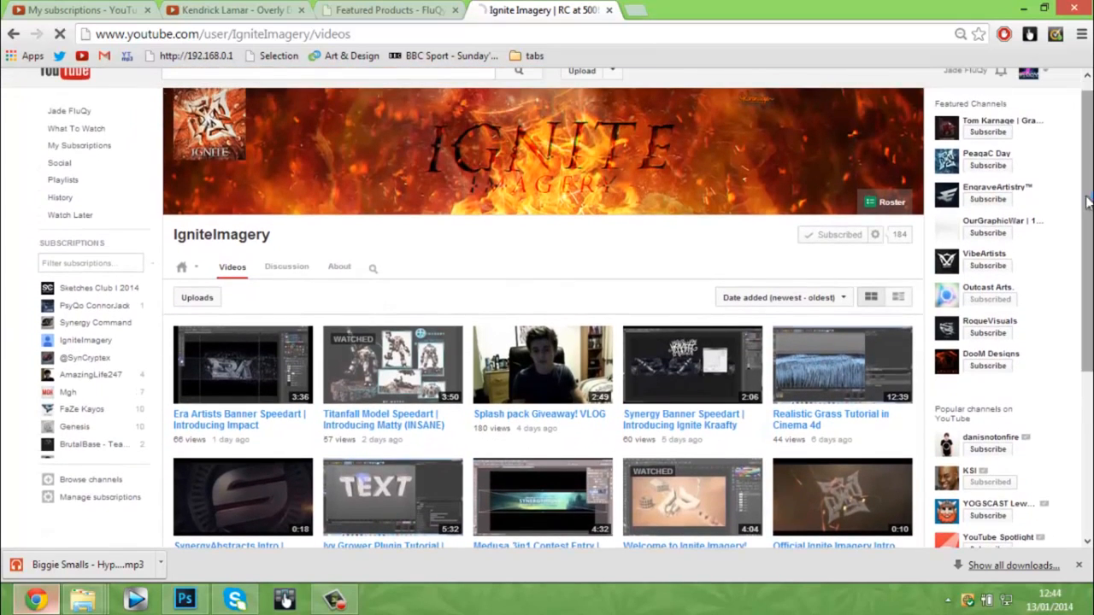
- Switch to Photoshop and merge all artwork layers from Hue/Saturation 1 down to Layer 15 into one layer
left_click(189, 597)
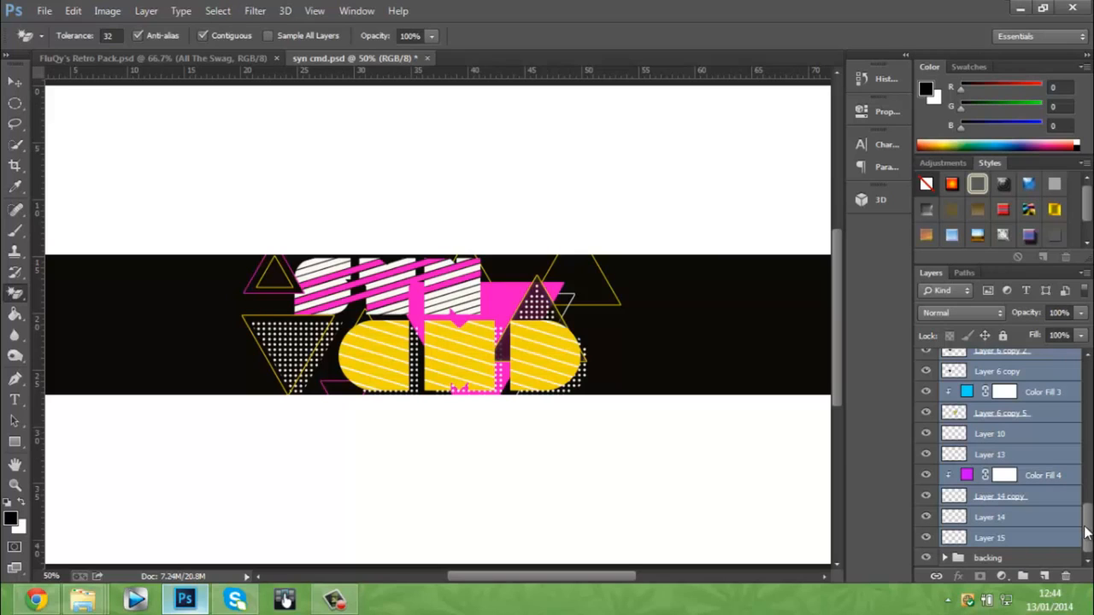
mouse_move(1085, 534)
left_mouse_down()
mouse_move(1086, 398)
mouse_move(1086, 530)
left_mouse_up()
left_click(1040, 384)
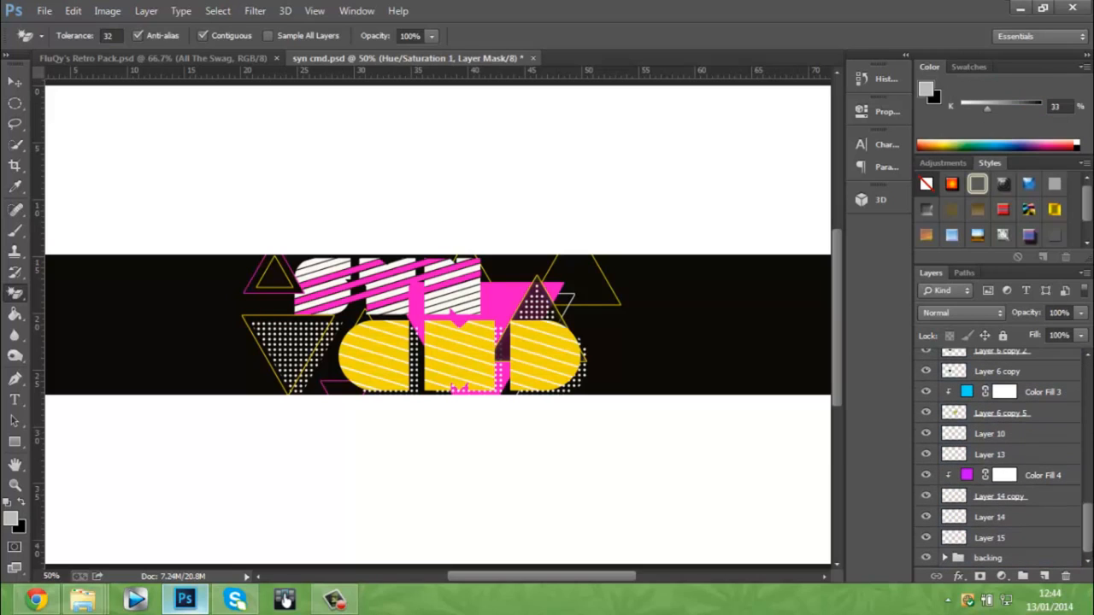
left_click(1034, 539, "shift")
left_click_drag(1087, 528, 1087, 427)
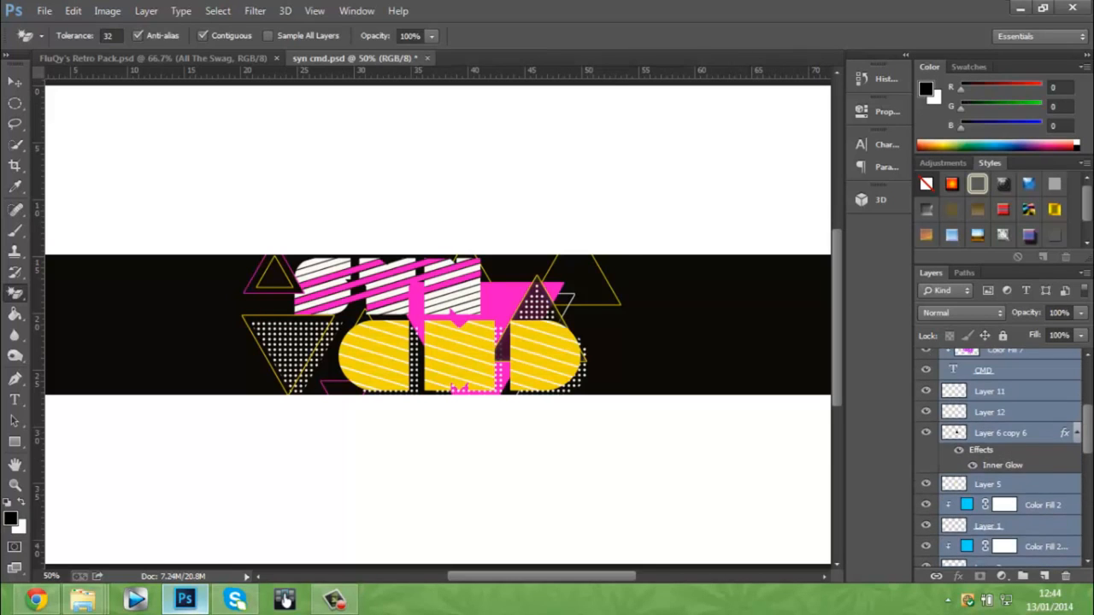
right_click(1050, 406)
left_click(785, 457)
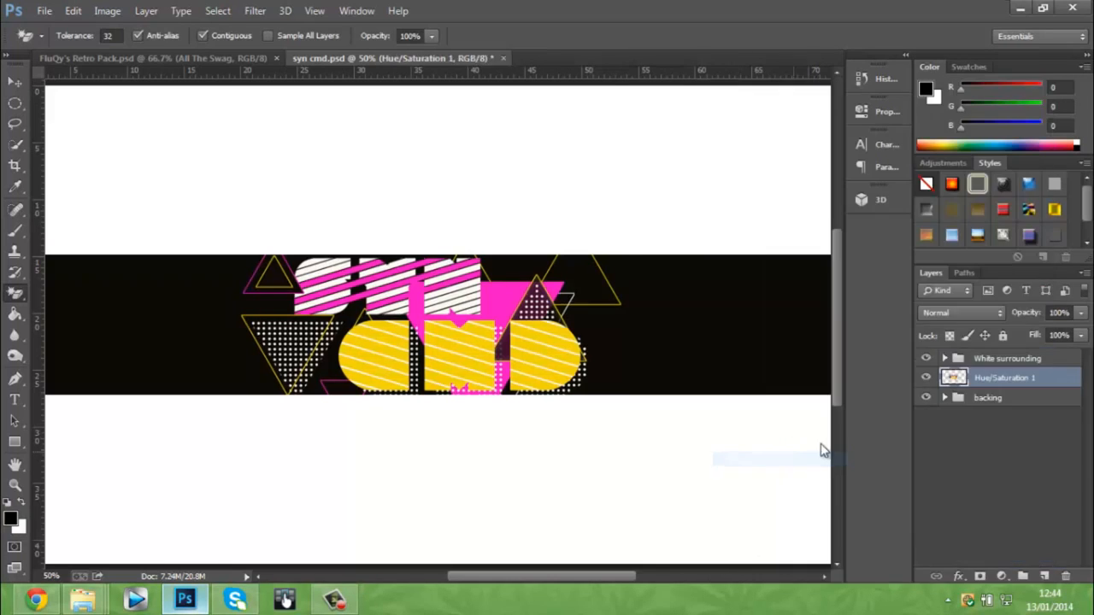
- Merge the backing group's Color Fill 1 layer with the Hue/Saturation 1 layer and delete the emptied backing group
left_click(945, 397)
left_click(1030, 418, "ctrl")
right_click(1030, 418)
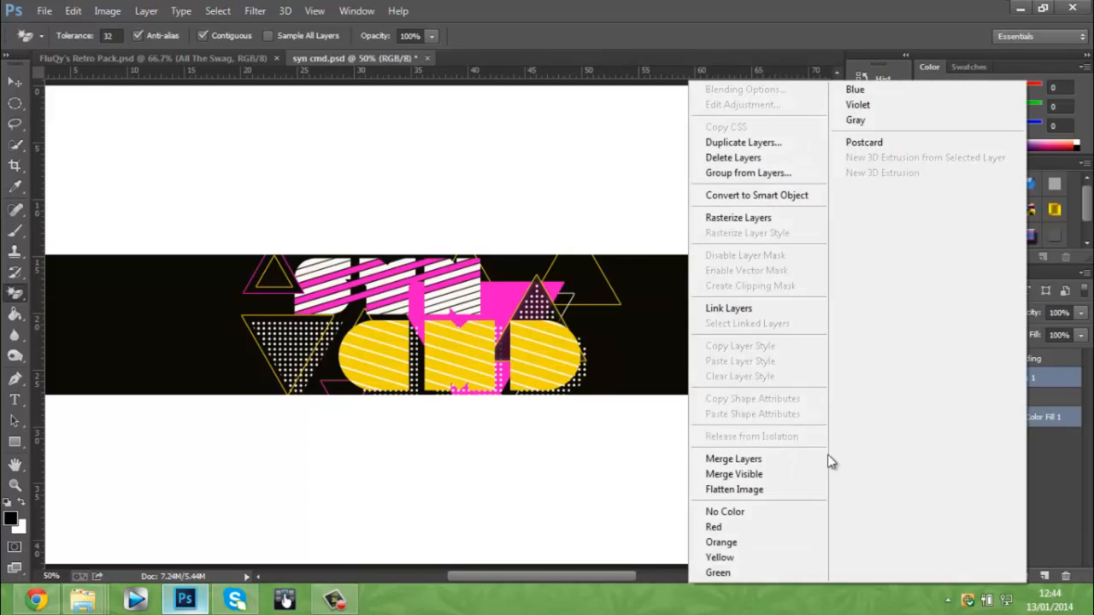
left_click(826, 457)
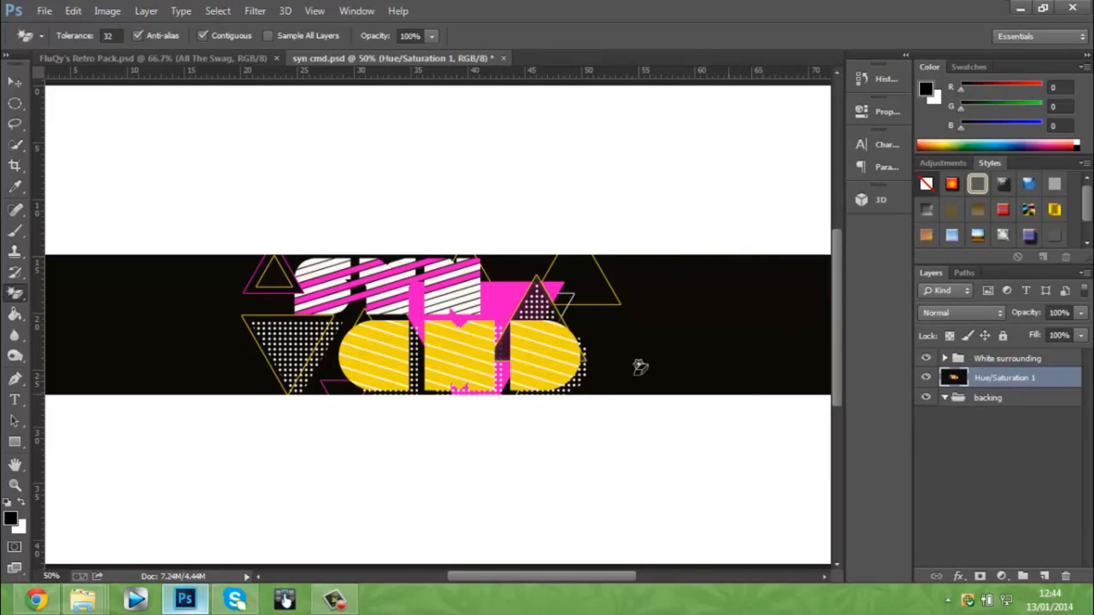
left_click(1005, 401)
key("Delete")
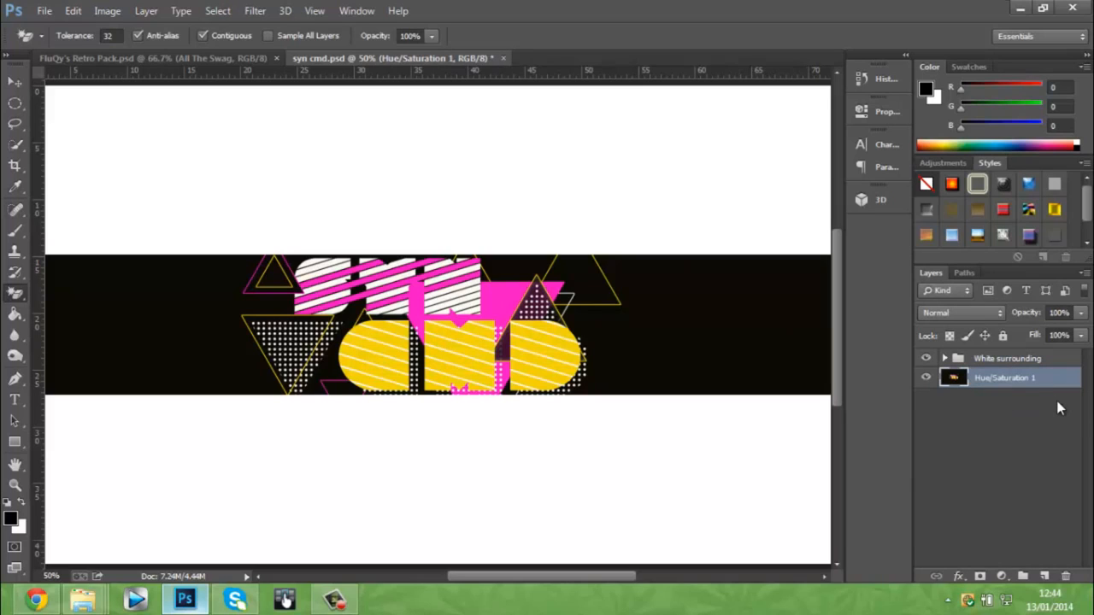
left_click(257, 13)
mouse_move(256, 218)
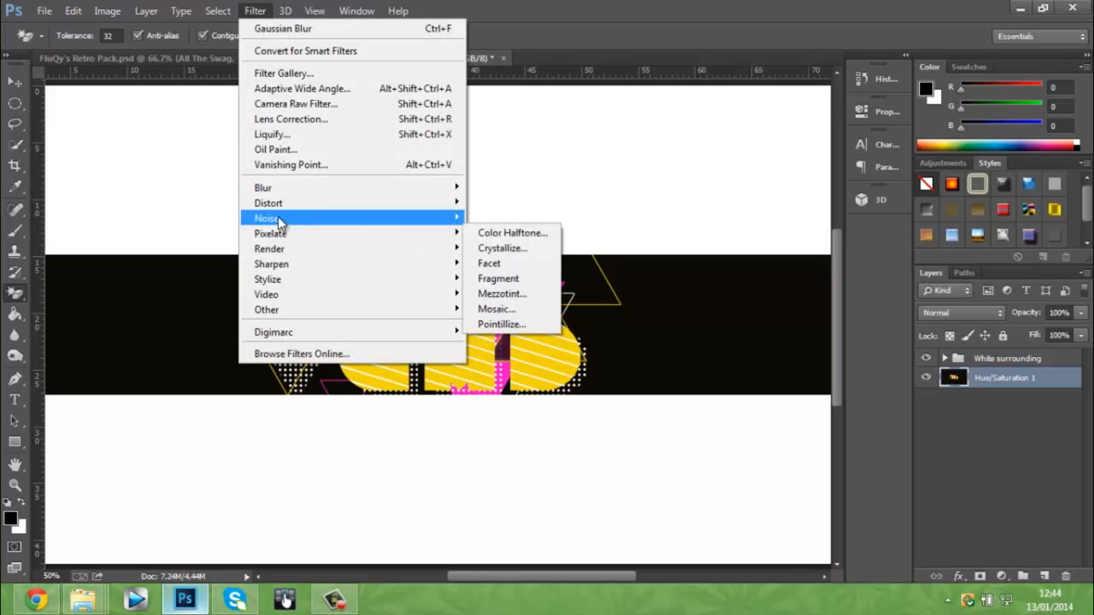
left_click(503, 217)
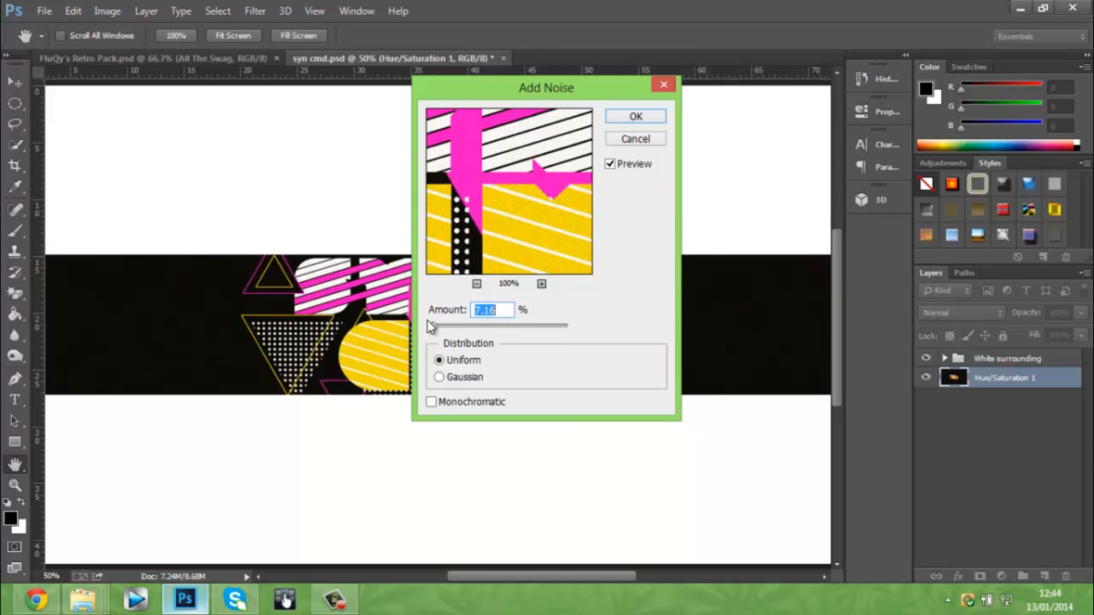
left_click(636, 140)
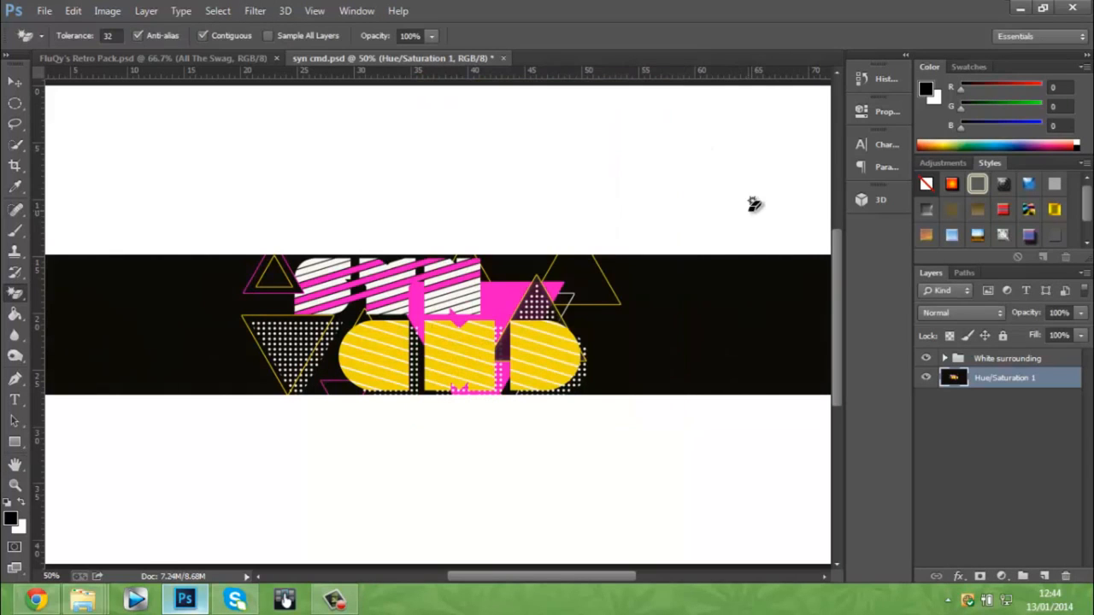
- Duplicate the Hue/Saturation 1 layer and apply Add Noise to the copy with an amount of 21.27% and uniform distribution
key("ctrl+j")
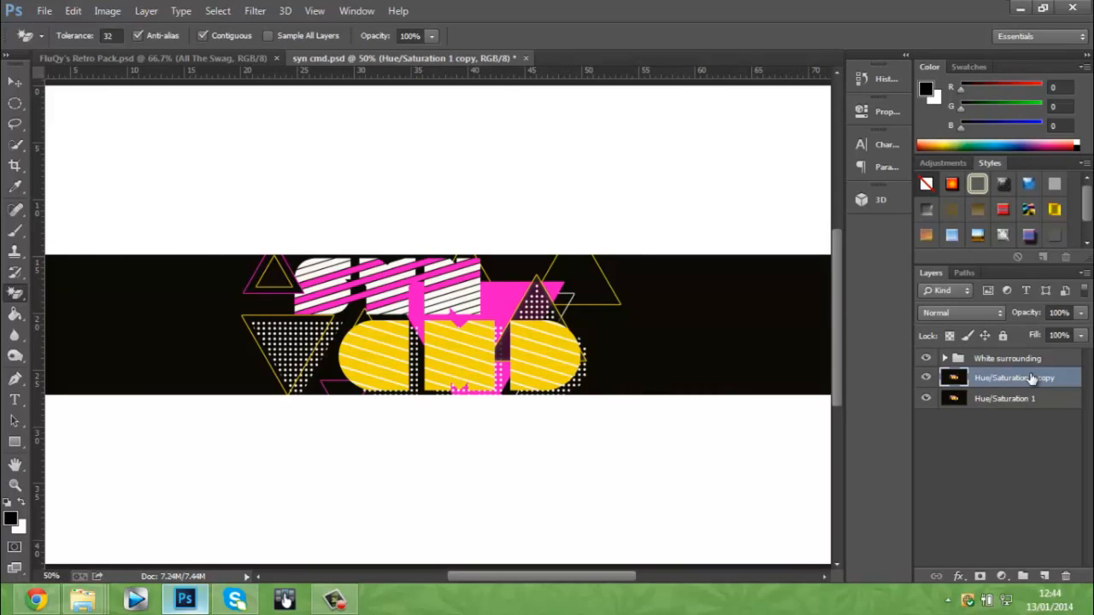
left_click(263, 10)
mouse_move(441, 219)
left_click(491, 220)
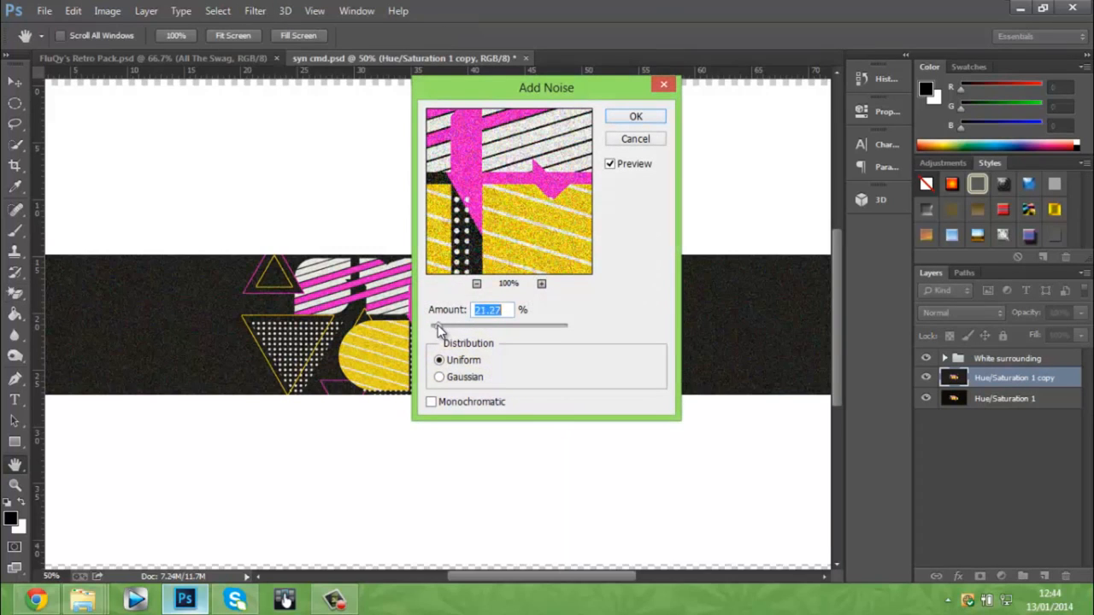
left_click(658, 118)
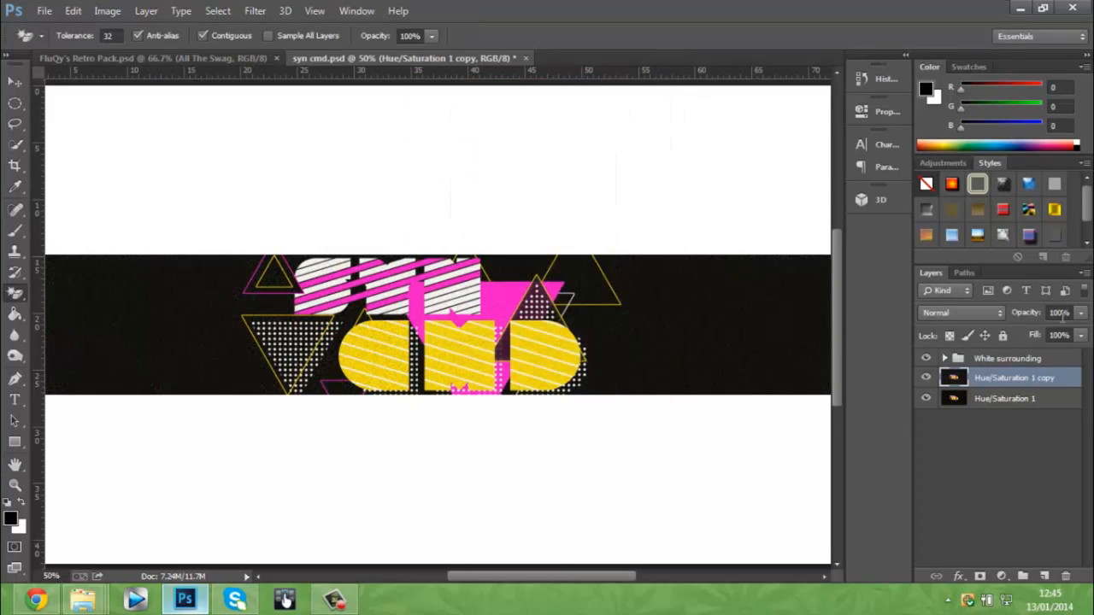
- Lower the opacity of the noisy Hue/Saturation 1 copy layer to 42%
left_click_drag(1080, 312, 1024, 335)
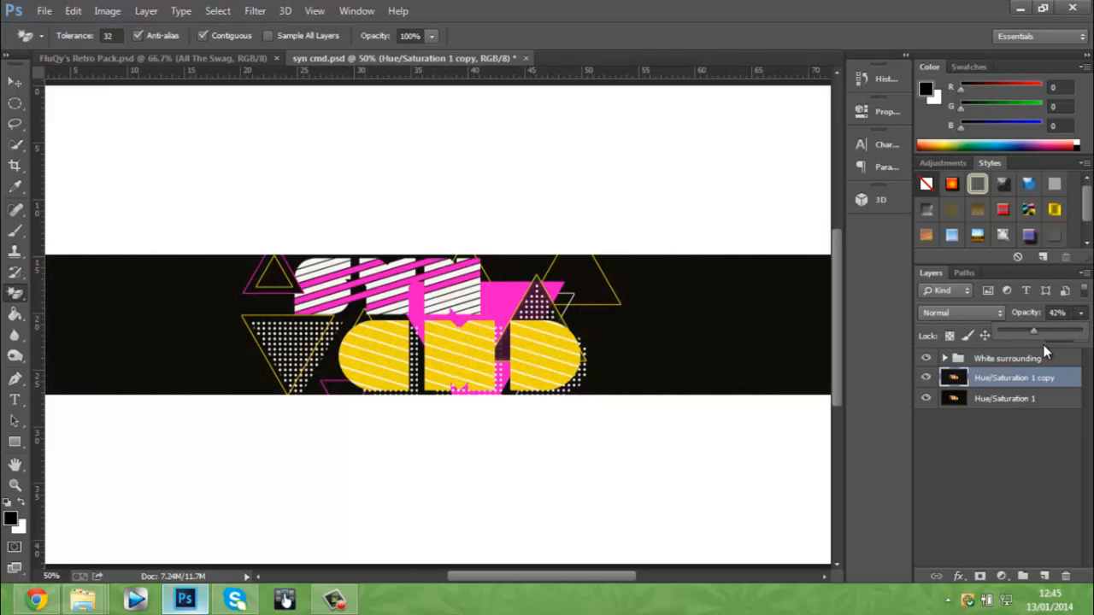
key("ctrl+minus")
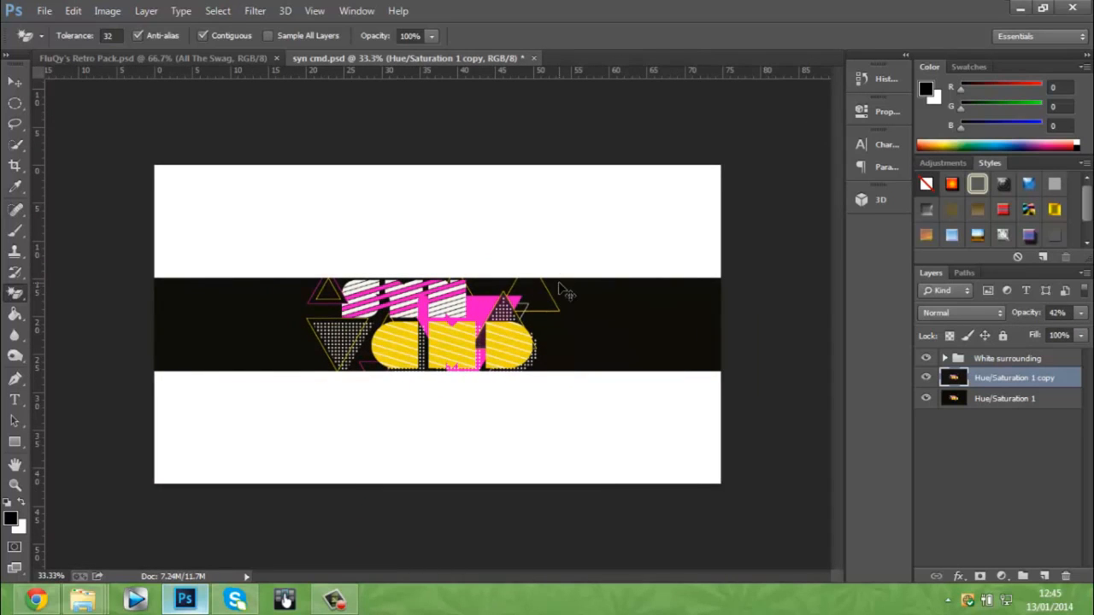
key("ctrl+plus")
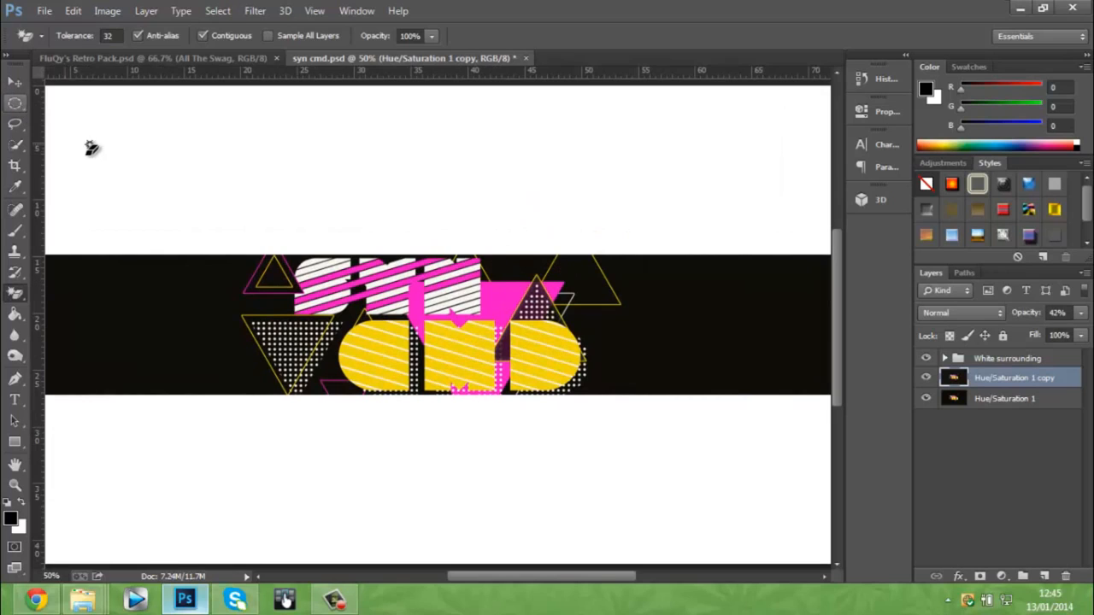
- Set the feather of the Elliptical Marquee tool to 80 px
left_click(15, 104)
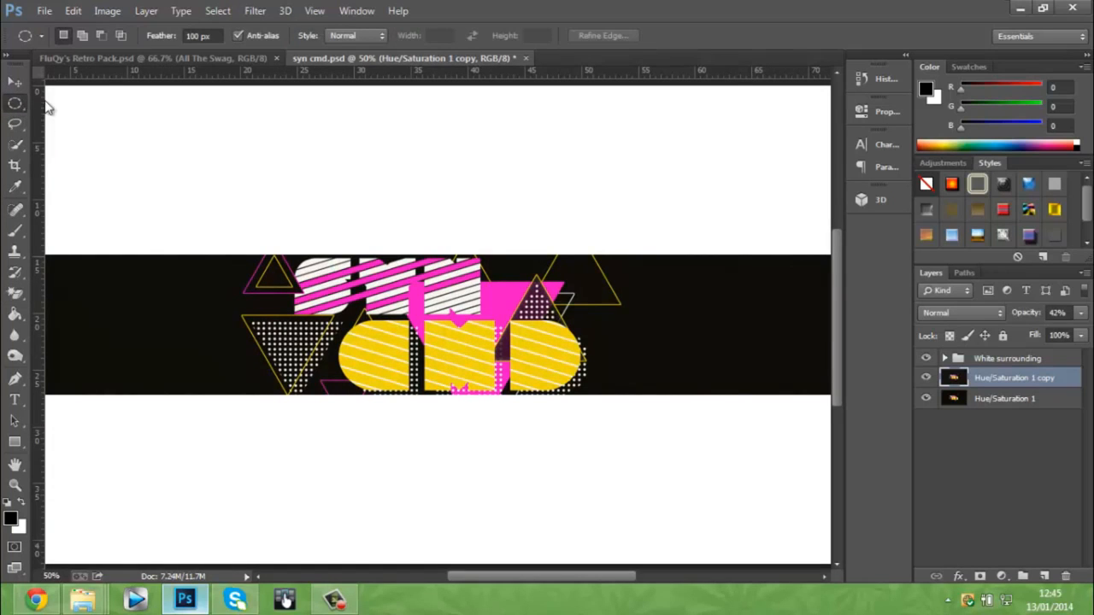
left_click(198, 35)
type("80")
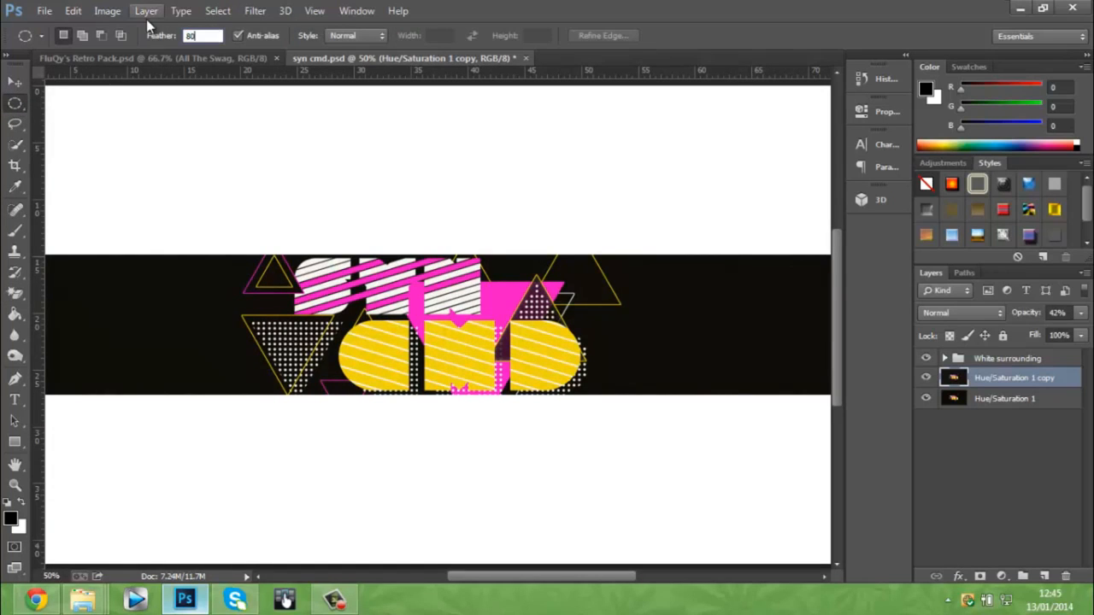
key("Return")
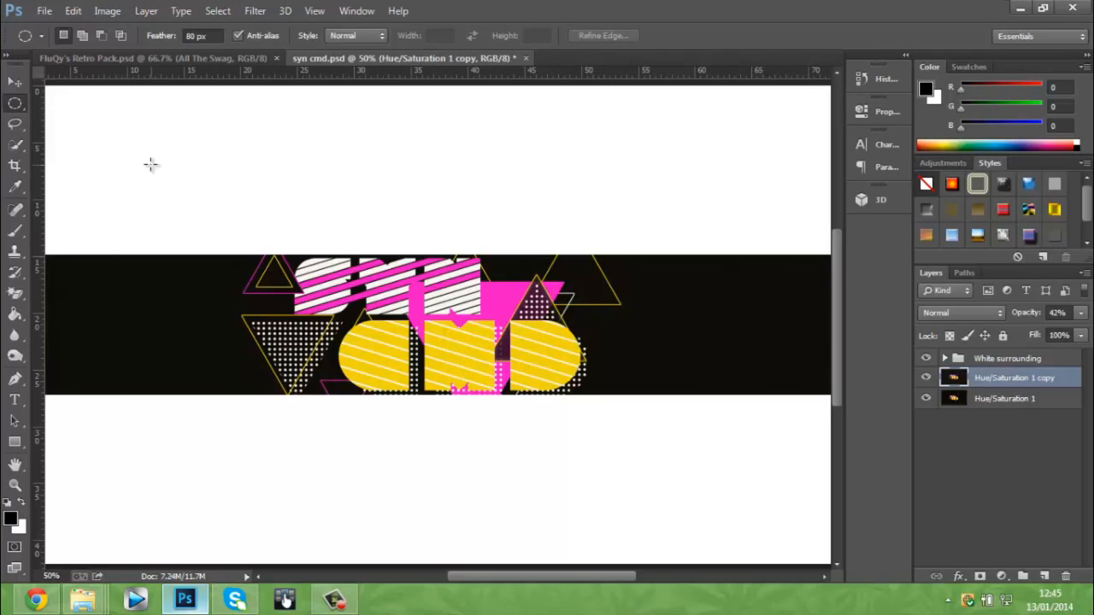
- Cut a large feathered ellipse around the banner text from the noisy copy onto its own layer at 18% opacity
left_click_drag(151, 160, 709, 470)
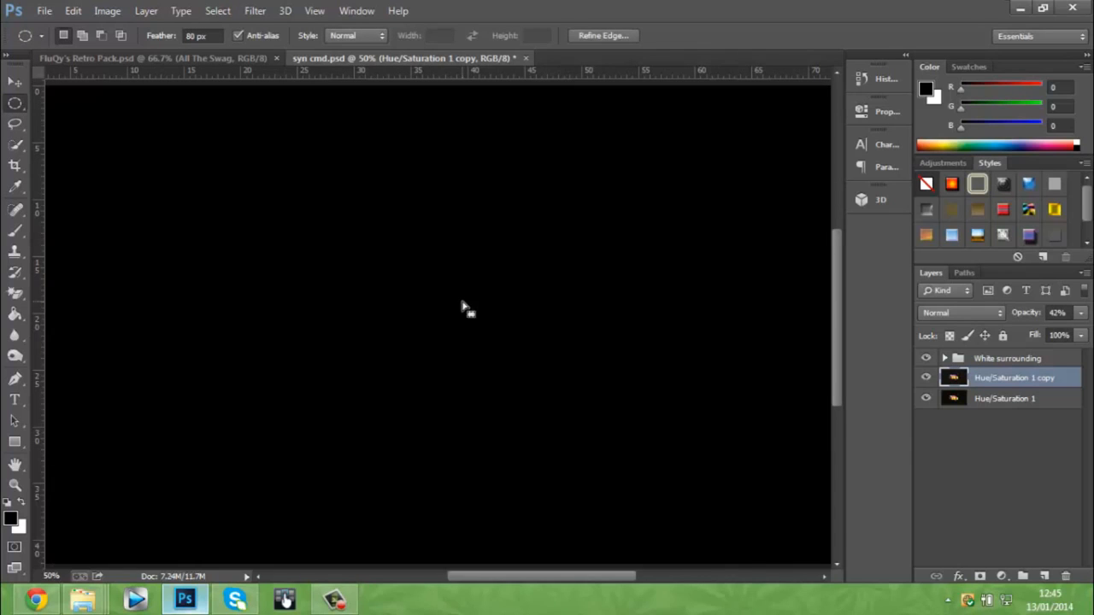
right_click(462, 308)
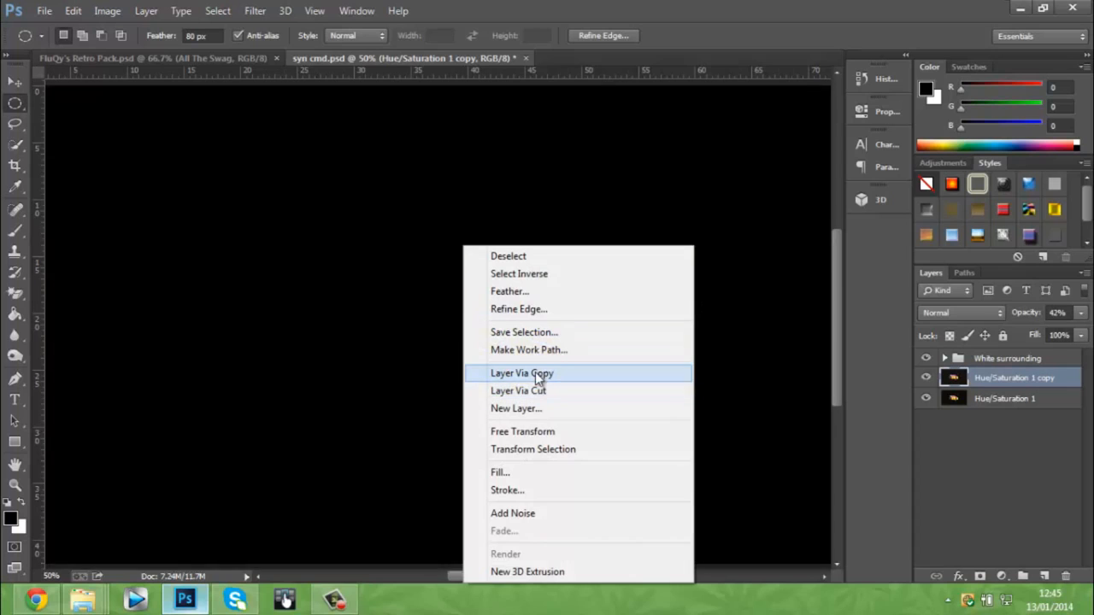
left_click(533, 391)
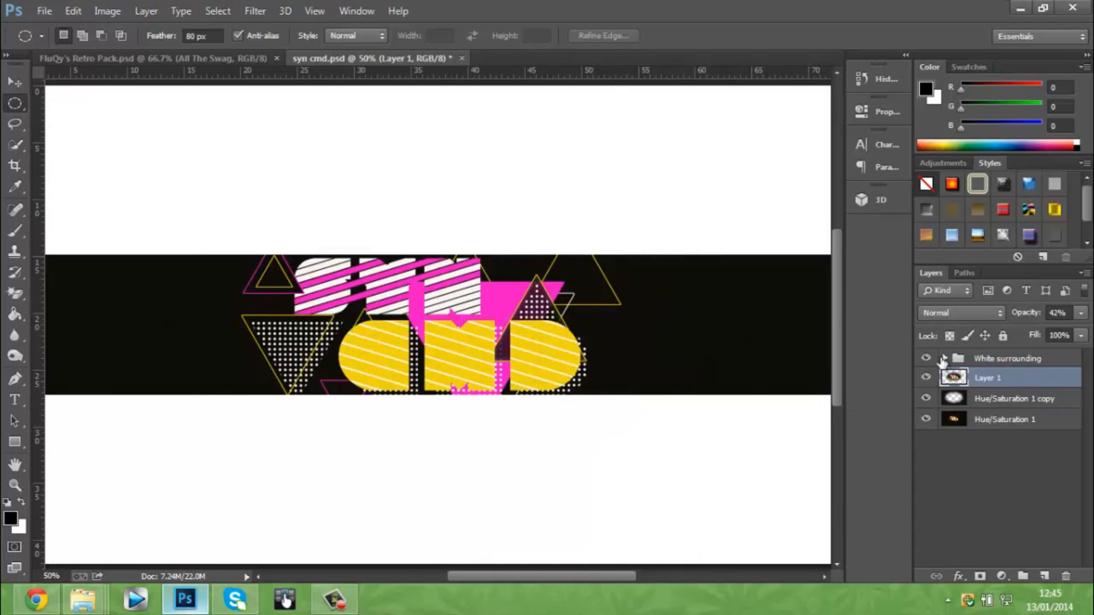
left_click(1080, 314)
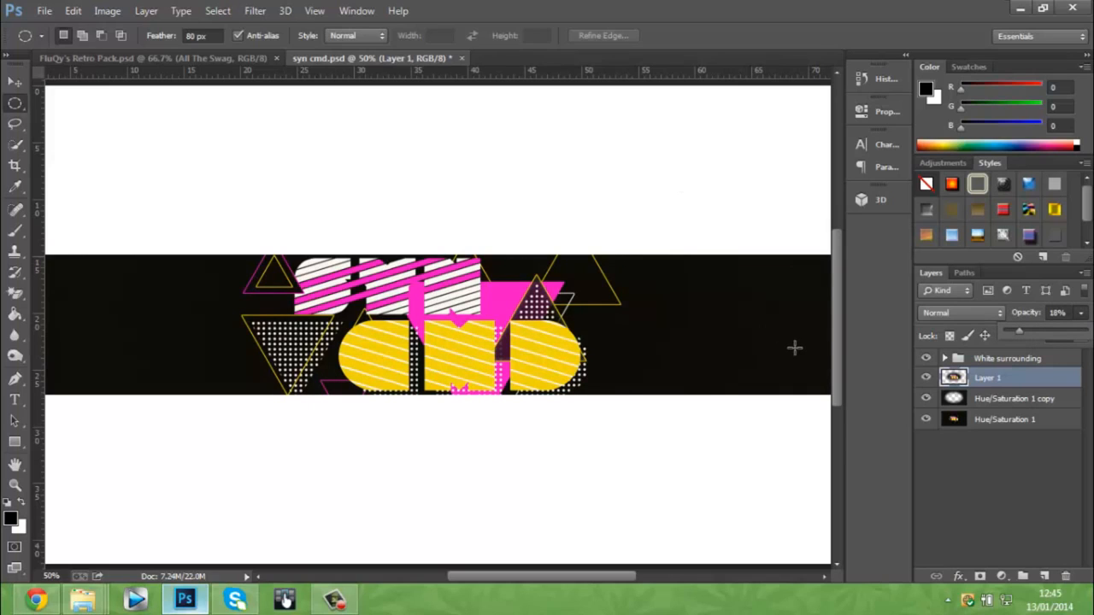
left_click(709, 404)
- Cut a wider feathered ellipse spanning most of the banner from Hue/Saturation 1 copy onto a new layer at 18% opacity
key("ctrl+0")
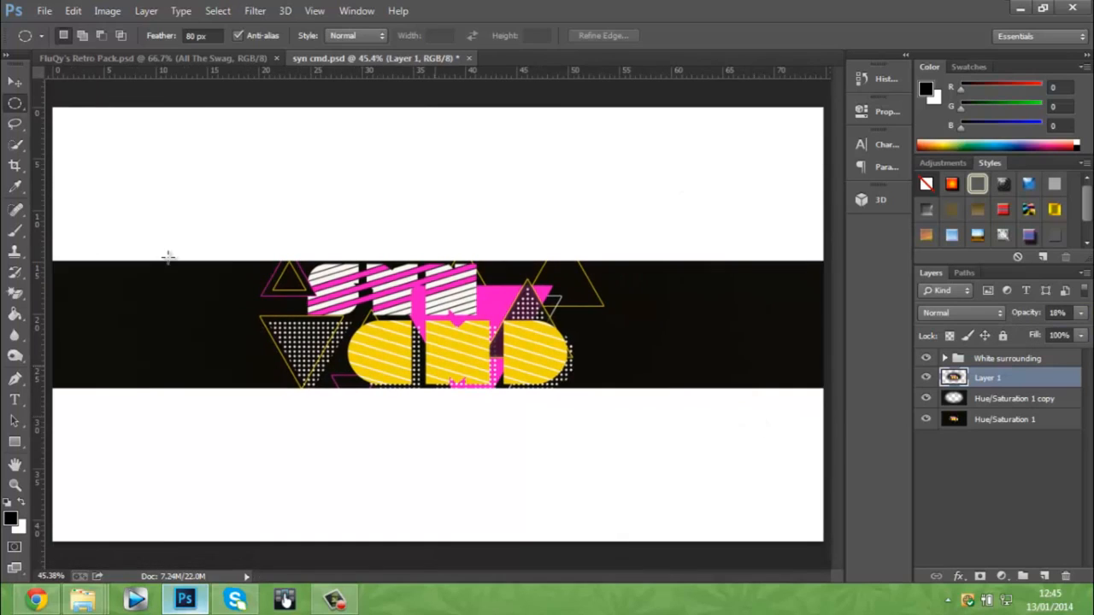
left_click_drag(85, 215, 790, 469)
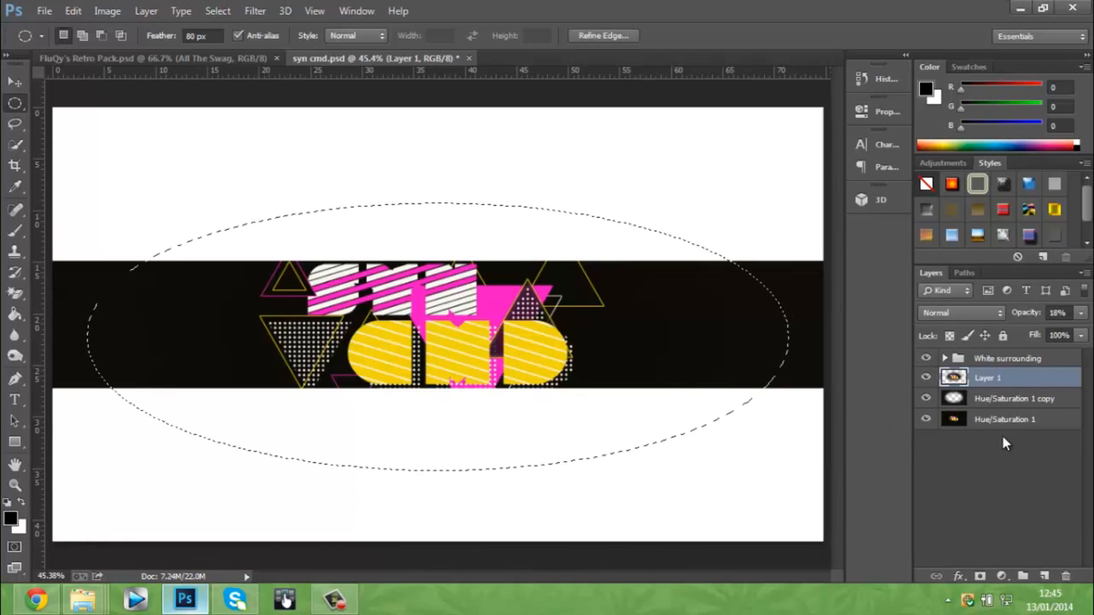
left_click(1008, 399)
right_click(774, 374)
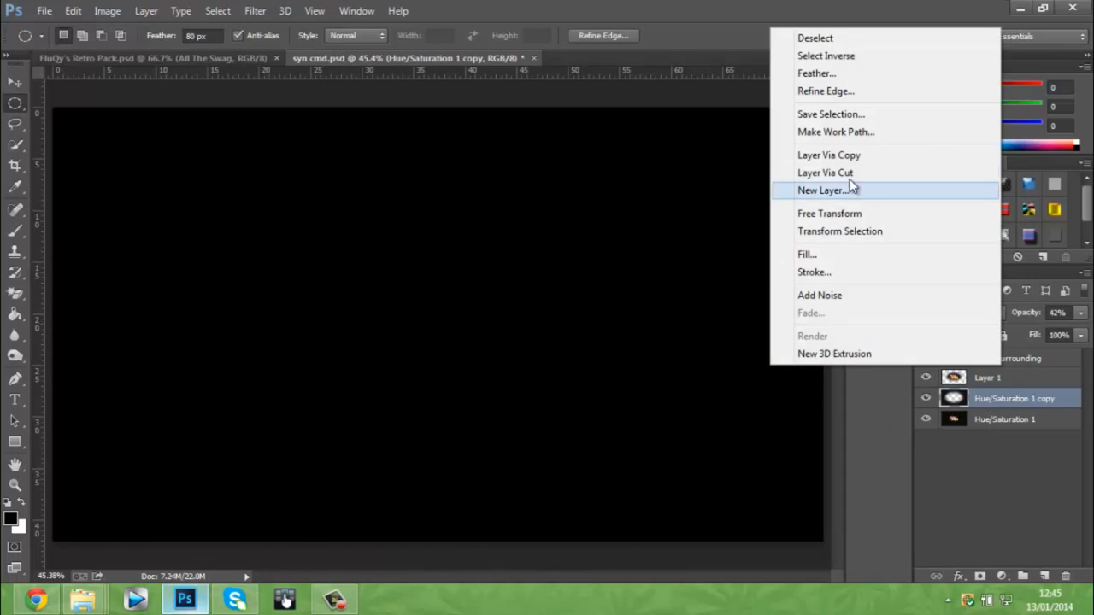
left_click(847, 172)
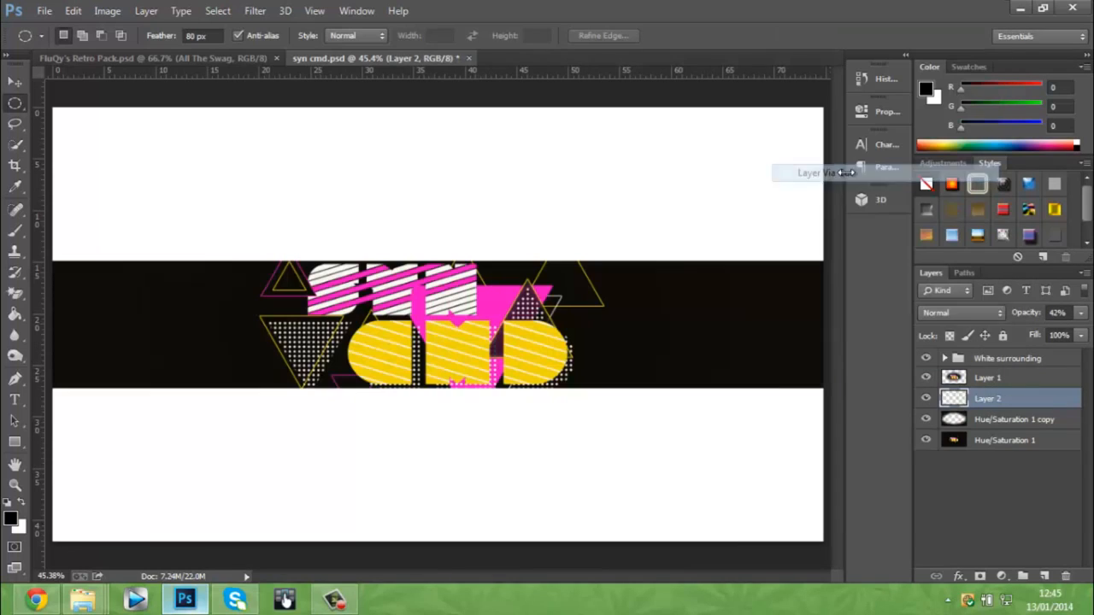
left_click(1081, 313)
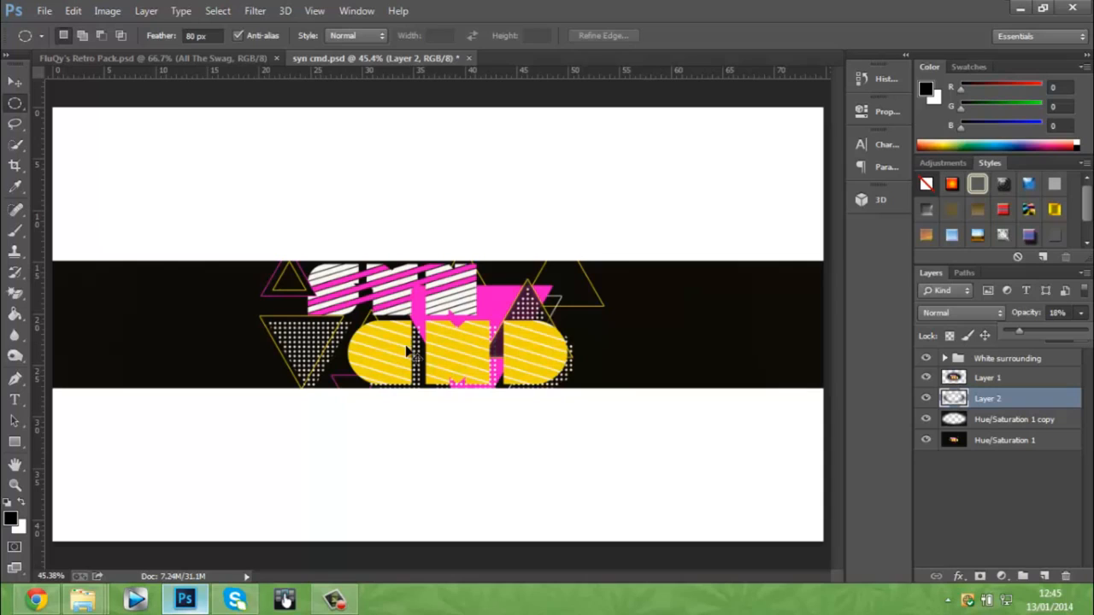
- Lower Layer 1's opacity to 7% to soften the noise around the banner text
key("ctrl+plus")
left_click(978, 381)
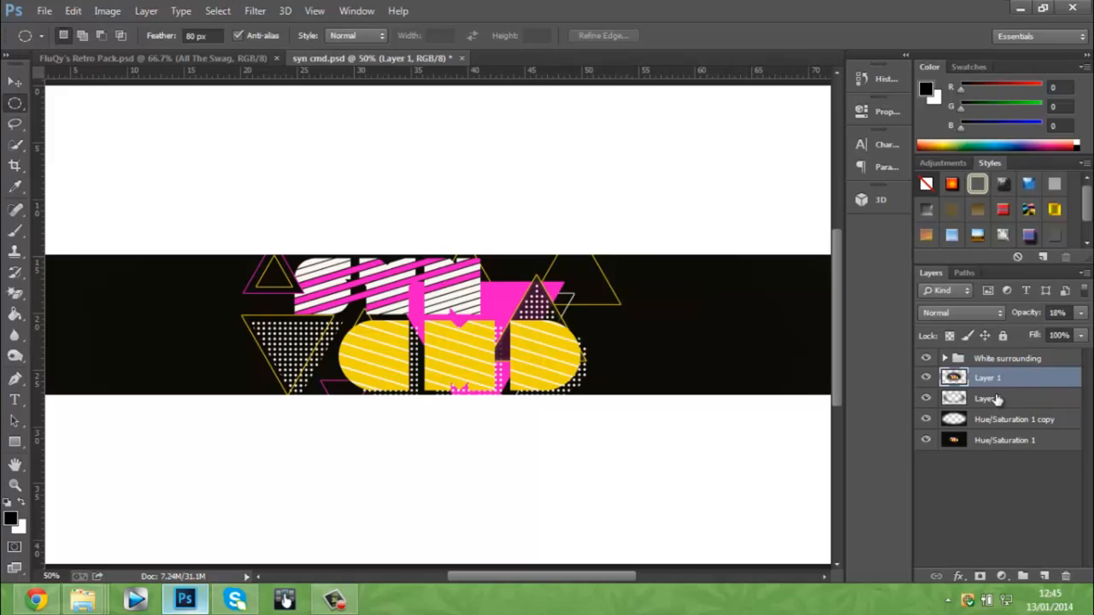
left_click(997, 399)
left_click(997, 384)
left_click(994, 402)
left_click(991, 379)
left_click(1080, 313)
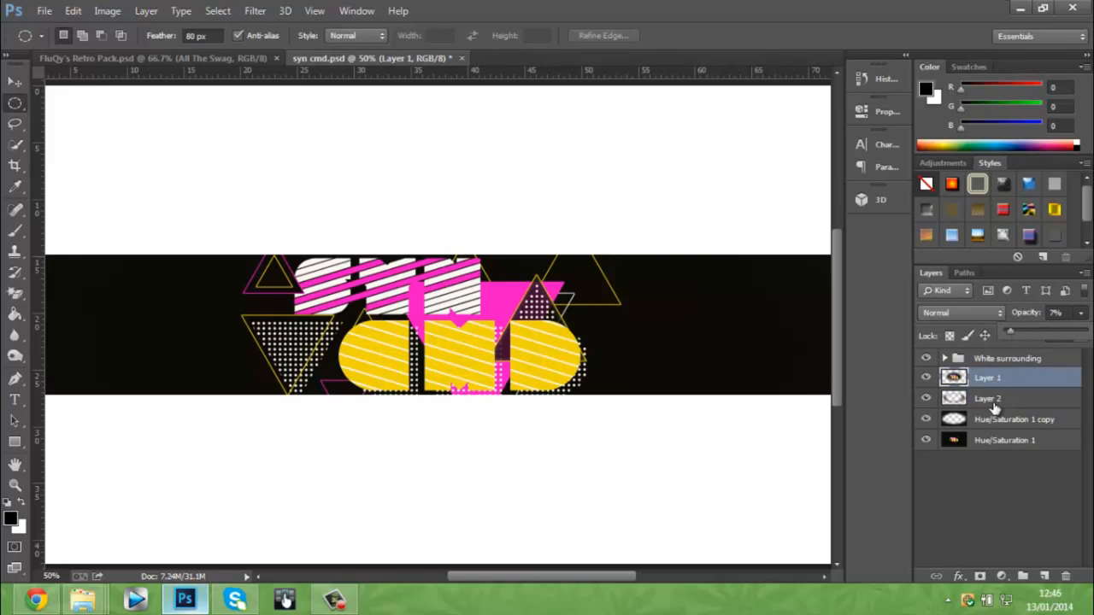
- Merge Layer 1, Layer 2, Hue/Saturation 1 copy and Hue/Saturation 1 into a single layer
left_click(991, 440, "shift")
right_click(991, 440)
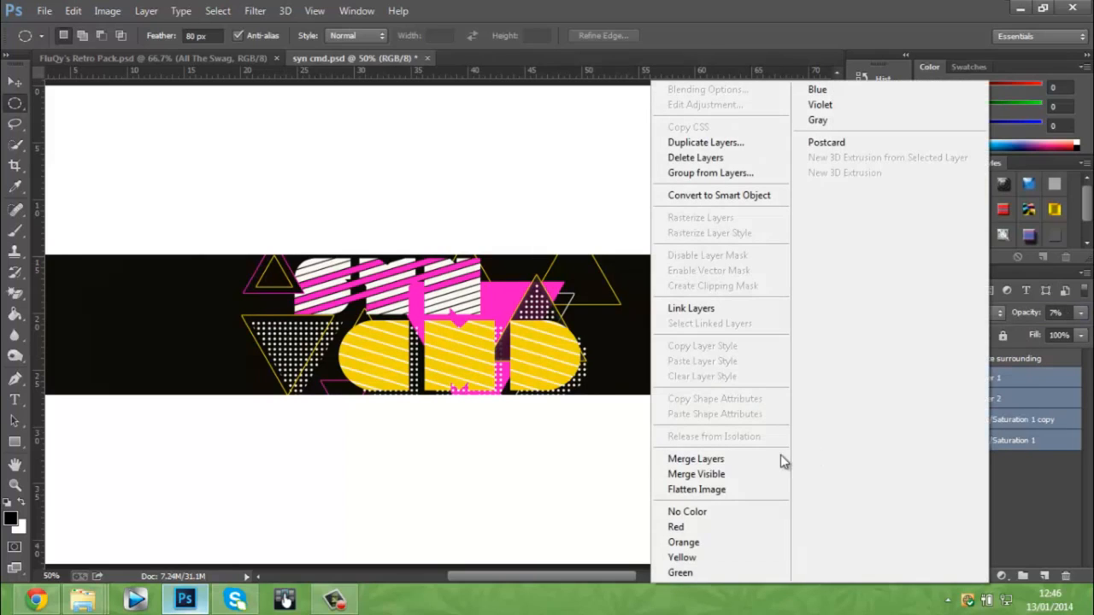
left_click(780, 459)
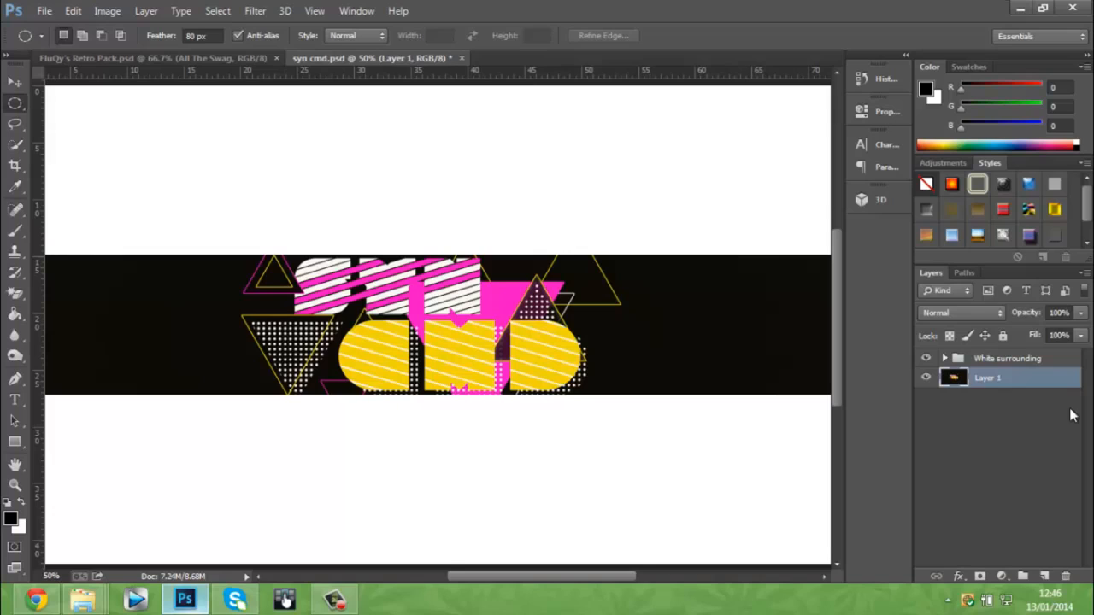
- Duplicate the merged banner layer and choose the Diffuse Glow filter for the copy, previewing it over the central text
key("ctrl+j")
key("ctrl+a")
left_click(254, 11)
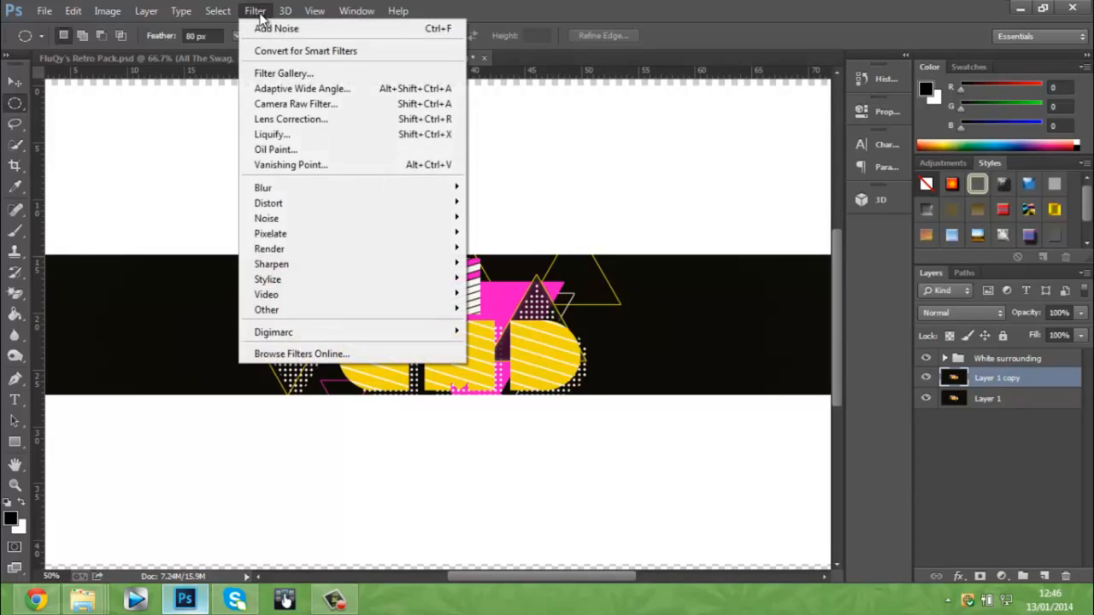
left_click(287, 73)
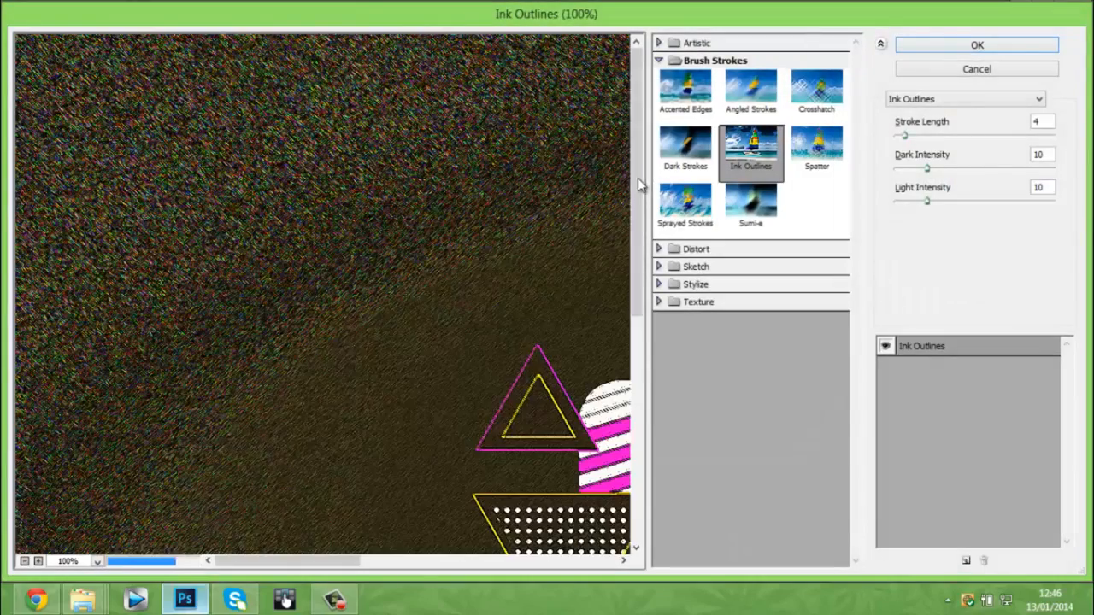
left_click_drag(635, 216, 636, 267)
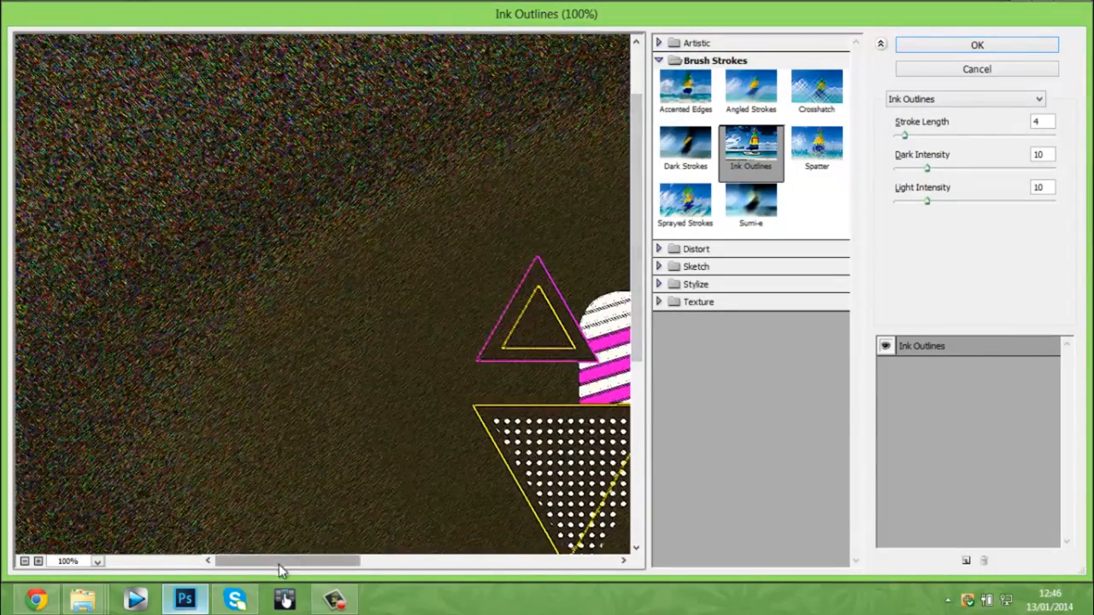
left_click_drag(281, 560, 327, 560)
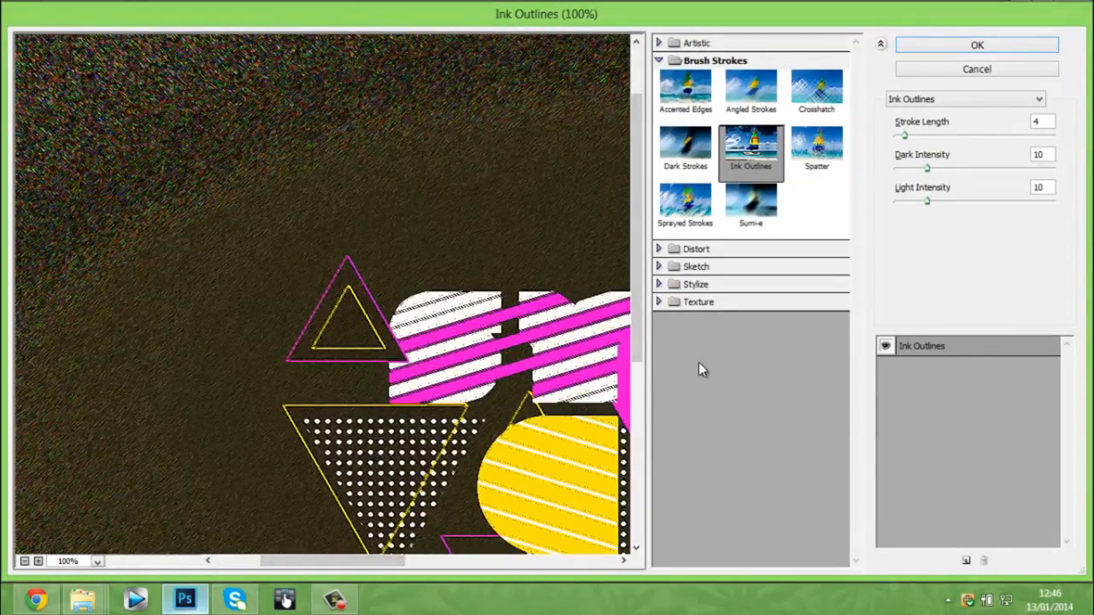
left_click(659, 249)
left_click(684, 278)
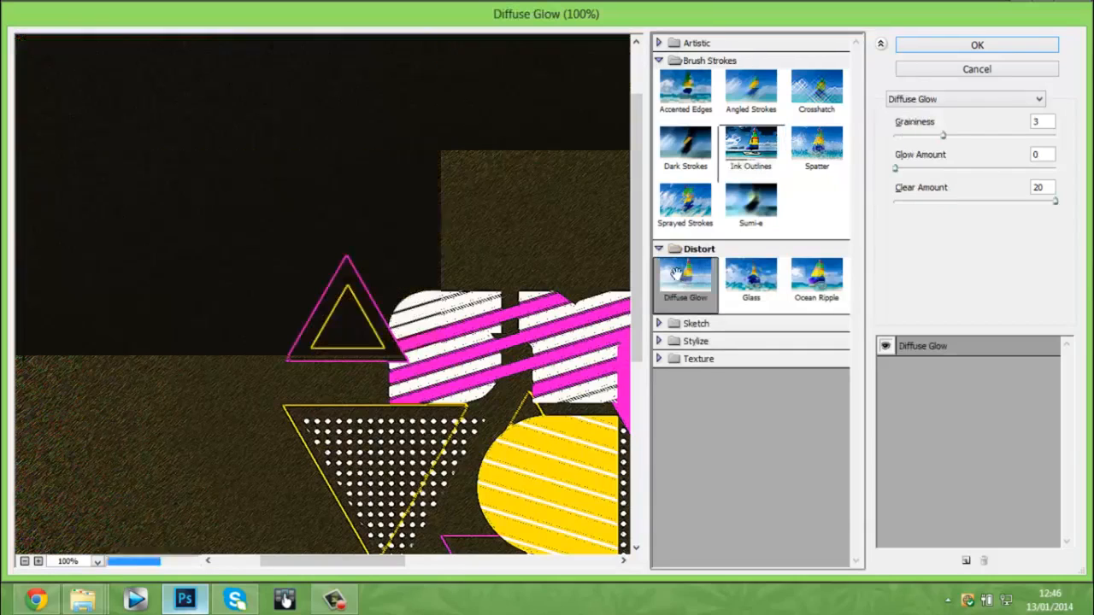
left_click_drag(312, 561, 393, 561)
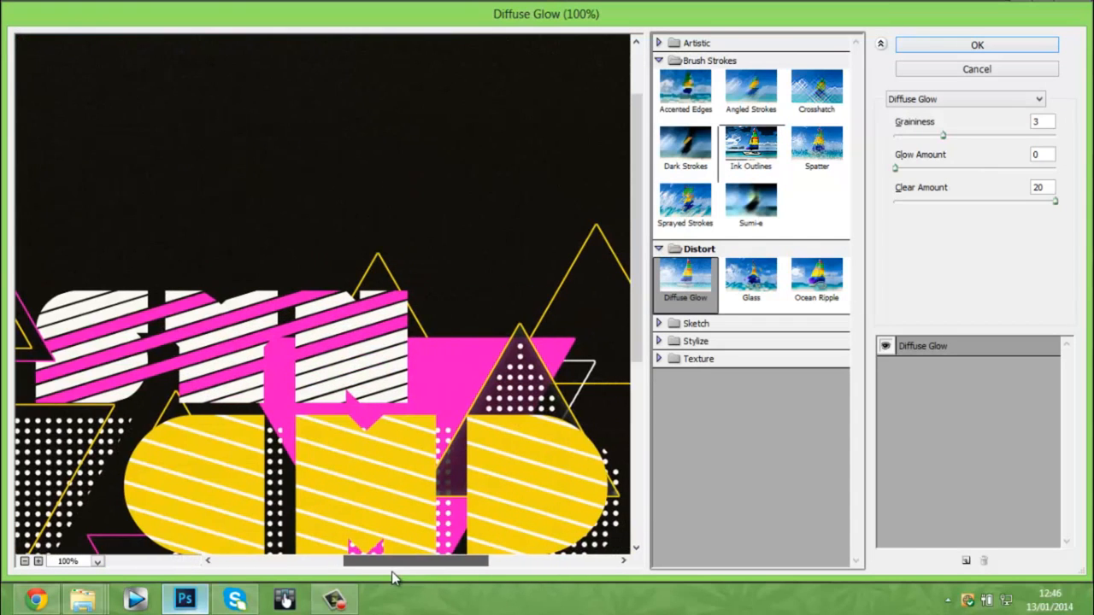
left_click(495, 511, "alt")
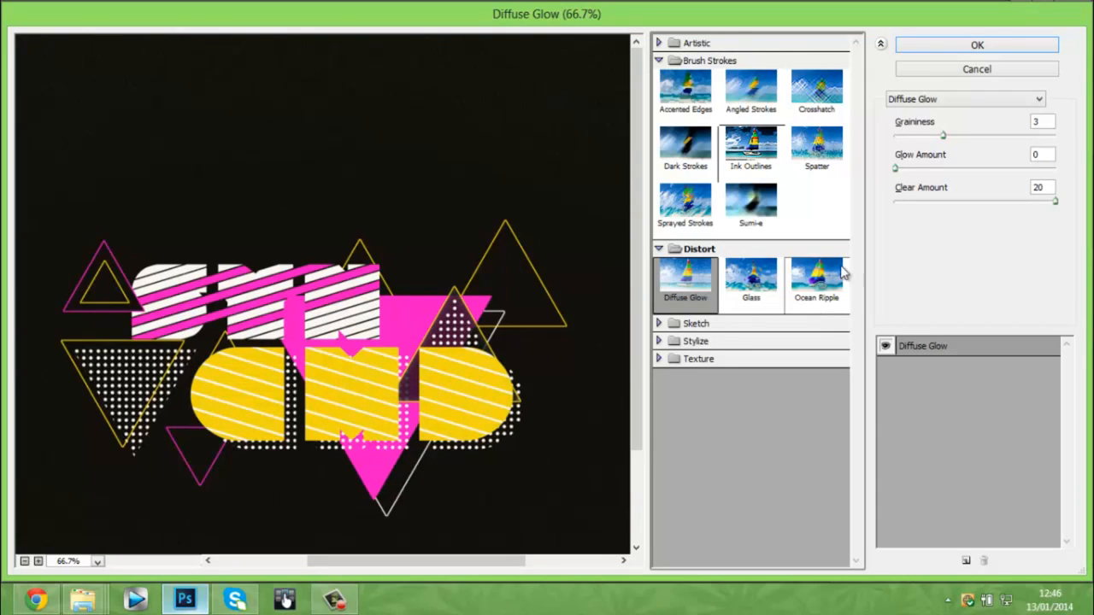
- Apply Diffuse Glow with graininess 1 and glow amount 2 to the layer copy
left_click(943, 135)
left_click_drag(942, 140, 912, 180)
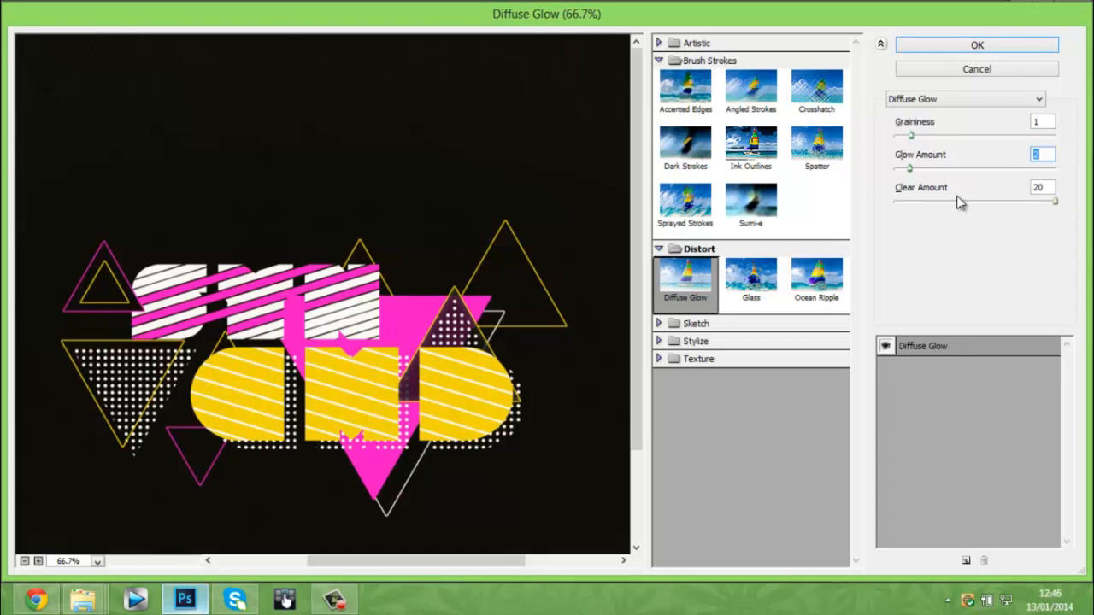
left_click(958, 47)
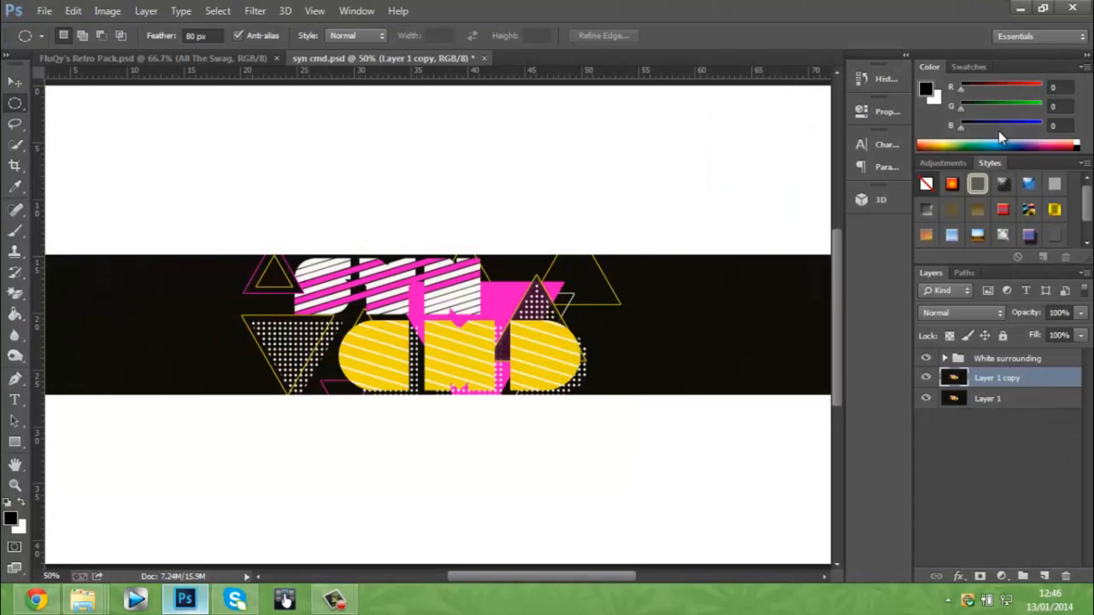
- Merge the glowing Layer 1 copy with Layer 1
key("ctrl+plus")
key("ctrl+plus")
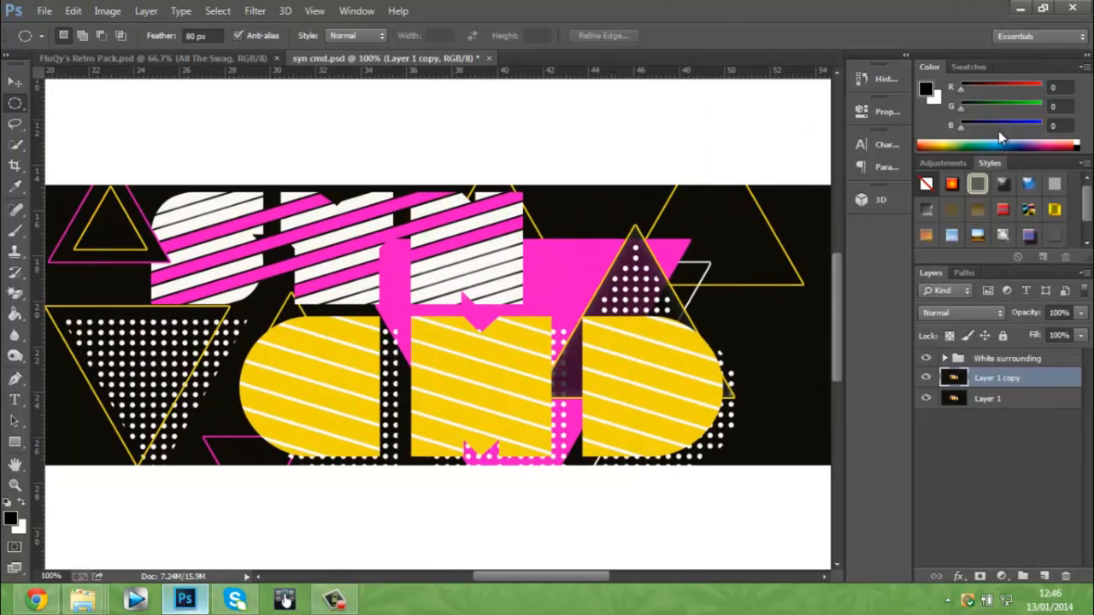
key("ctrl+minus")
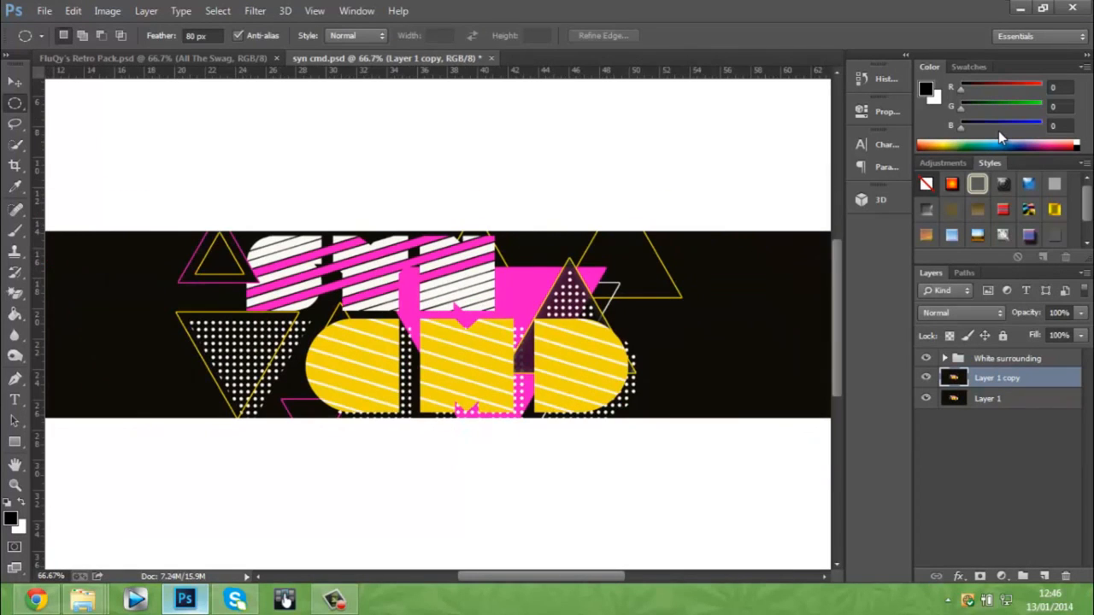
key("ctrl+minus")
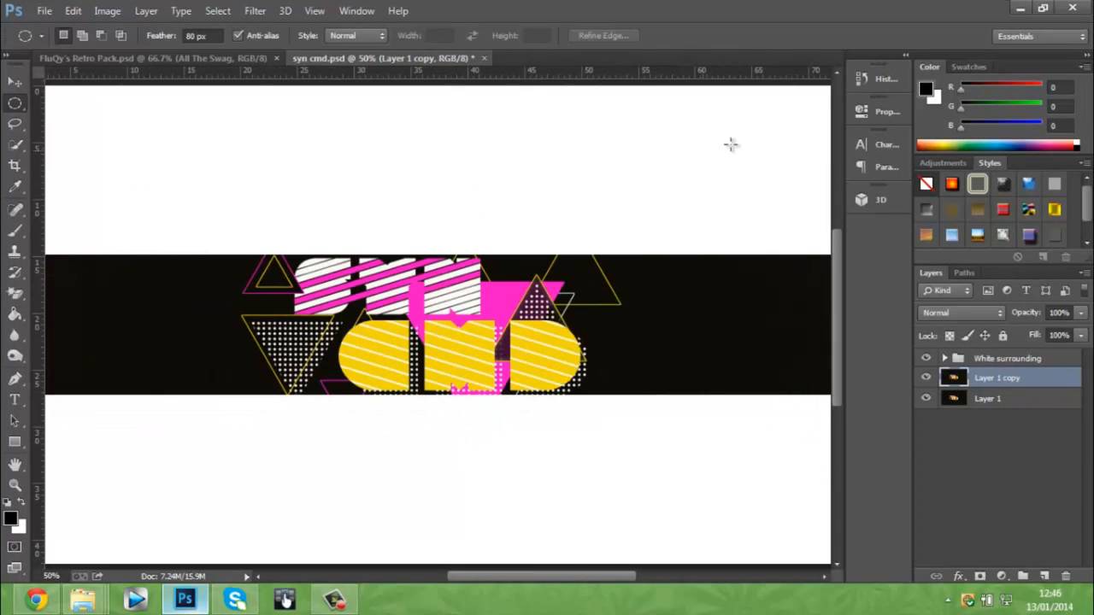
left_click(1011, 401, "shift")
right_click(1011, 401)
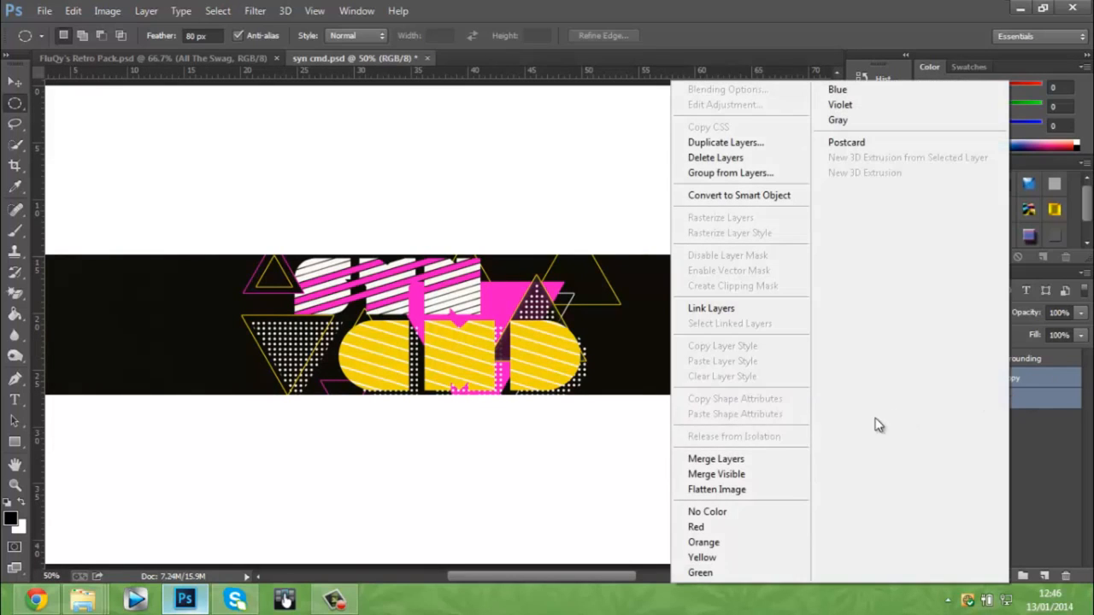
left_click(794, 459)
- Duplicate the merged layer and apply the Wind filter to the copy with the Wind method from the right
key("ctrl+j")
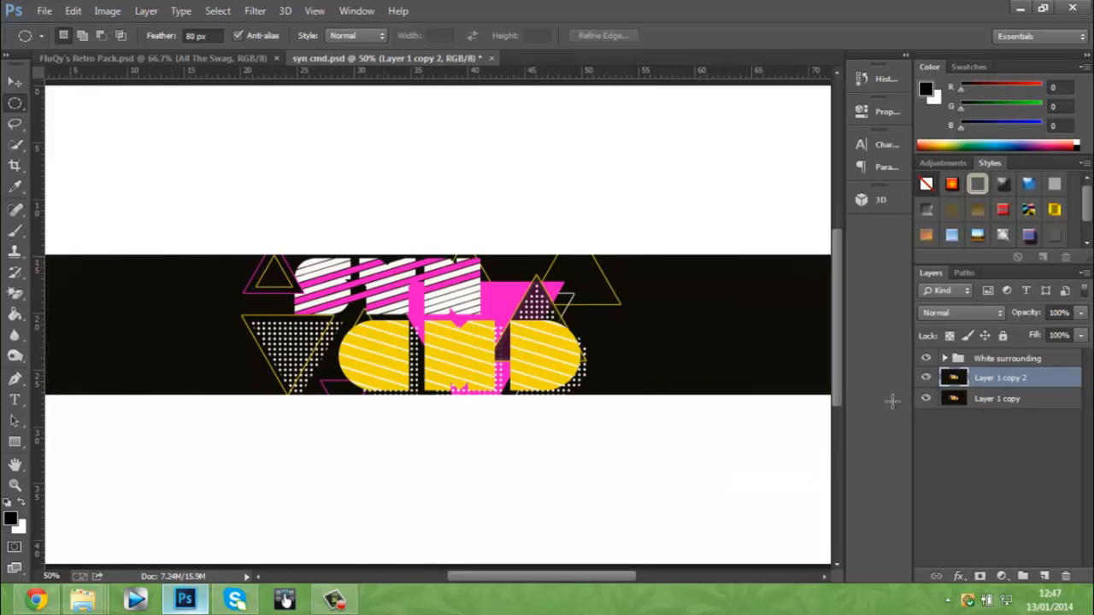
left_click(255, 10)
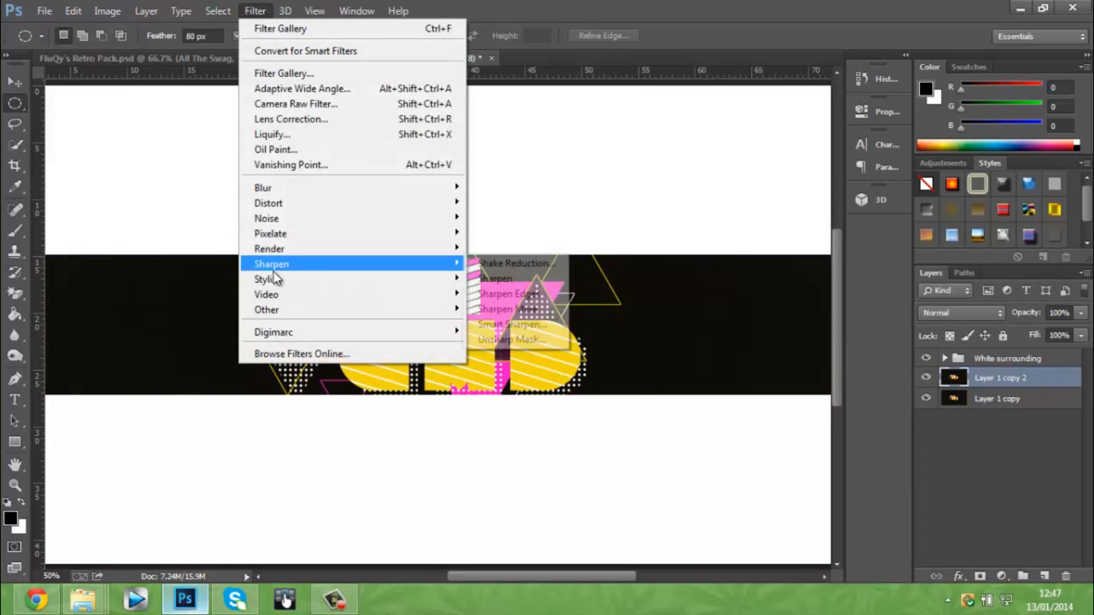
mouse_move(271, 282)
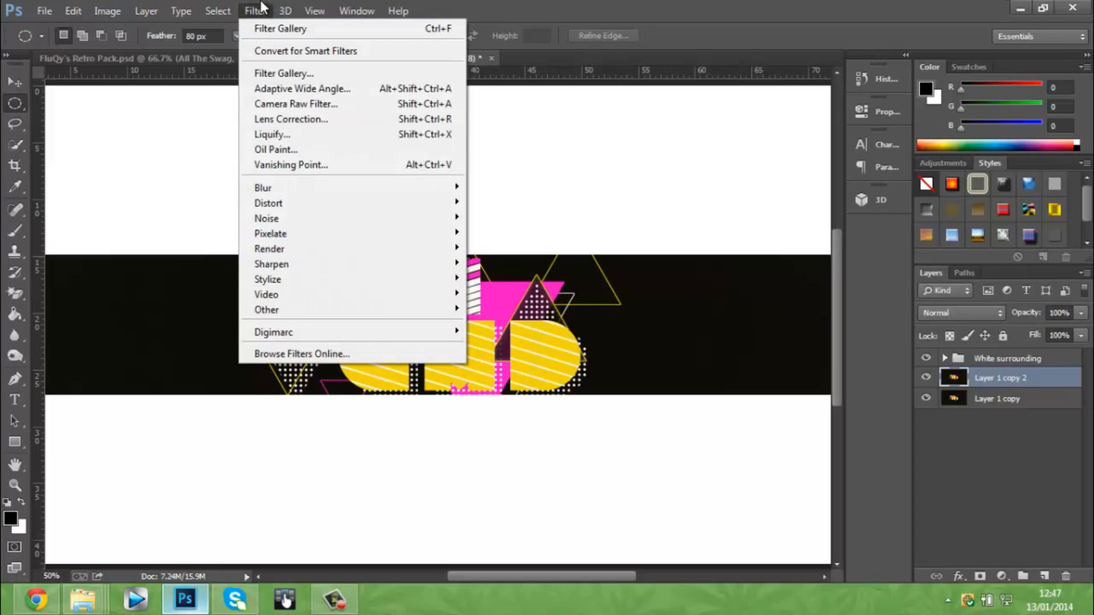
left_click(256, 10)
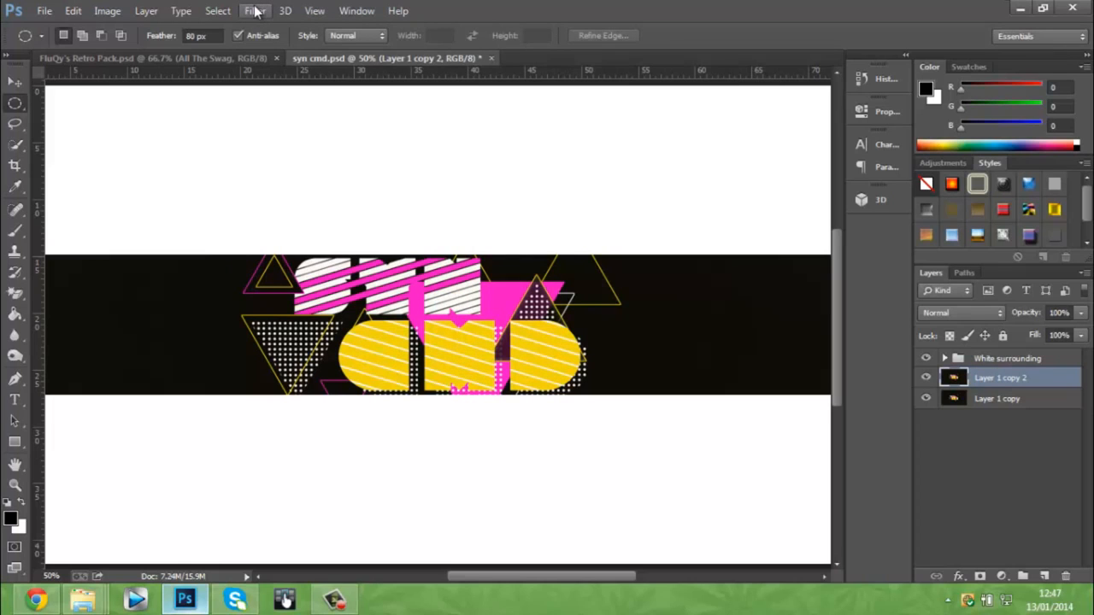
left_click(254, 11)
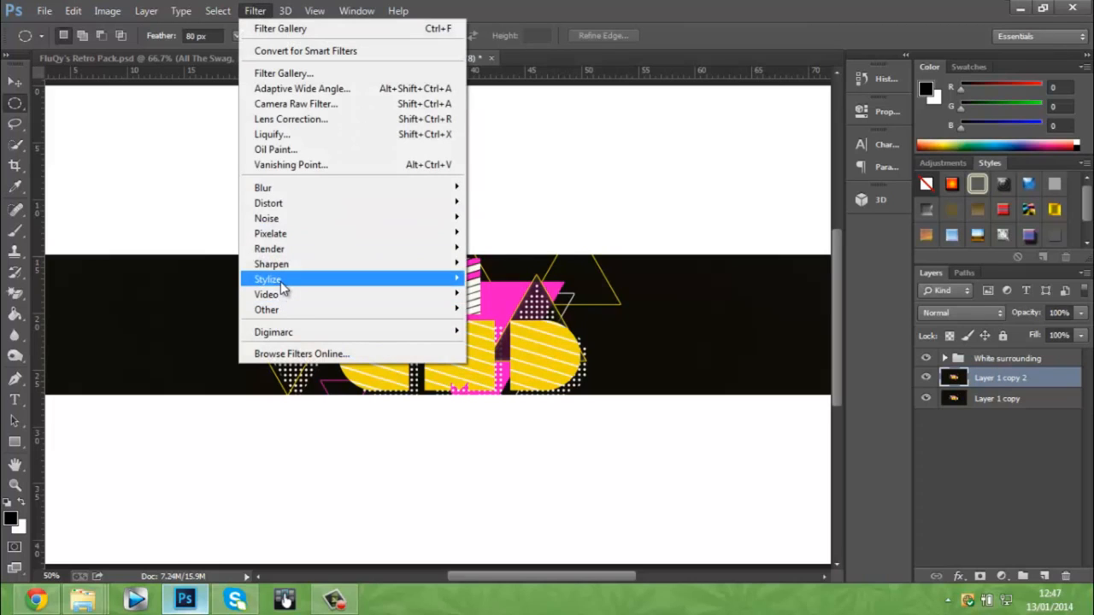
mouse_move(282, 280)
left_click(505, 385)
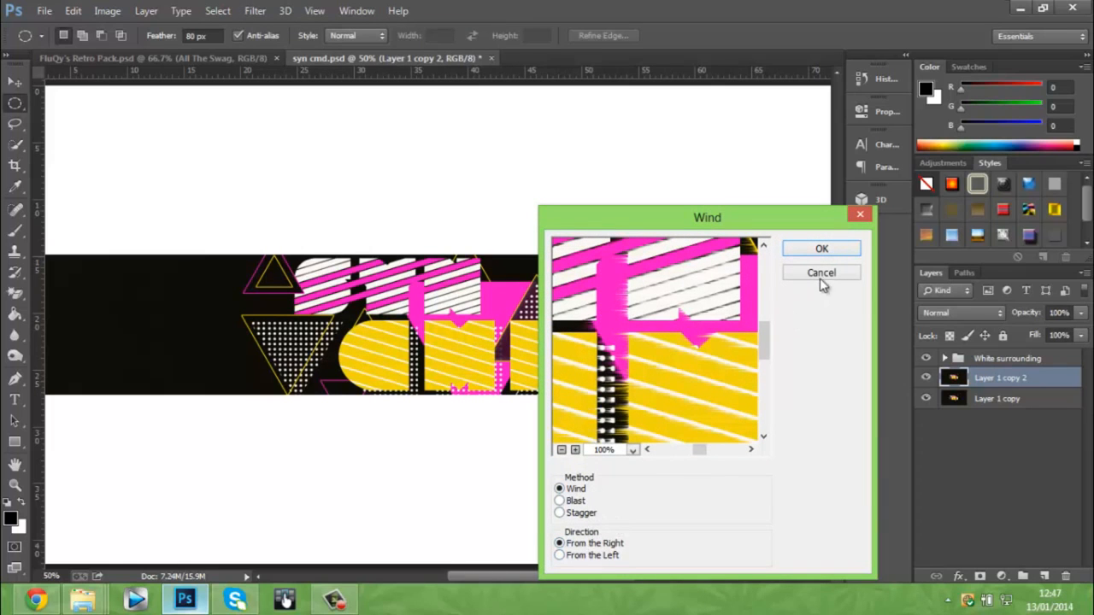
left_click(821, 249)
- Duplicate Layer 1 copy and apply the Wind filter to the duplicate with the direction from the left
left_click(1026, 400)
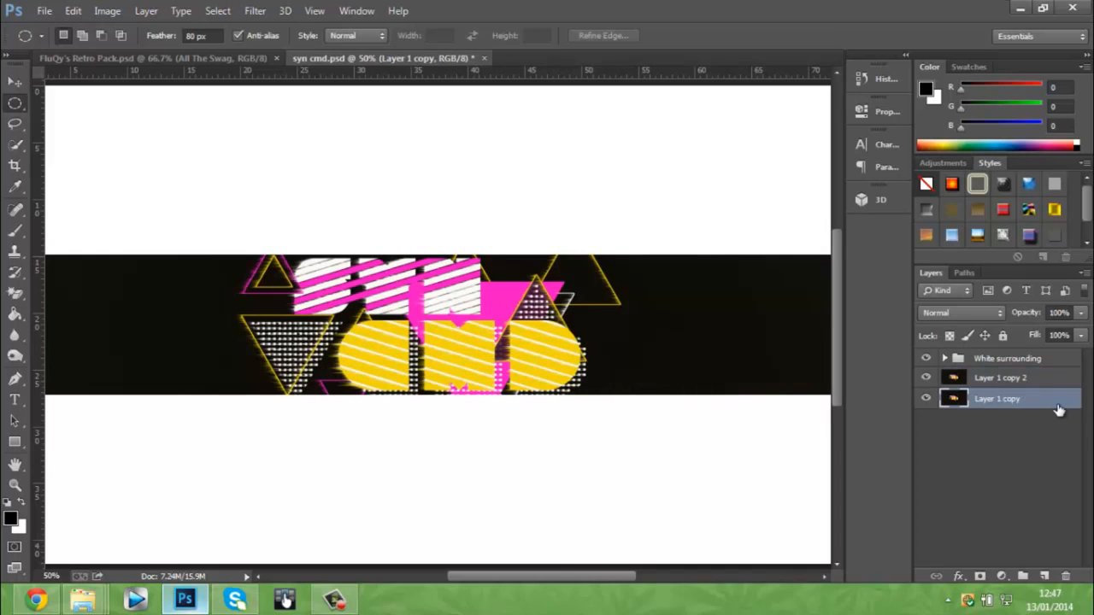
key("ctrl+j")
left_click(254, 10)
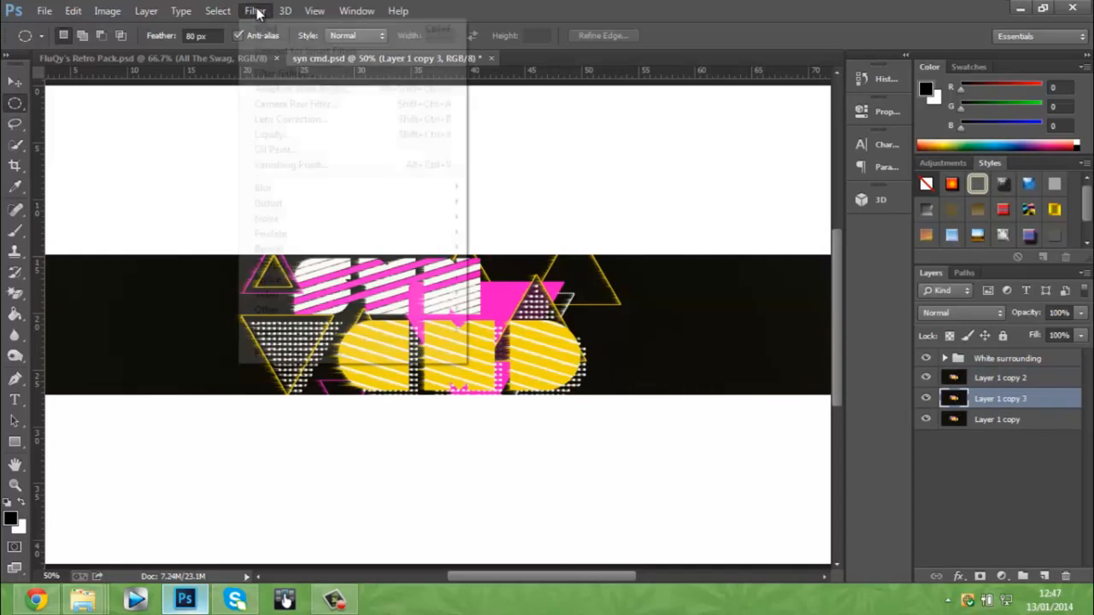
mouse_move(279, 274)
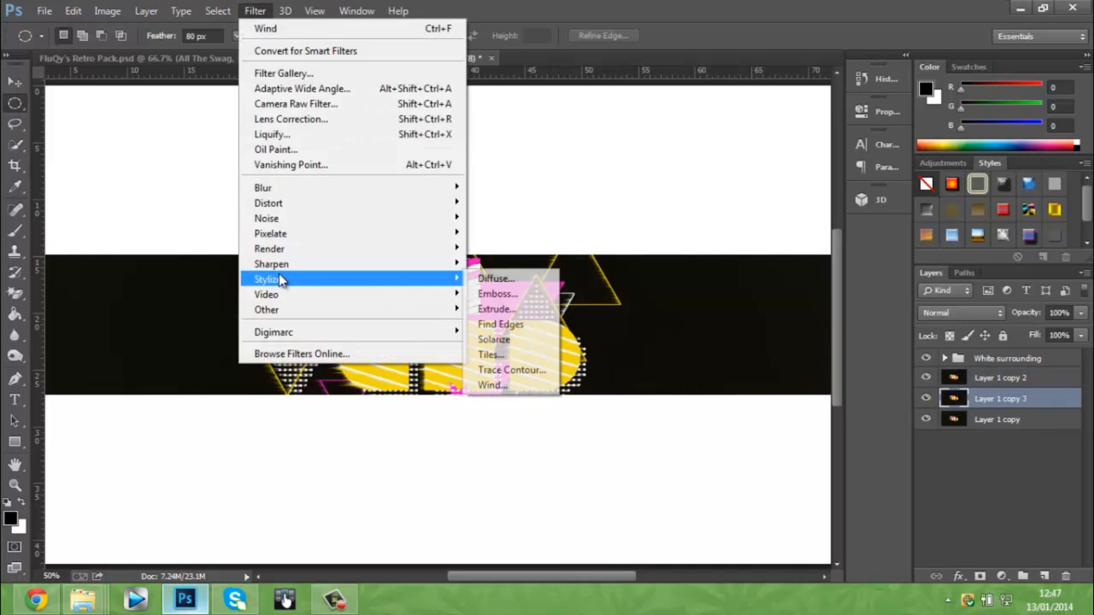
left_click(493, 386)
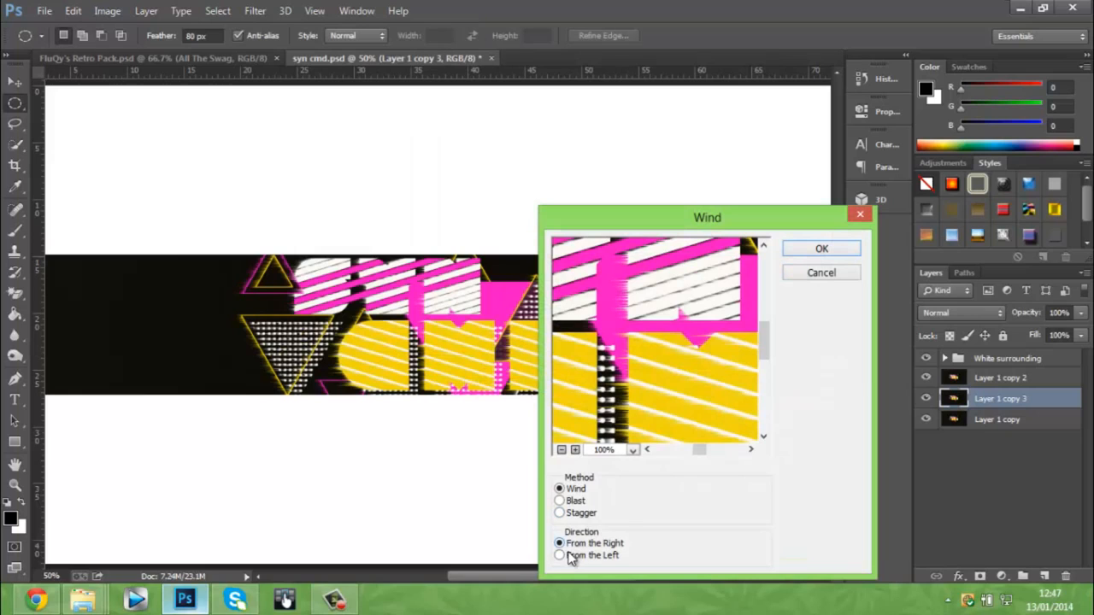
left_click(570, 556)
left_click(823, 250)
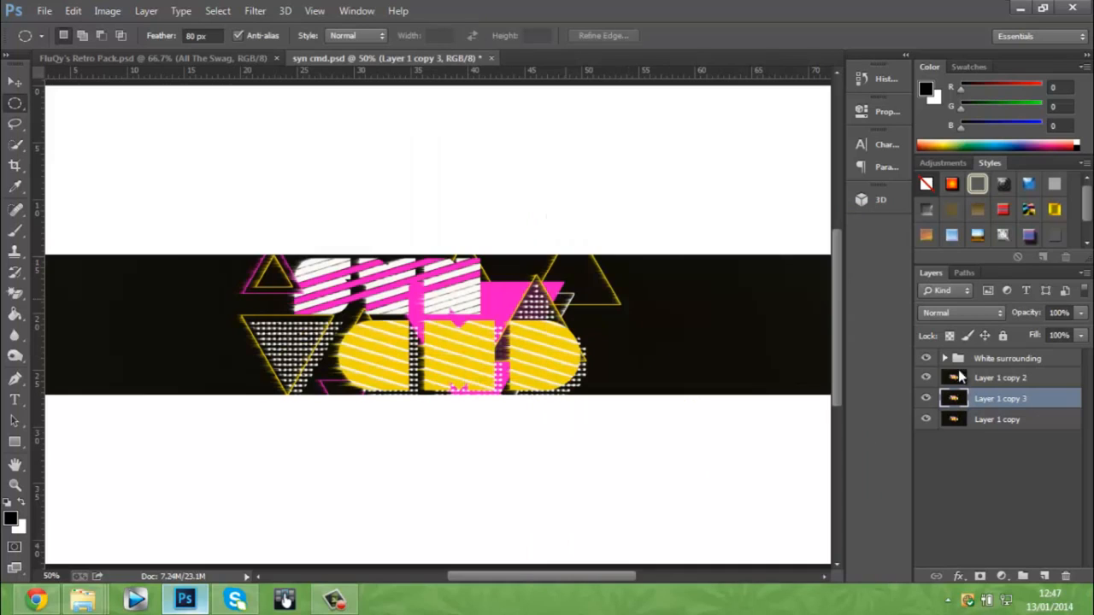
- Set Layer 1 copy 2 to 50% opacity and merge it with Layer 1 copy 3
left_click(1009, 378)
left_click_drag(1078, 315, 1040, 330)
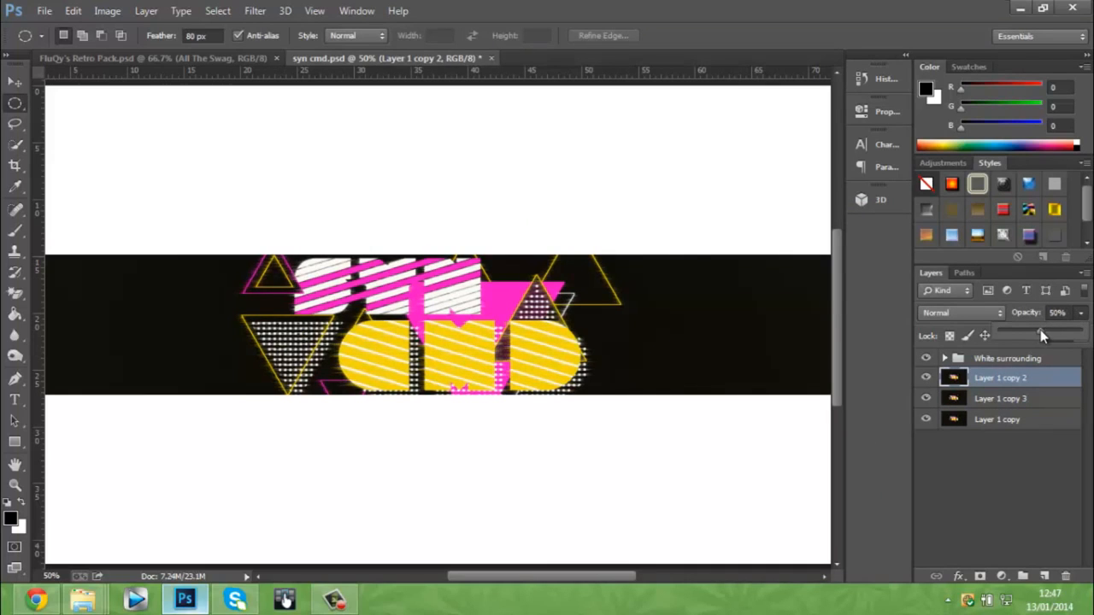
left_click(1028, 400, "ctrl")
right_click(1028, 399)
left_click(769, 459)
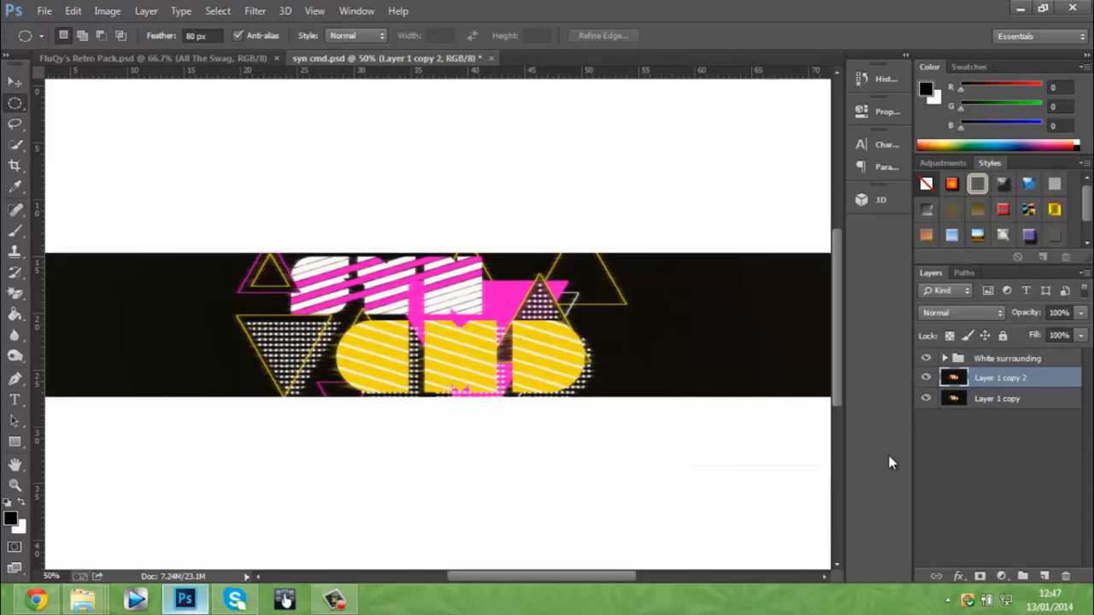
- Lower the merged wind layer's opacity to 15% and merge it with Layer 1 copy
key("ctrl+plus")
left_click_drag(1081, 312, 1017, 335)
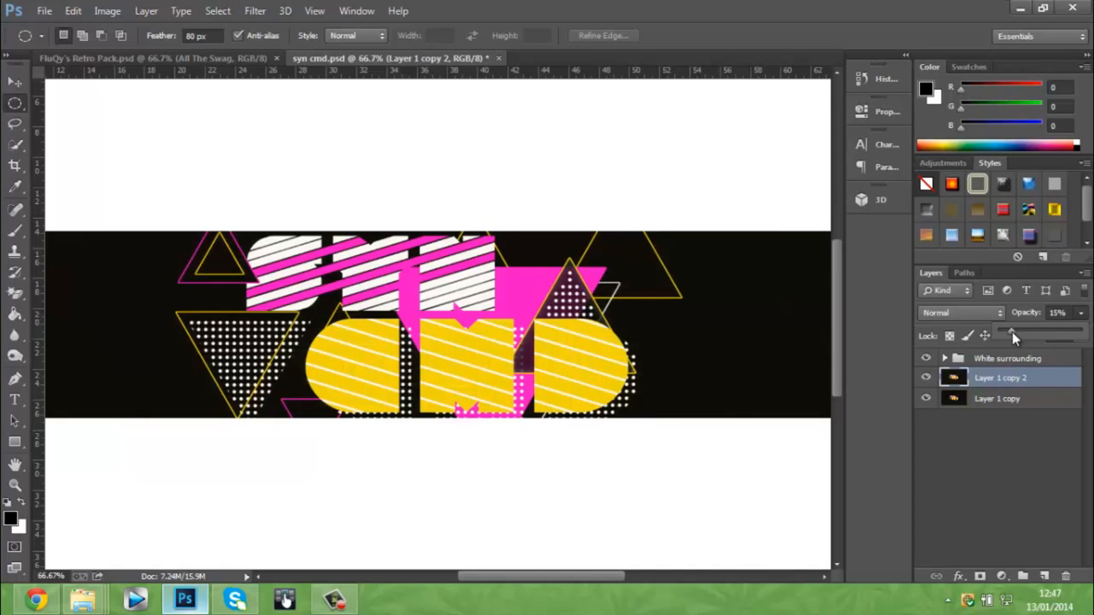
key("ctrl+minus")
left_click(998, 398, "shift")
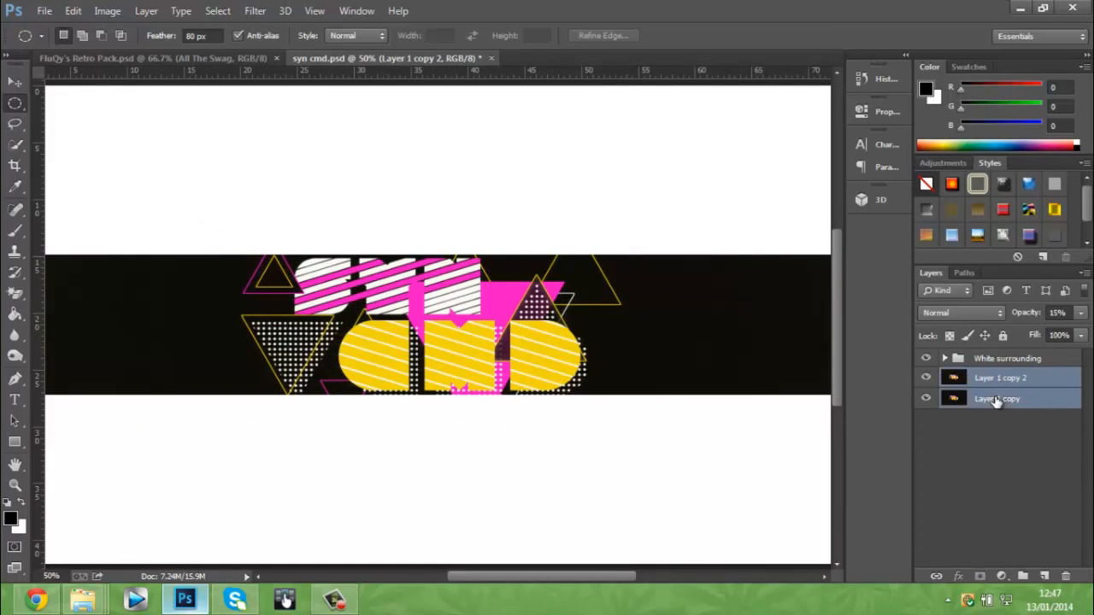
right_click(997, 398)
left_click(701, 459)
- Try the Glowing Edges filter on the banner layer with edge width 1, edge brightness 8 and smoothness 5
left_click(255, 10)
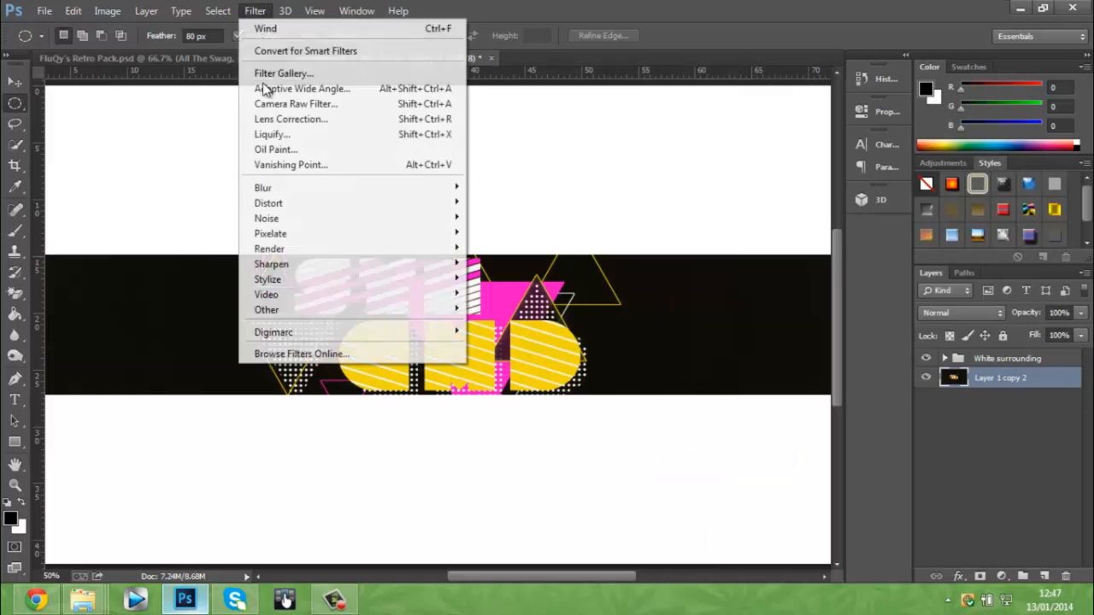
left_click(275, 73)
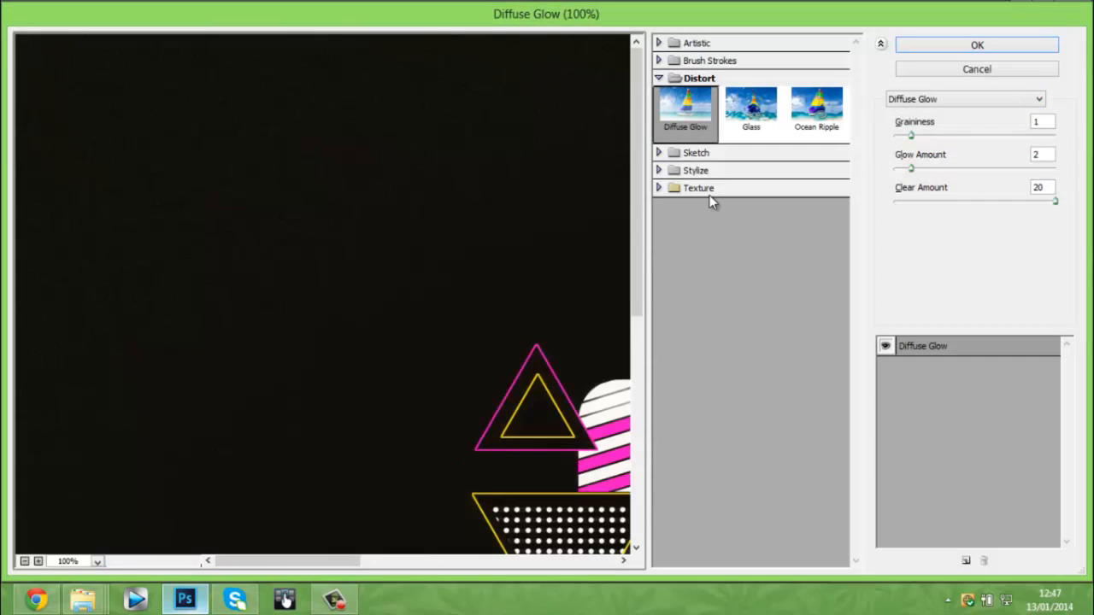
left_click(665, 170)
left_click(686, 201)
left_click_drag(282, 562, 382, 567)
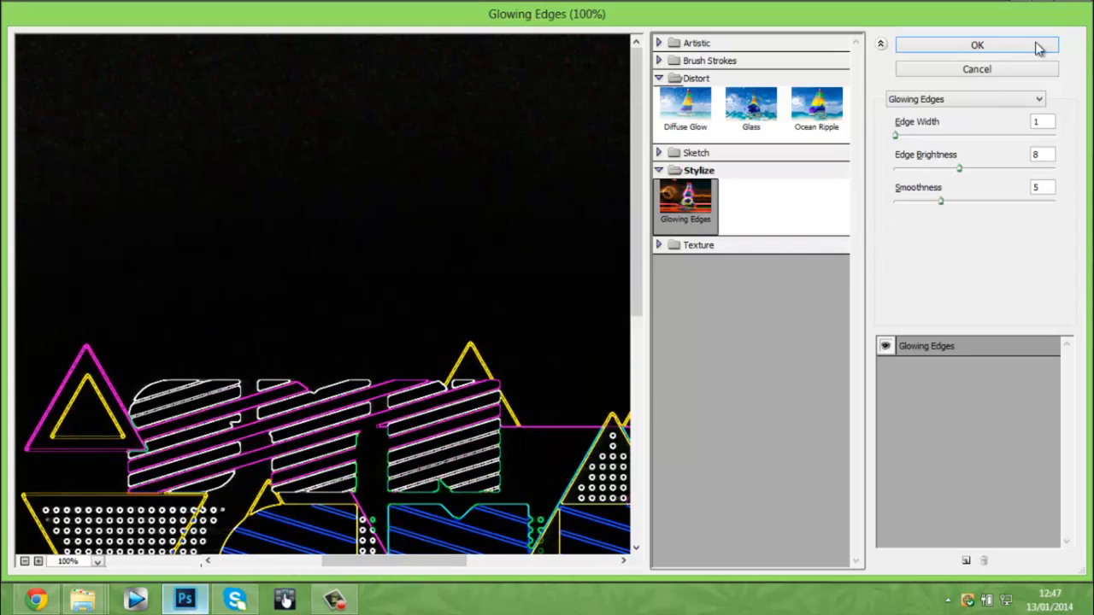
left_click(977, 45)
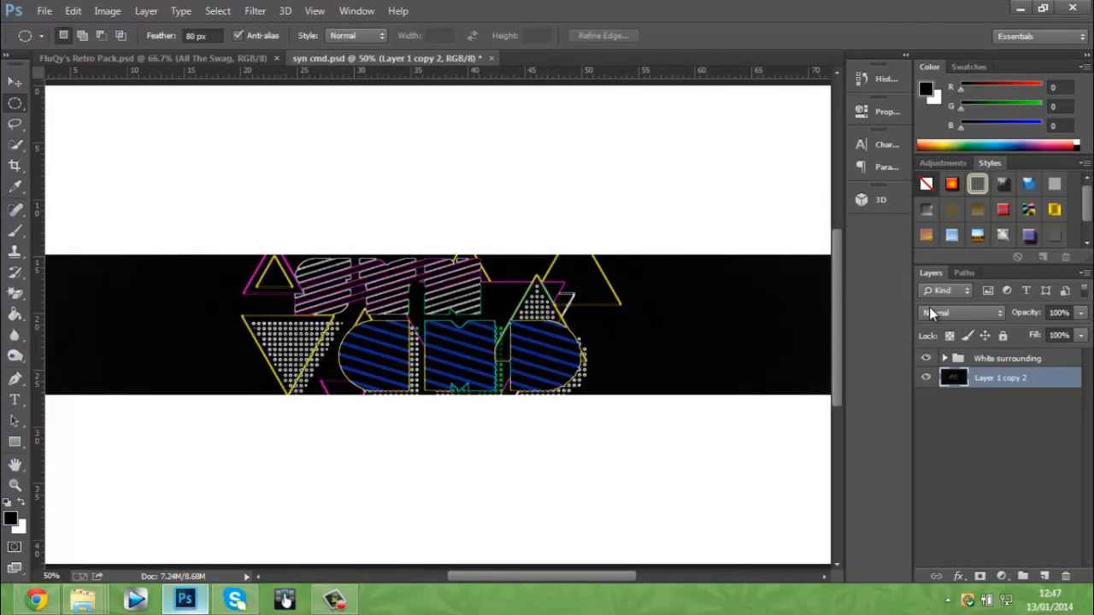
- Undo the Glowing Edges filter on the banner layer
left_click(931, 314)
left_click(1019, 388)
key("ctrl+z")
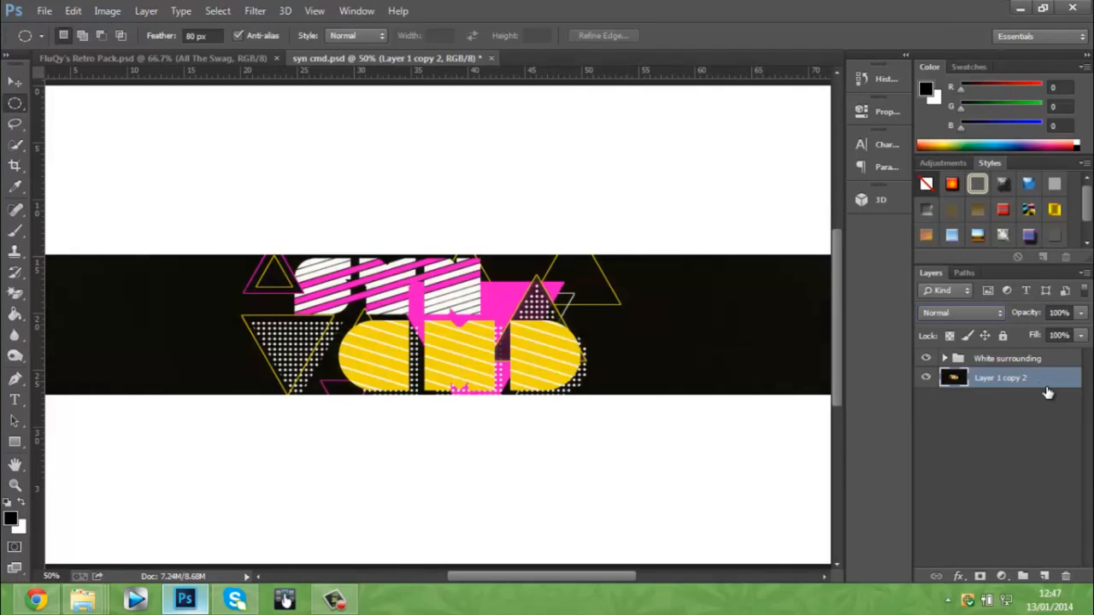
- Duplicate the merged banner layer and reapply the last Filter Gallery effect to the copy
key("ctrl+j")
left_click(255, 10)
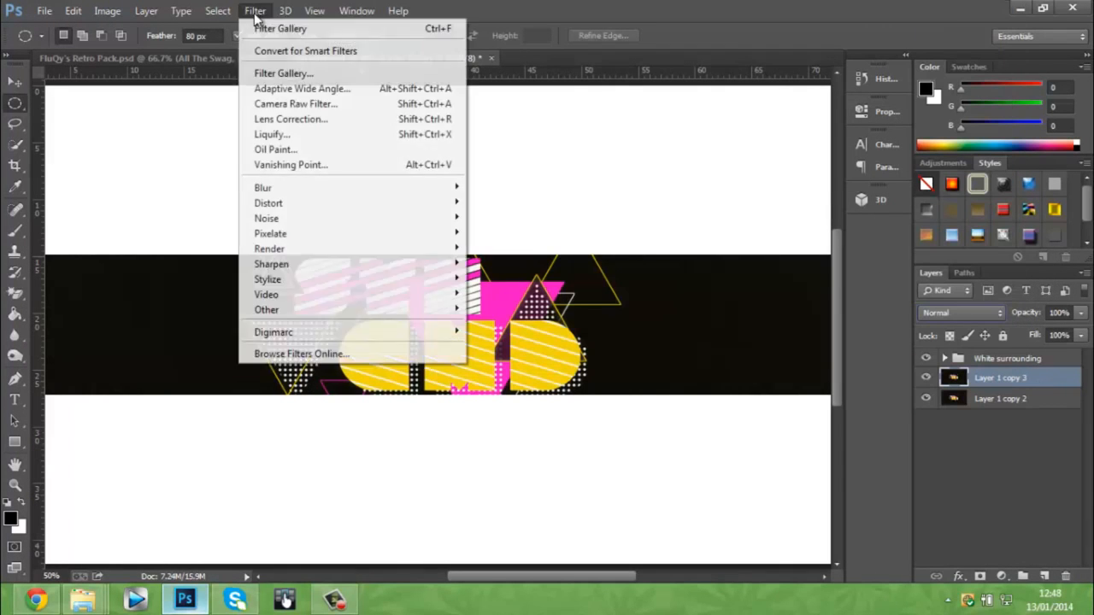
left_click(299, 24)
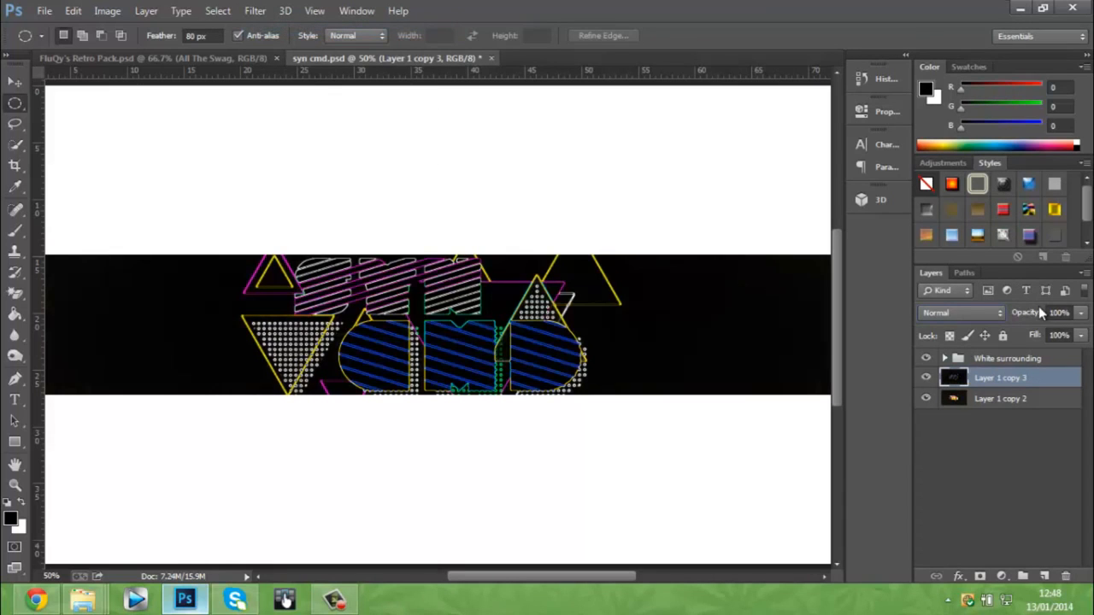
- Set the glowing edges copy's blend mode to Screen and lower its opacity to 31%
left_click(978, 312)
left_click(974, 142)
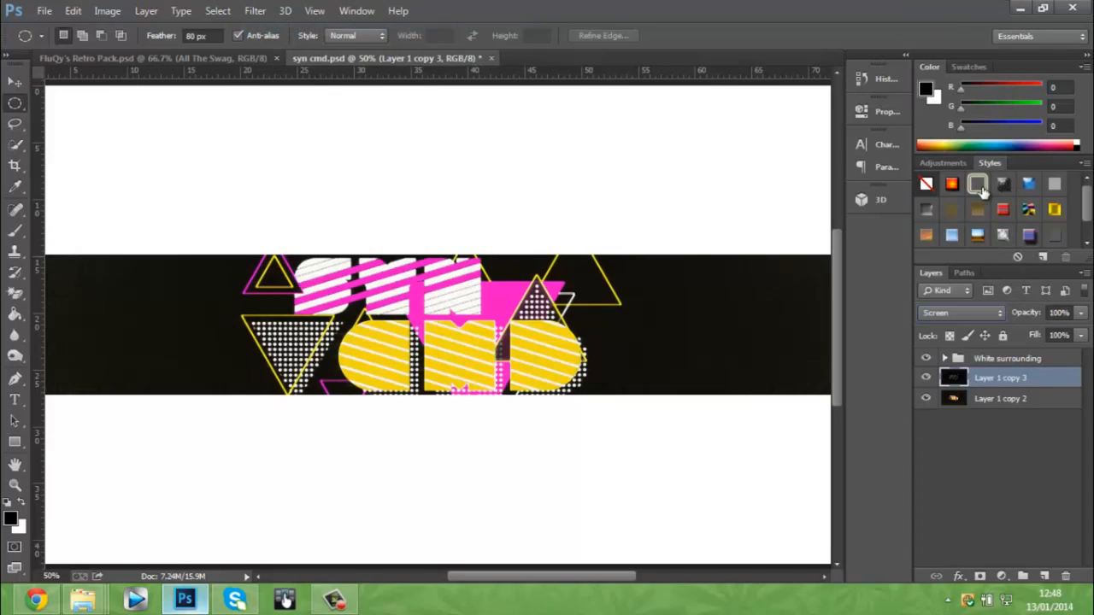
key("ctrl+plus")
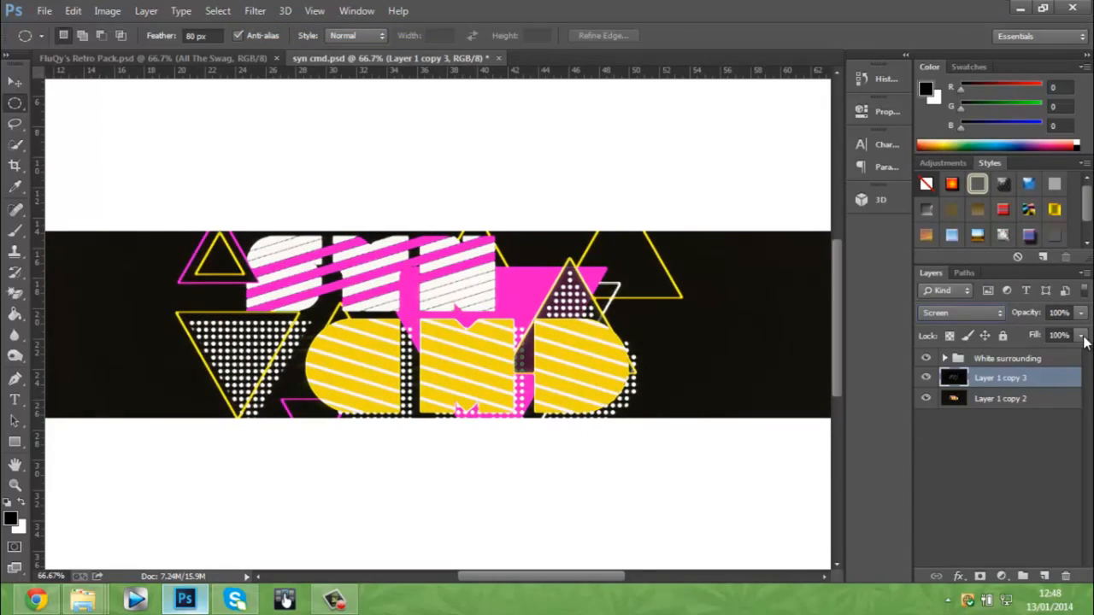
left_click(1081, 312)
left_click_drag(1040, 330, 1033, 330)
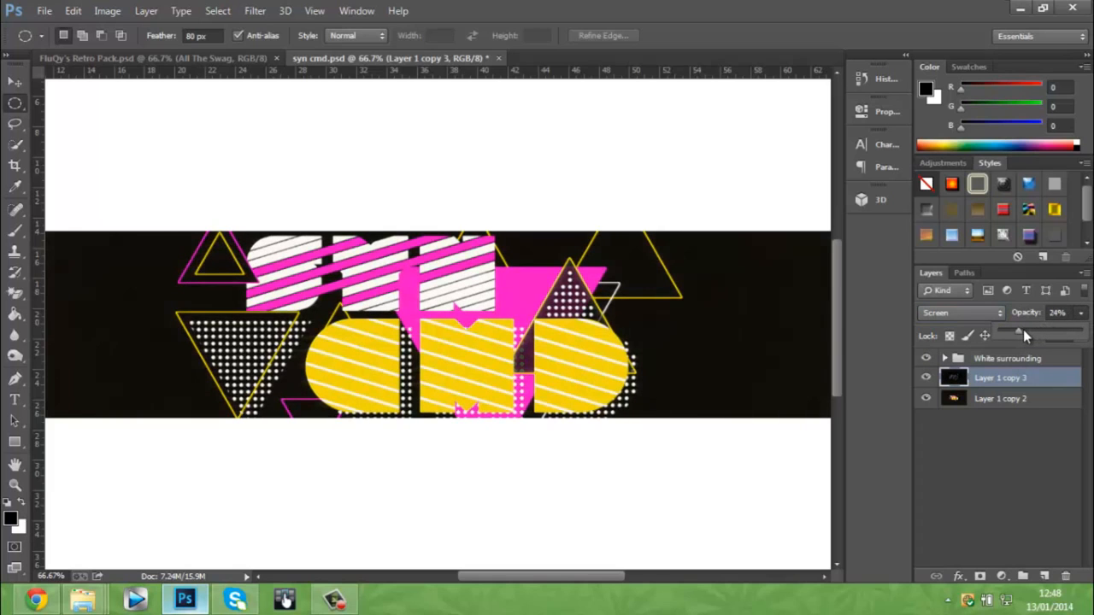
- Outline the dim dotted area between the two yellow letters with the Pen tool and turn the path into a selection
key("ctrl+plus")
key("ctrl+plus")
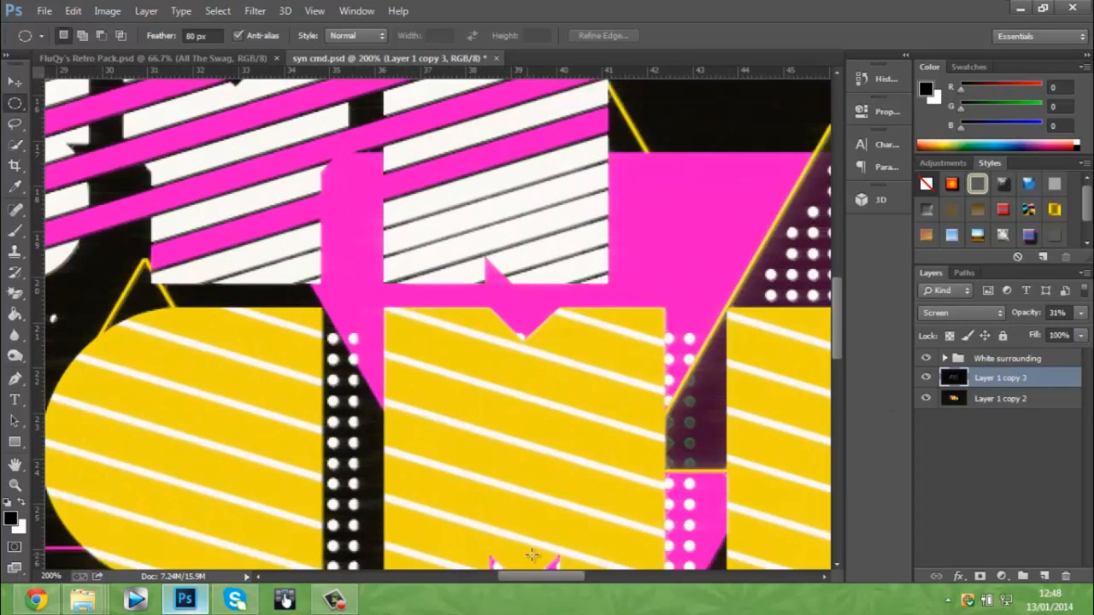
left_click_drag(528, 572, 551, 573)
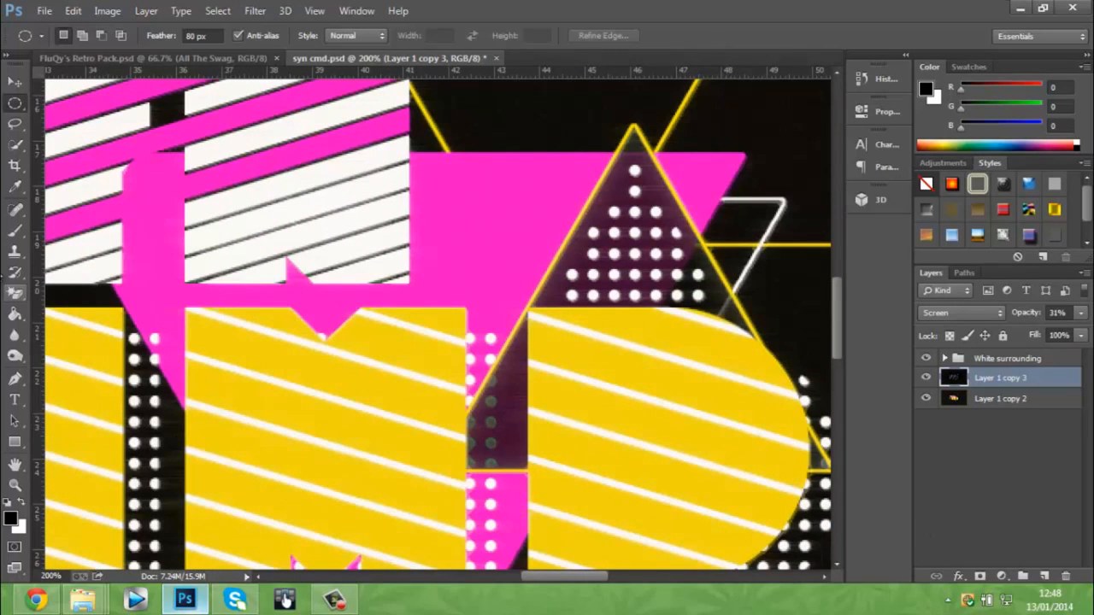
left_click(14, 378)
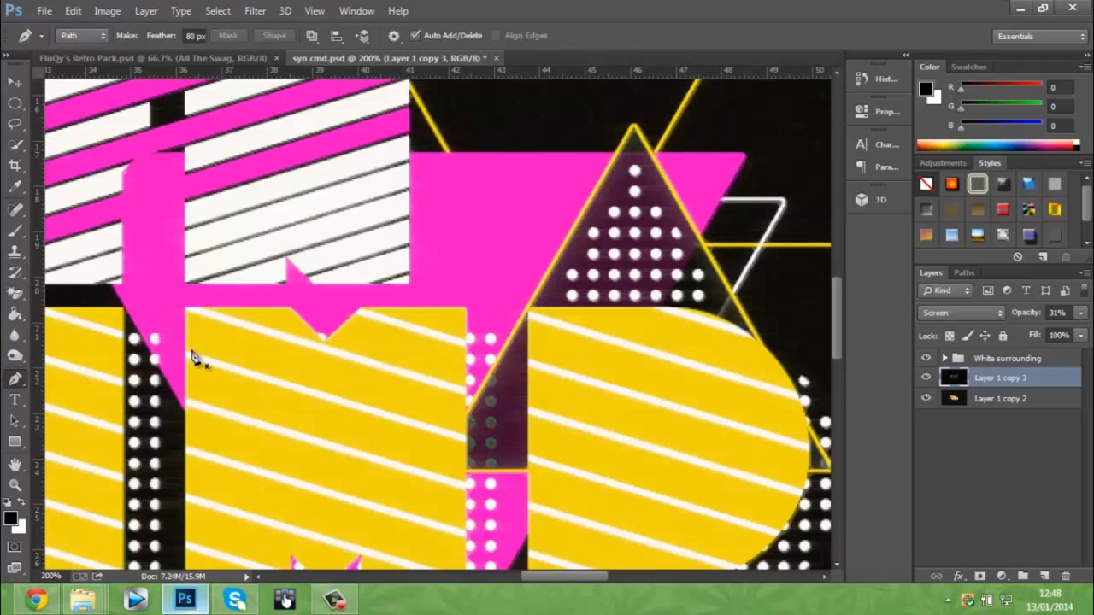
left_click(504, 361)
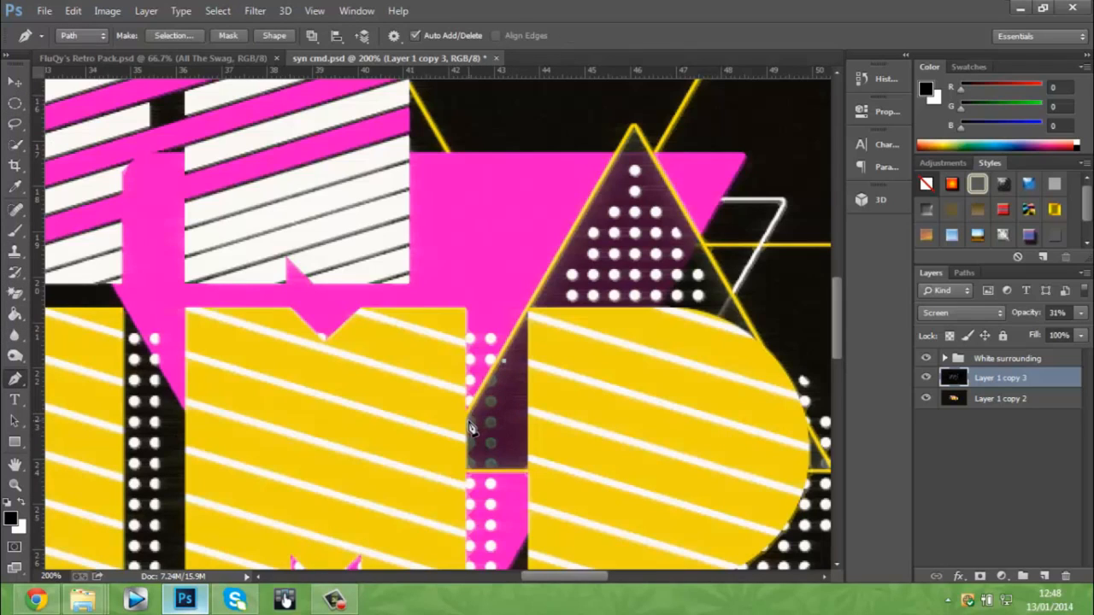
left_click(468, 421)
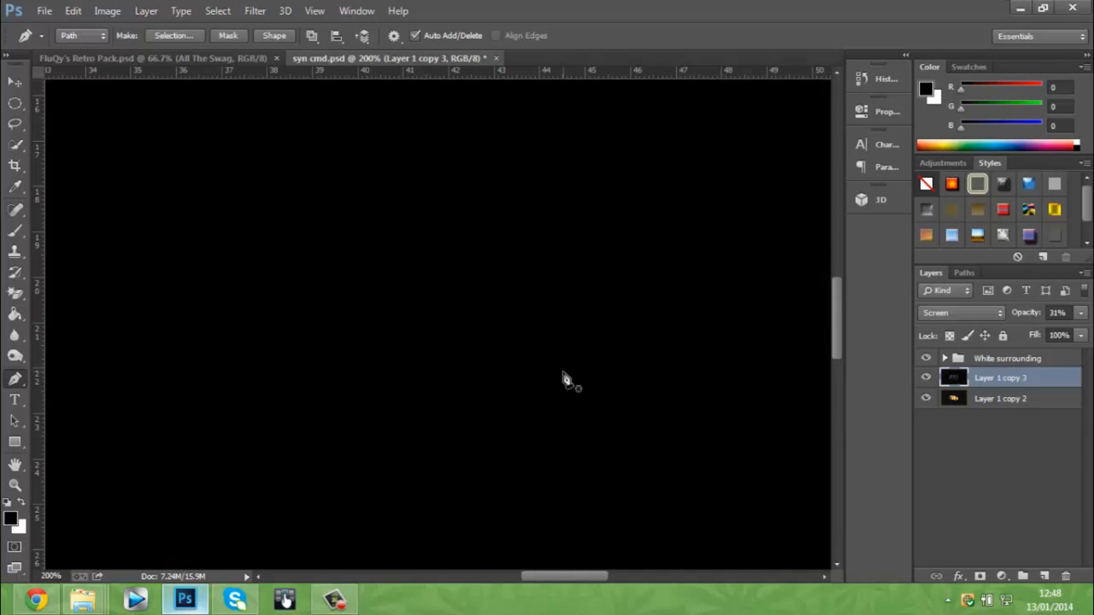
right_click(564, 379)
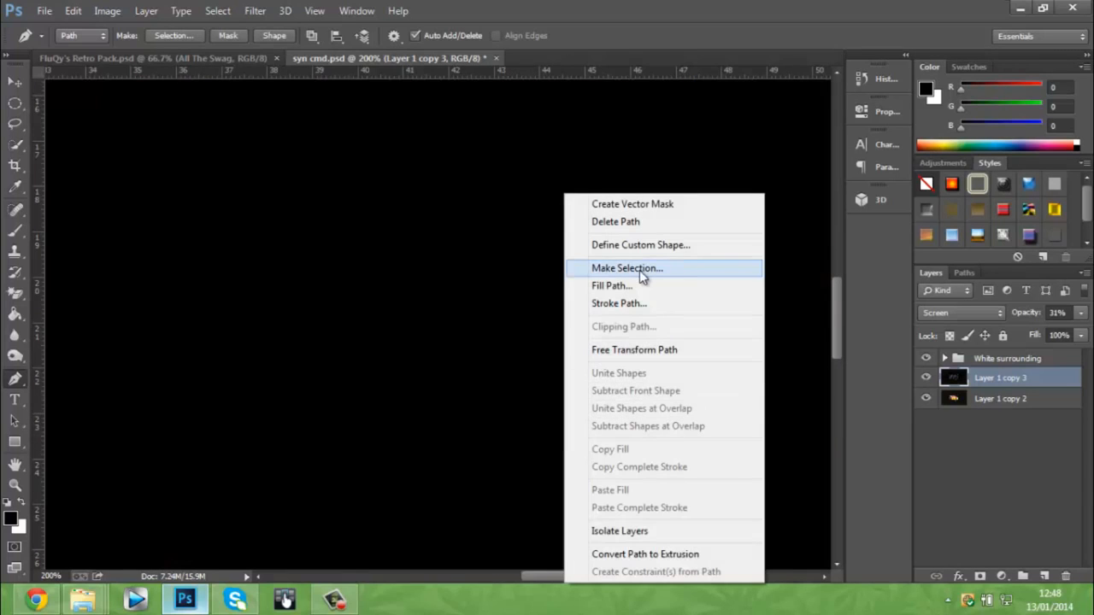
left_click(639, 270)
left_click(631, 171)
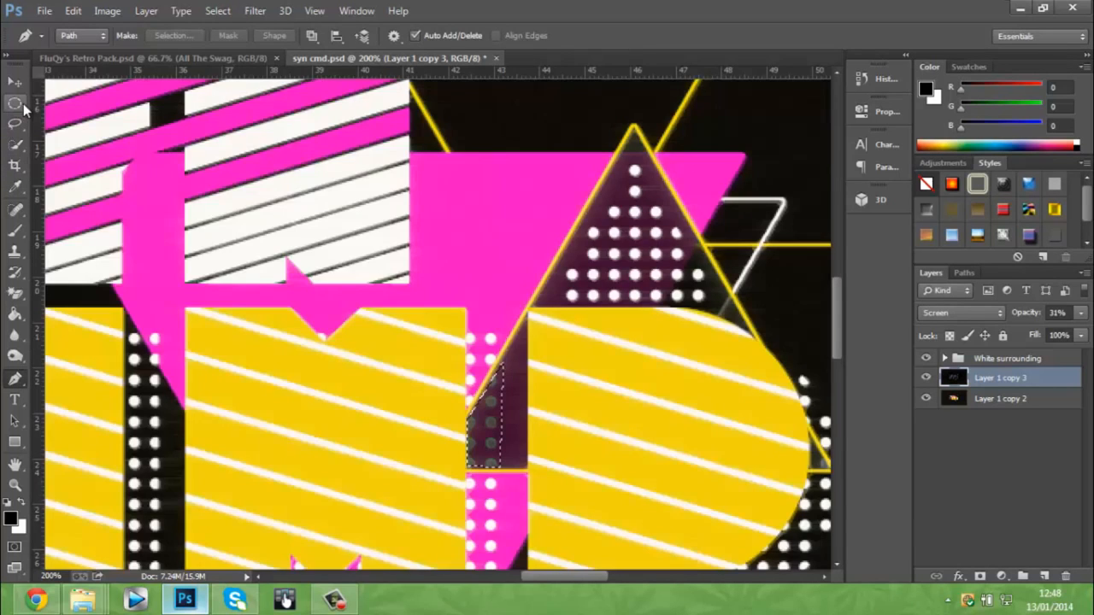
- Move the selected dotted area of Layer 1 copy 3 onto its own layer with Layer Via Cut
left_click(14, 103)
right_click(372, 246)
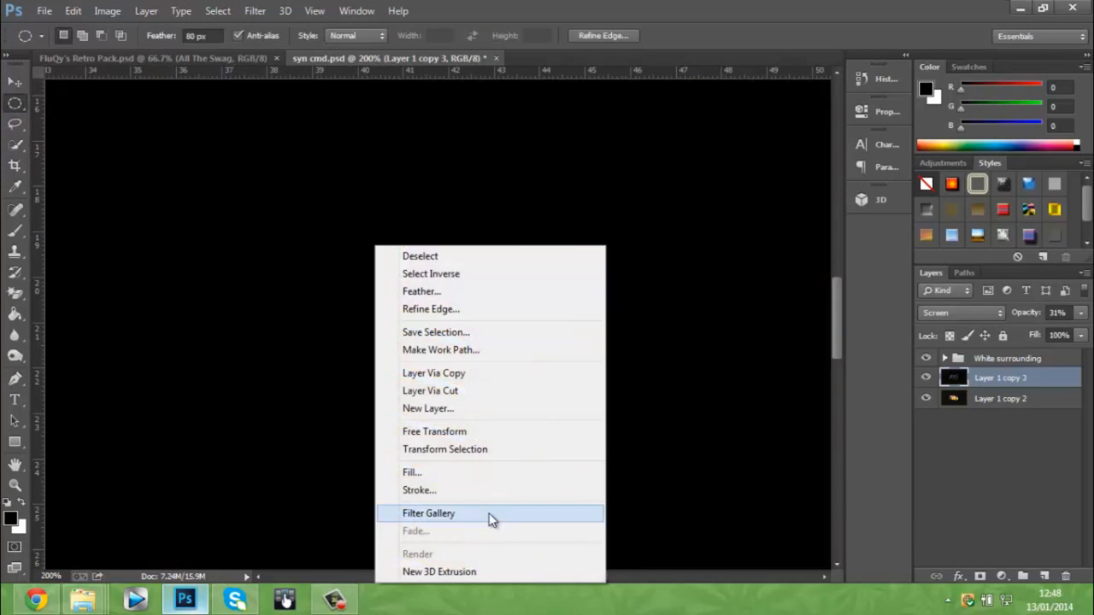
left_click(434, 390)
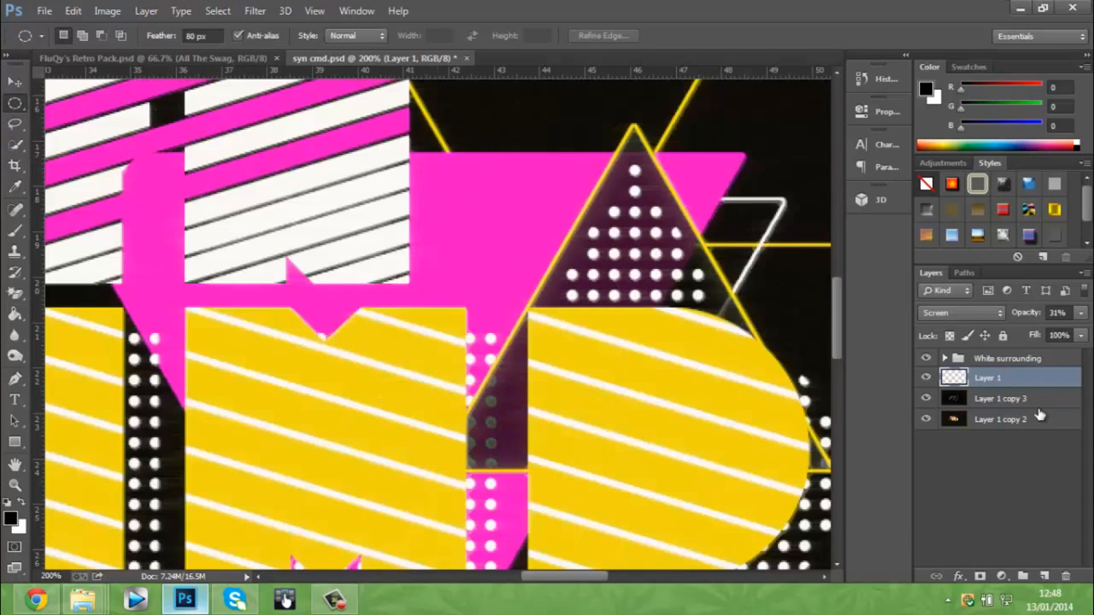
- Add a Gradient Map adjustment layer above Layer 1 and set the gradient's dark stop to olive
left_click(1003, 576)
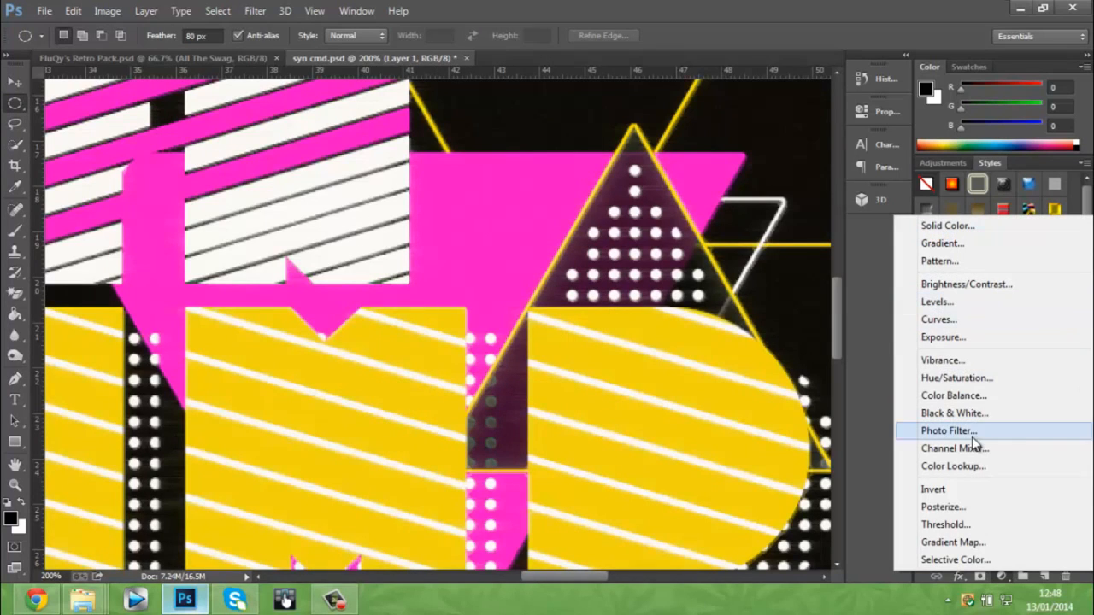
left_click(979, 543)
left_click(692, 151)
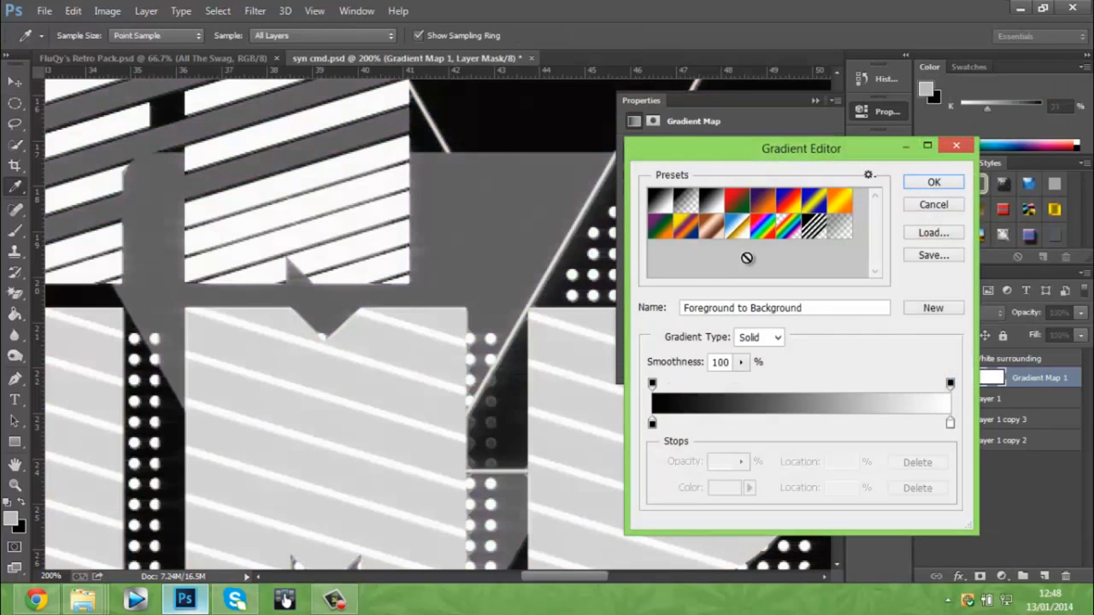
double_click(652, 424)
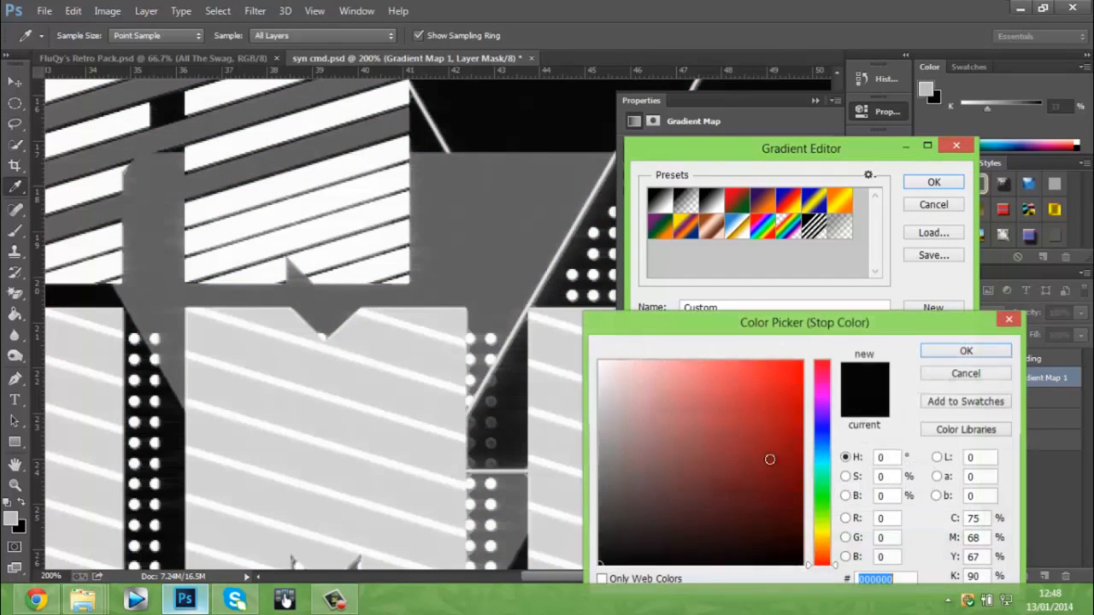
left_click(823, 530)
left_click(800, 458)
left_click(966, 351)
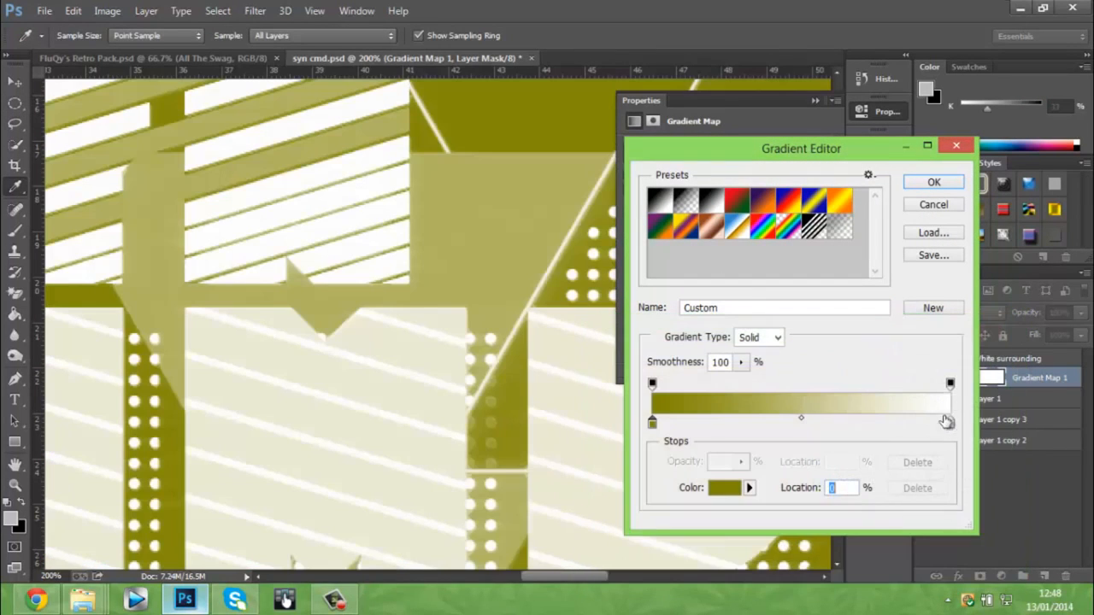
- Set the gradient map's light stop to a light yellow and accept the gradient
left_click(950, 425)
double_click(951, 425)
left_click_drag(823, 520, 823, 532)
left_click_drag(764, 419, 711, 323)
left_click(966, 352)
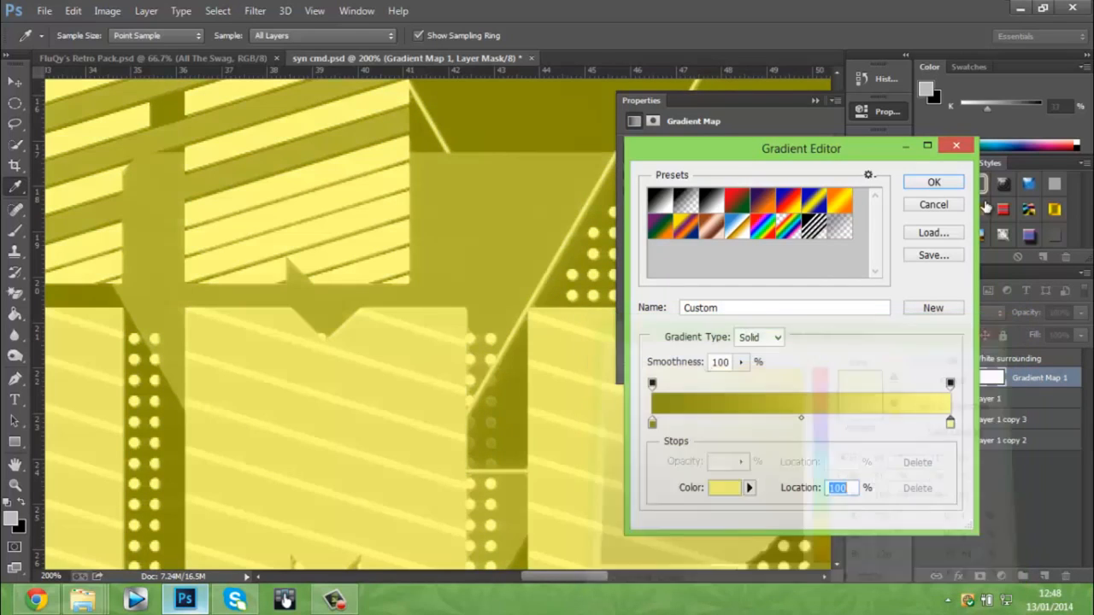
left_click(953, 186)
left_click(815, 101)
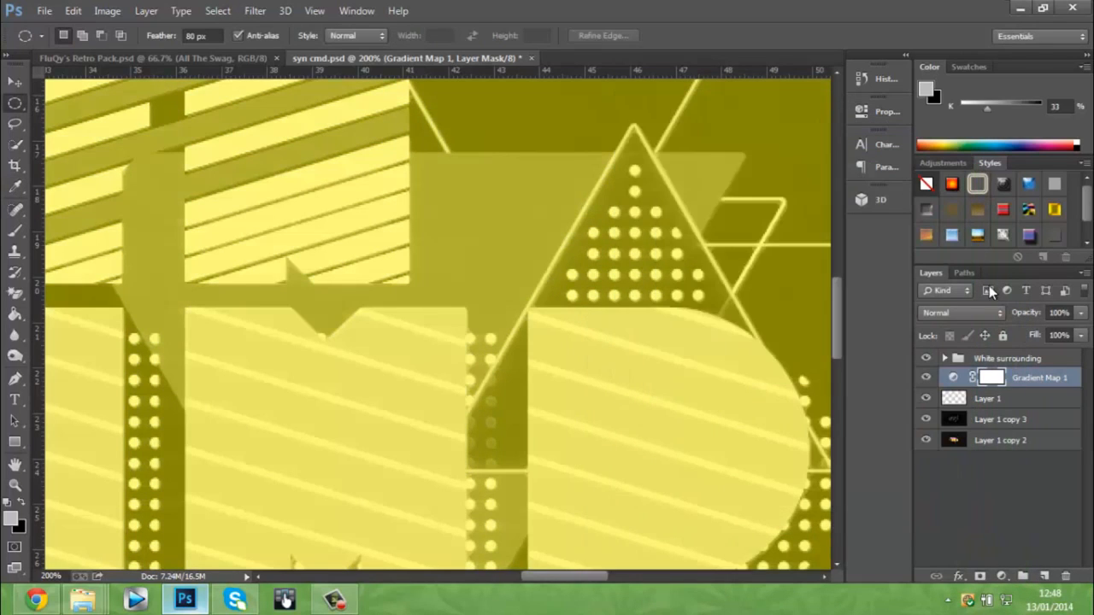
- Set the Gradient Map layer's blend mode to Hue and clip it to Layer 1
left_click(961, 312)
left_click(968, 369)
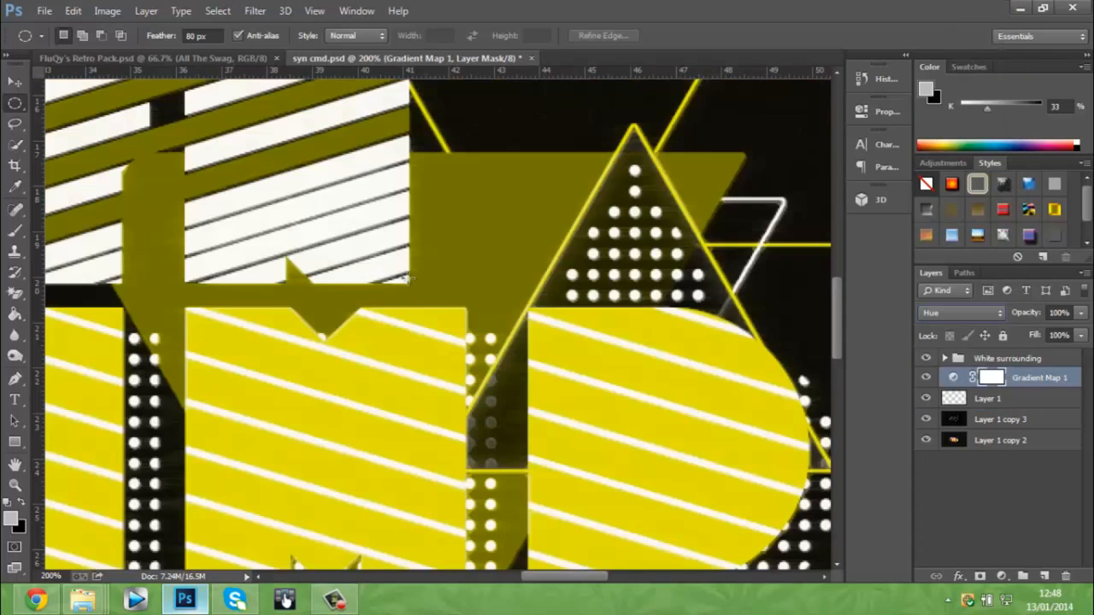
right_click(1021, 386)
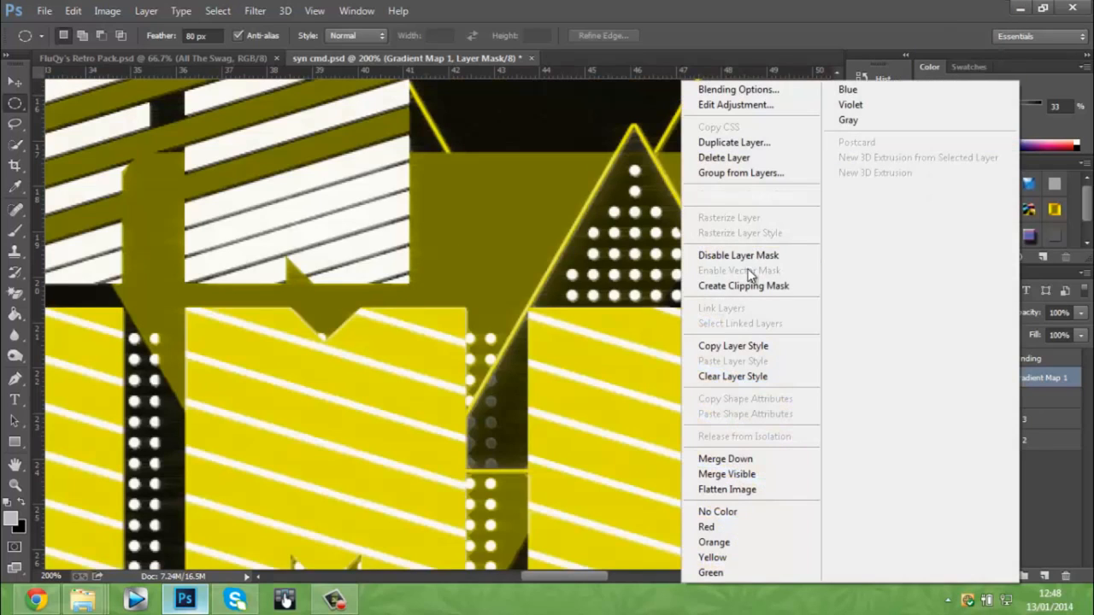
left_click(726, 284)
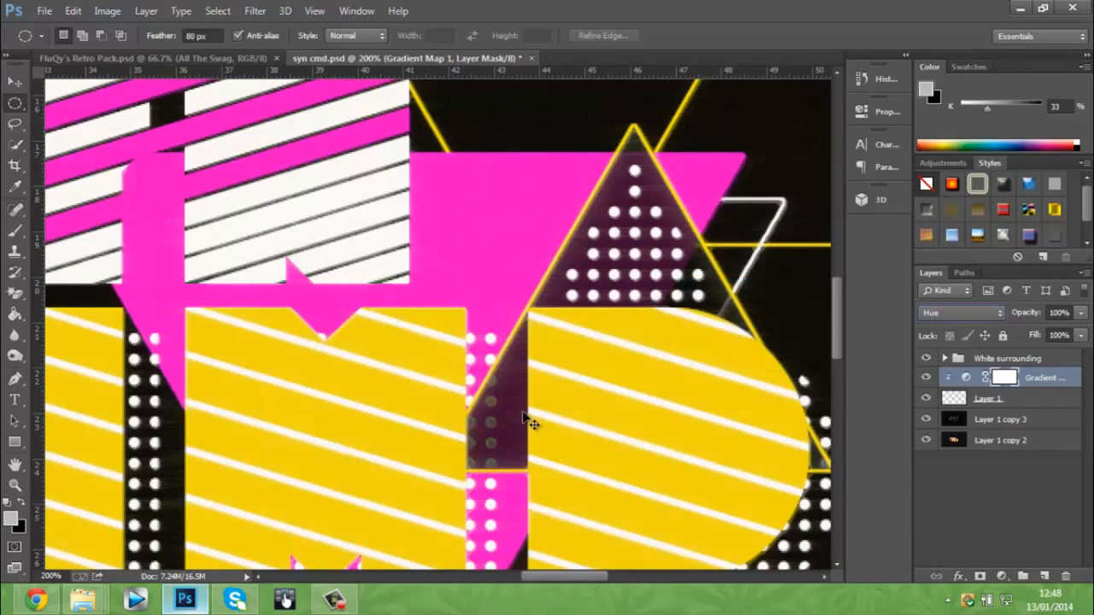
- Merge all layers from Gradient Map 1 down to Layer 1 copy 2 into one banner layer
key("ctrl+minus")
key("ctrl+minus")
key("ctrl+minus")
key("ctrl+minus")
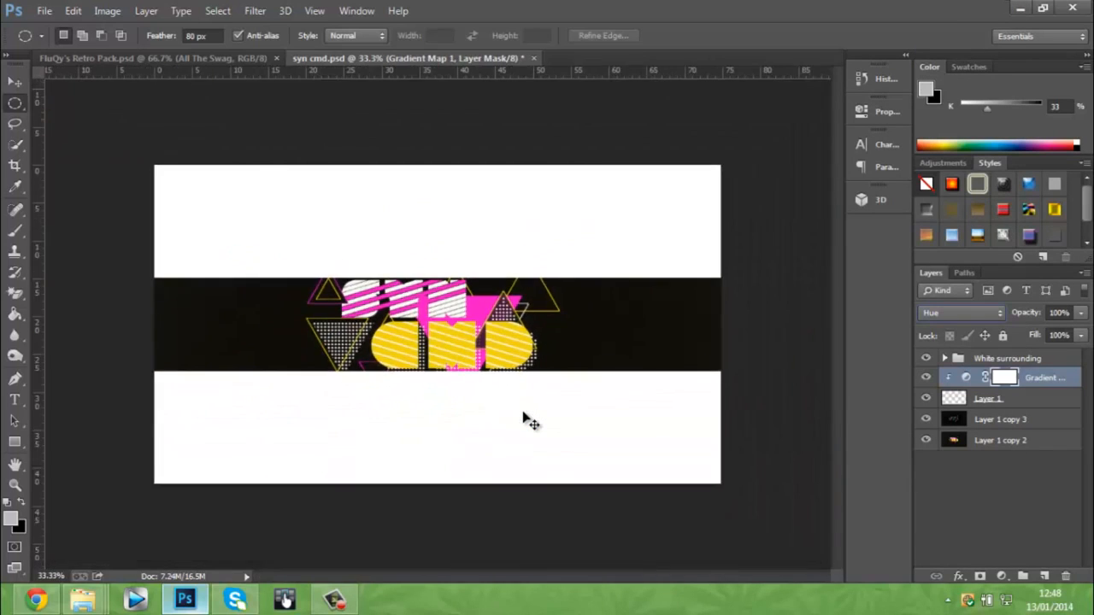
key("ctrl+plus")
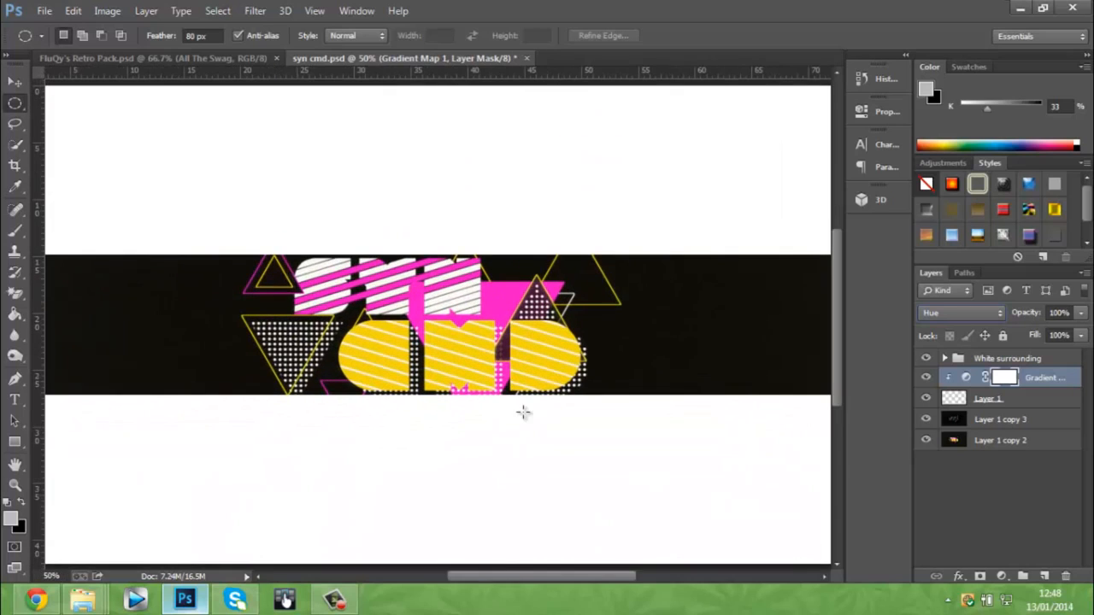
left_click(1029, 441, "shift")
right_click(1030, 440)
left_click(795, 457)
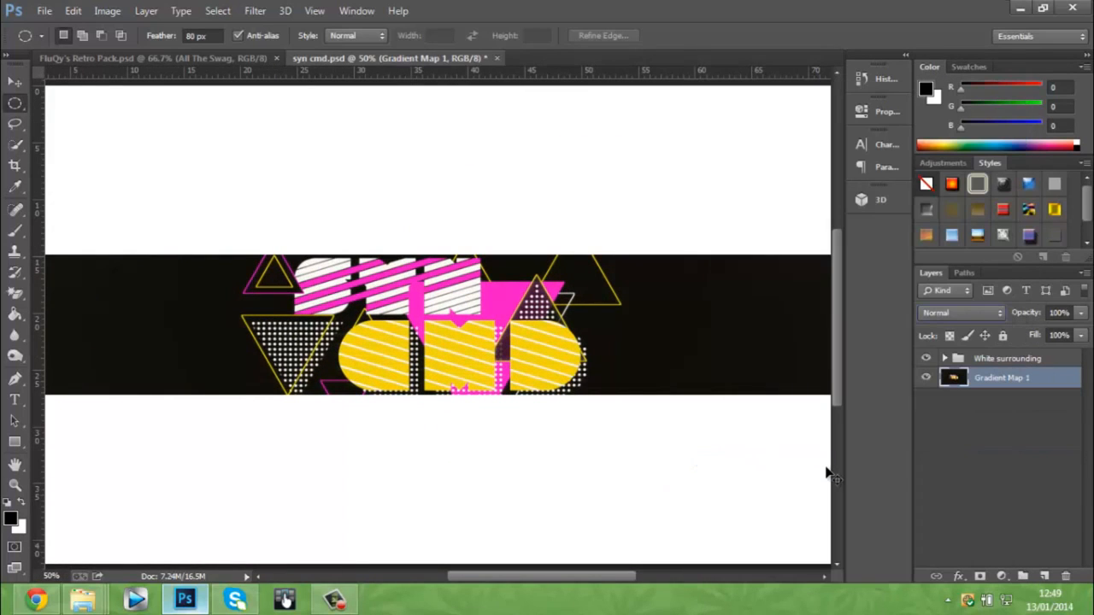
- Duplicate the merged Gradient Map 1 layer and open the Filter Gallery on the copy
key("ctrl+j")
left_click(254, 11)
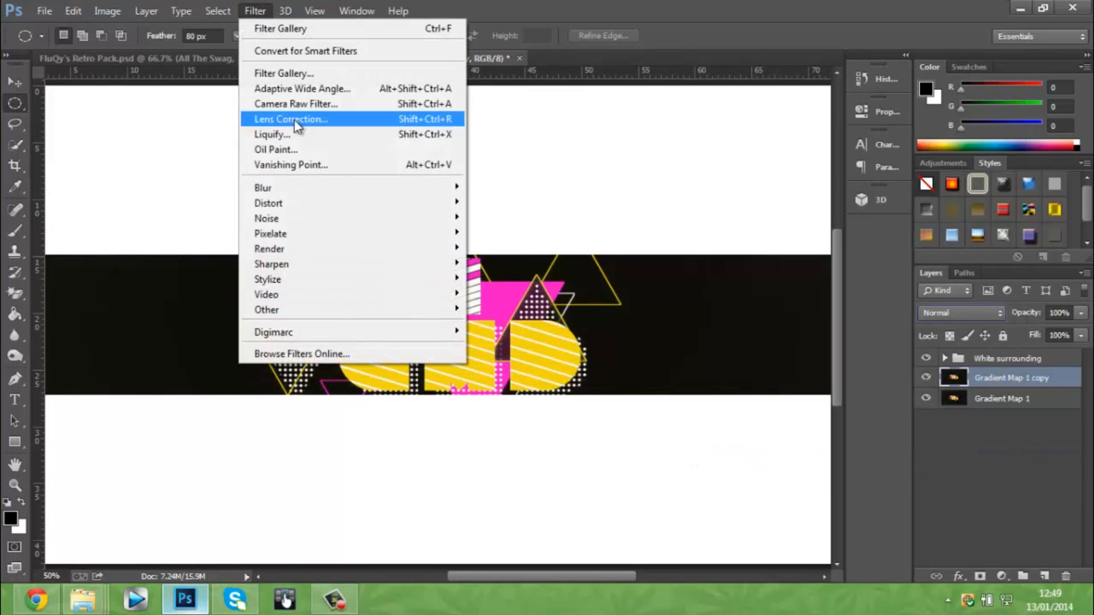
mouse_move(329, 221)
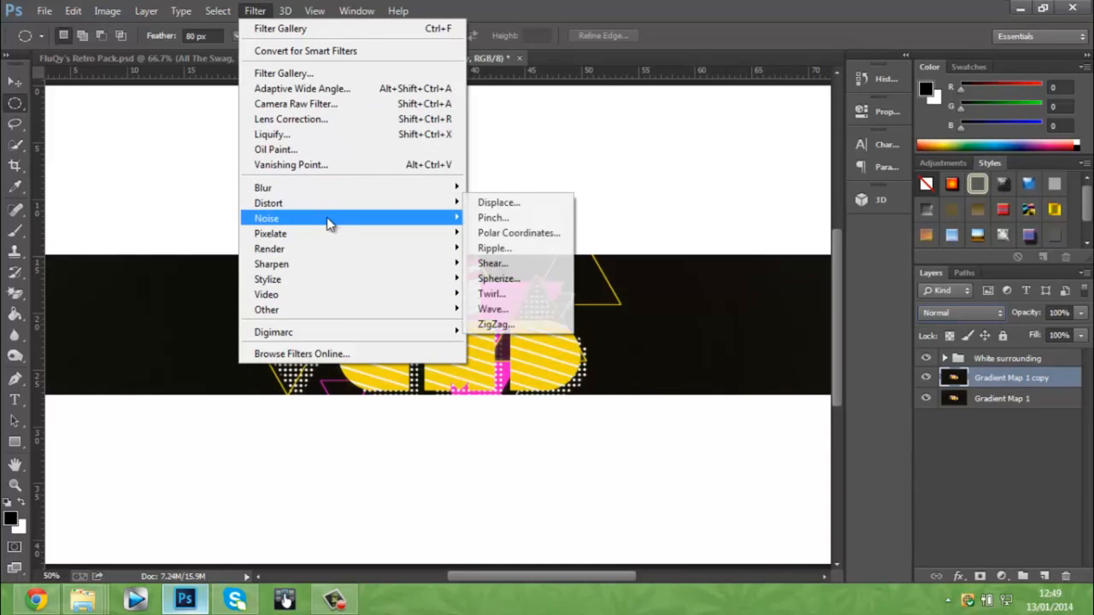
left_click(317, 74)
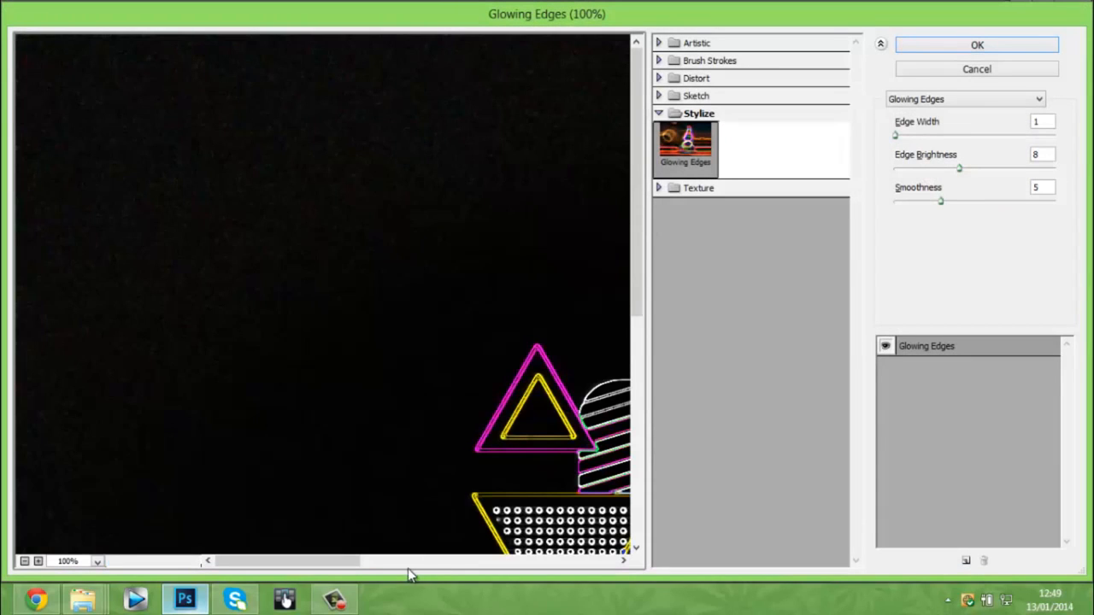
- Replace the Glowing Edges filter with the Glass distortion filter on the duplicated banner layer
left_click_drag(336, 560, 438, 560)
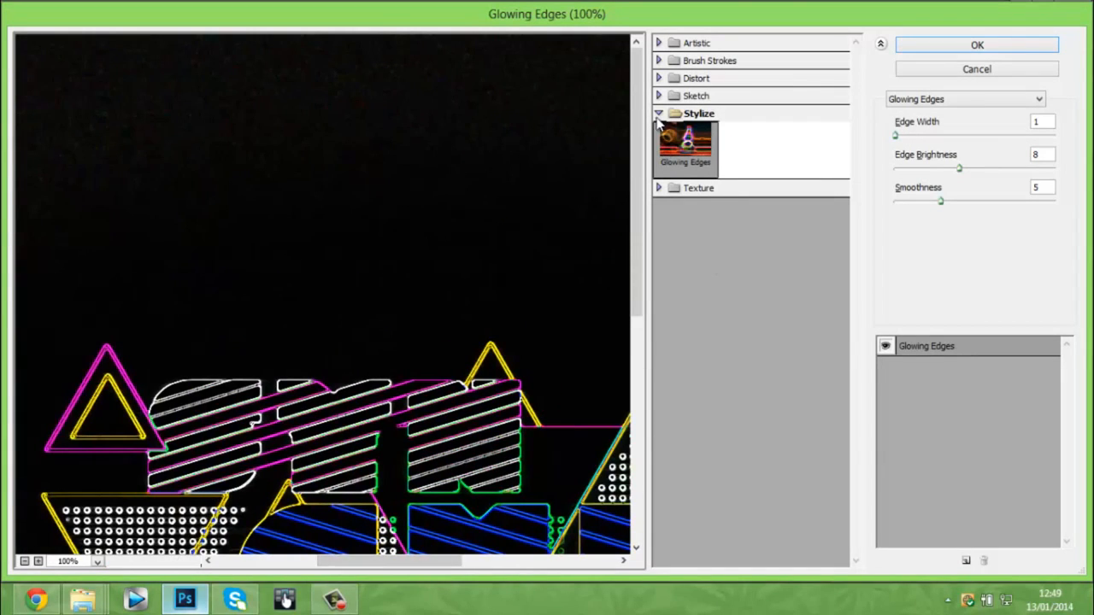
left_click(660, 78)
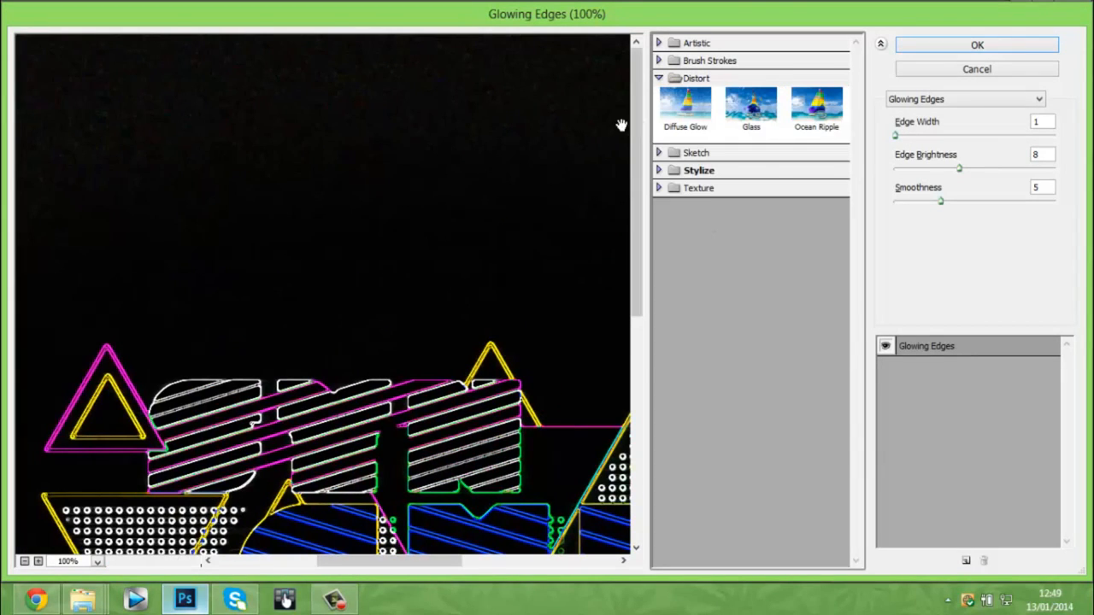
scroll(625, 259, "down", 2)
left_click_drag(624, 259, 626, 263)
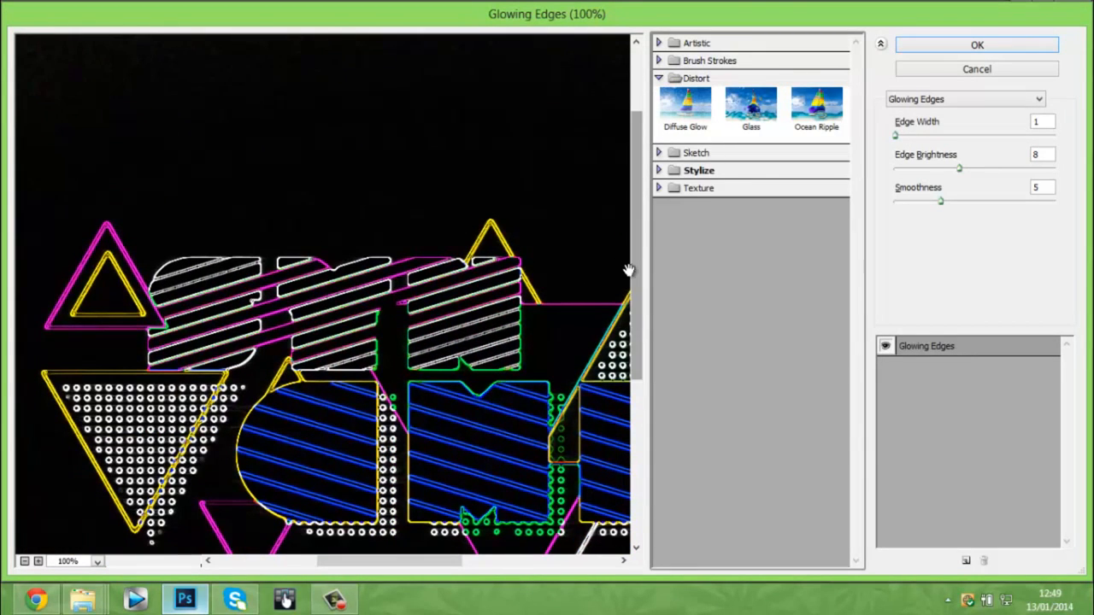
left_click_drag(365, 564, 383, 562)
left_click(748, 135)
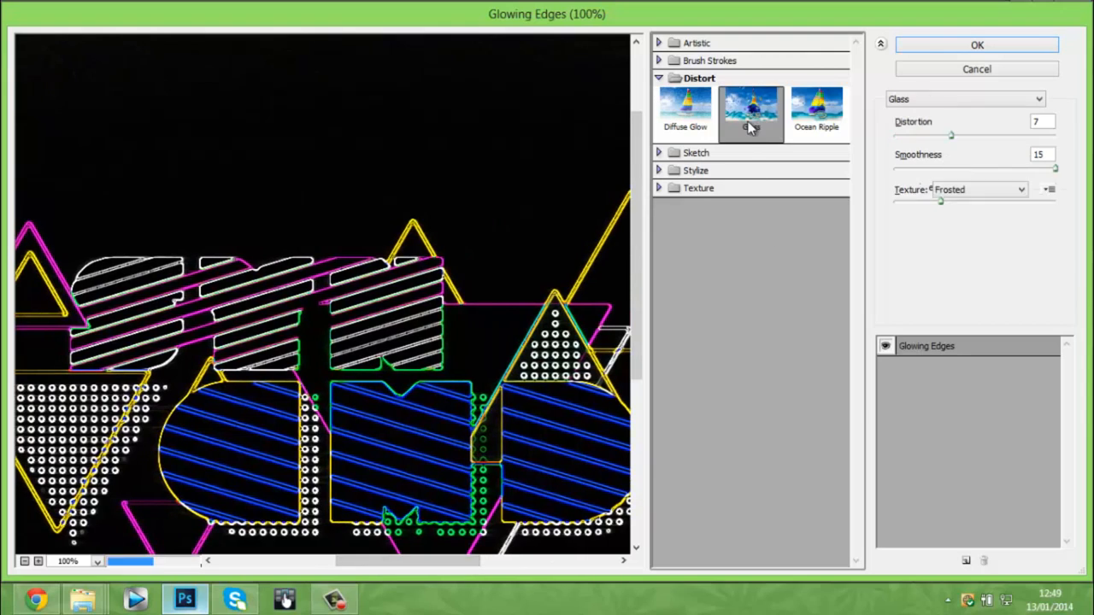
- Set the Glass filter's distortion to 2 with the Frosted texture and apply it to the layer
left_click_drag(923, 139, 882, 136)
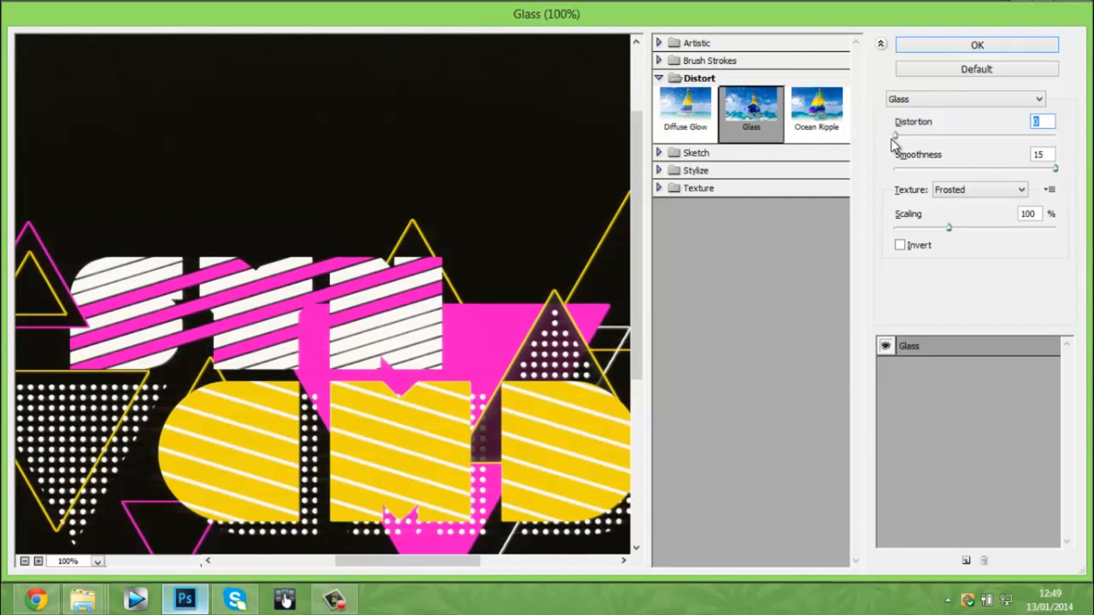
key("ctrl+plus")
left_click_drag(894, 139, 911, 137)
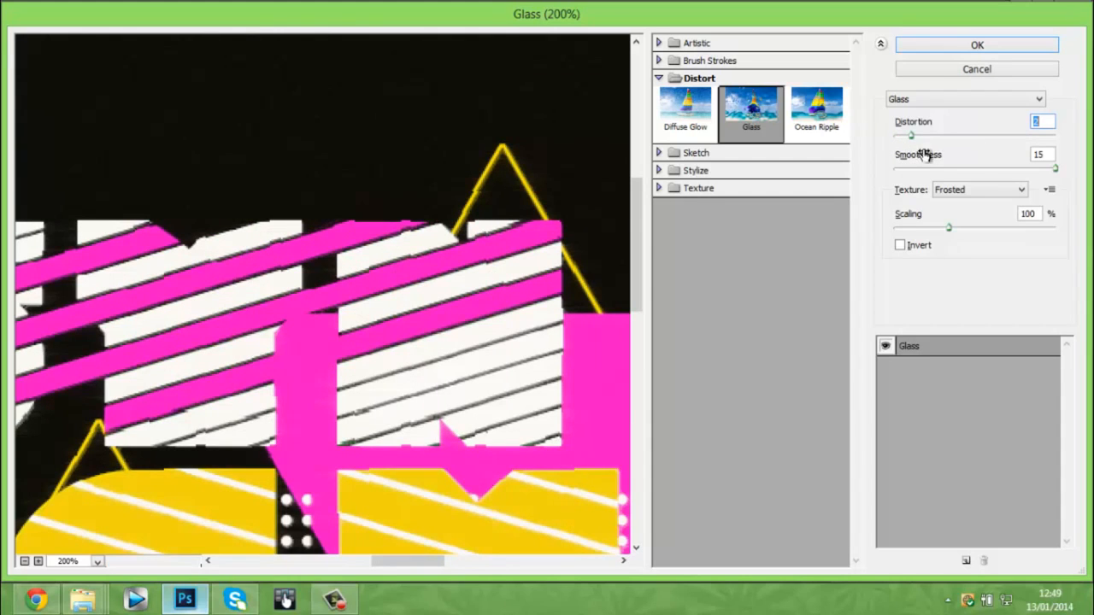
key("ctrl+minus")
key("ctrl+minus")
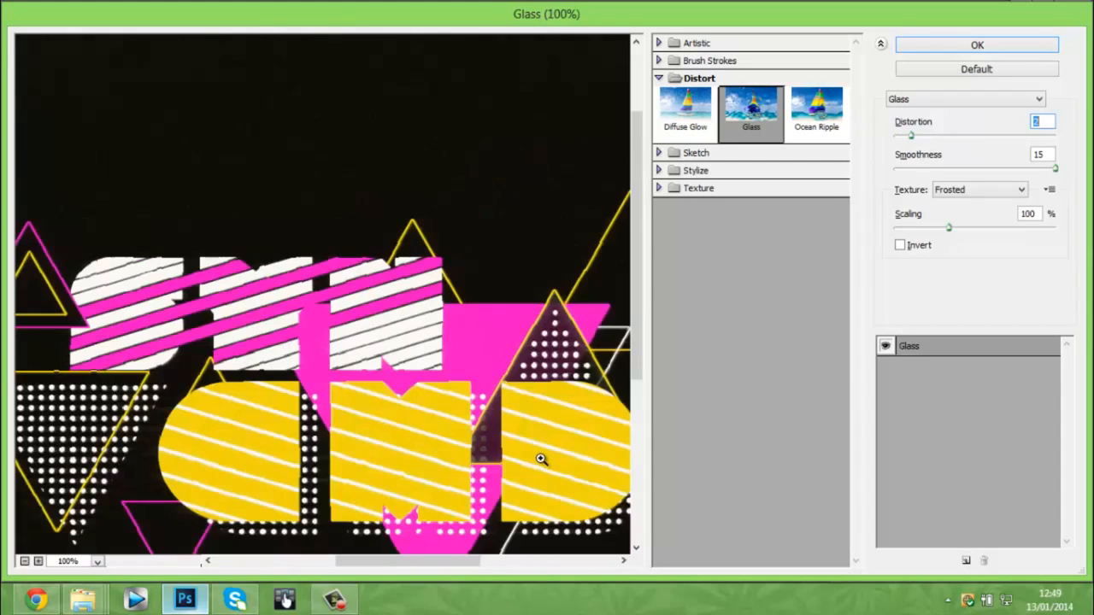
key("ctrl+plus")
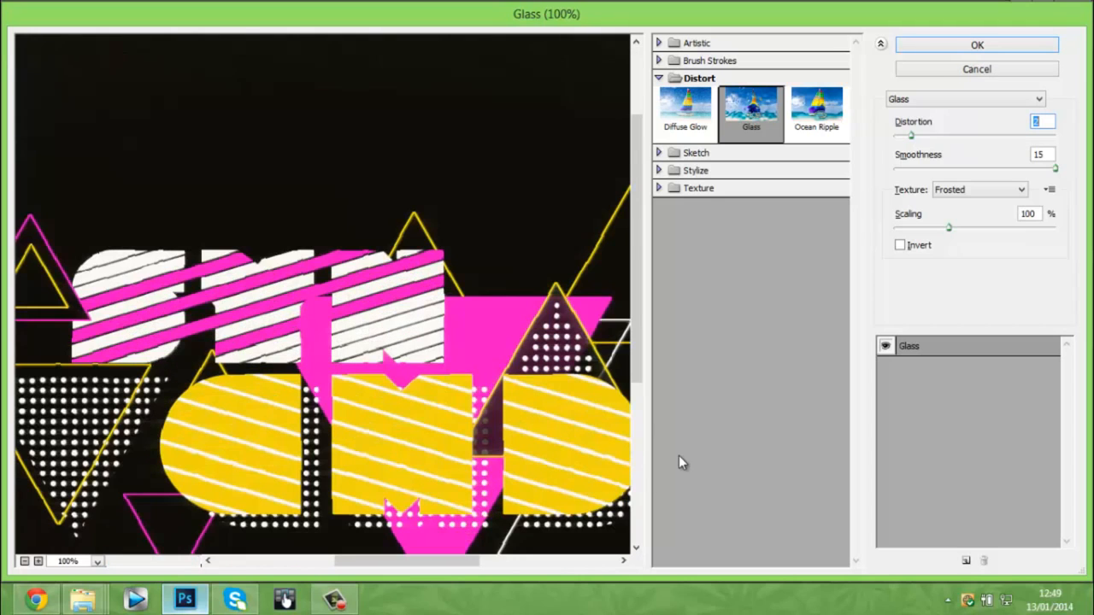
left_click(960, 45)
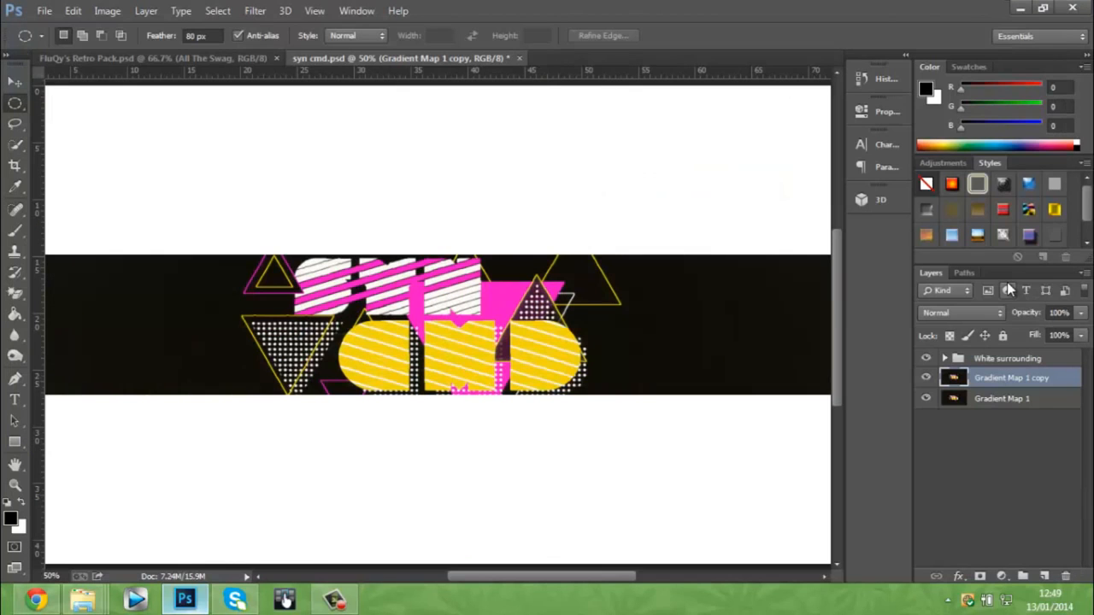
- Merge the Gradient Map 1 copy and Gradient Map 1 layers into a single banner layer
key("ctrl+plus")
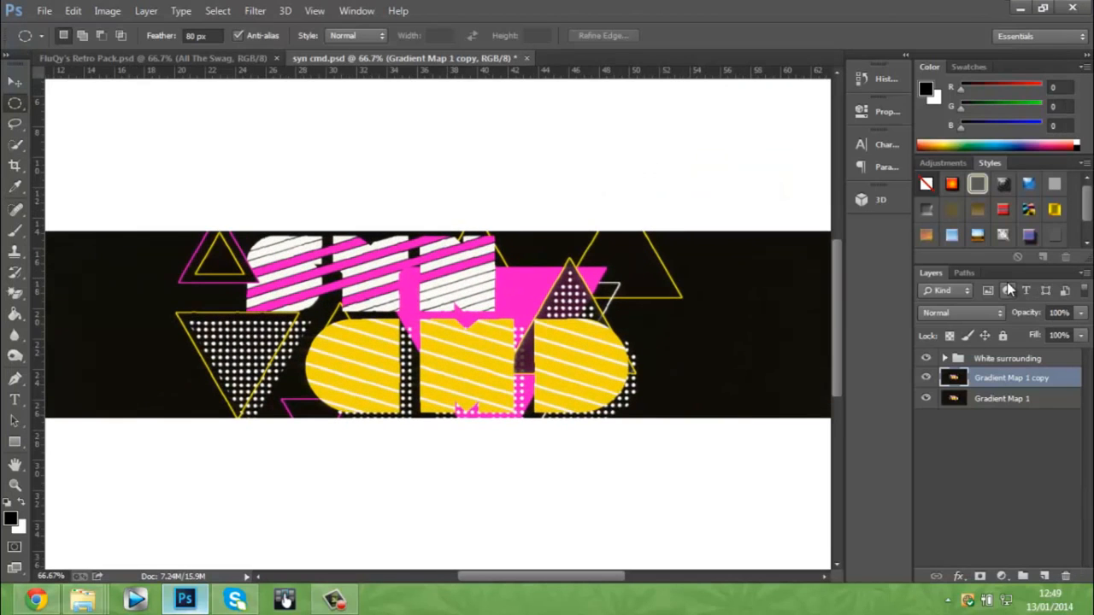
double_click(1005, 398)
right_click(1016, 398)
left_click(1061, 410)
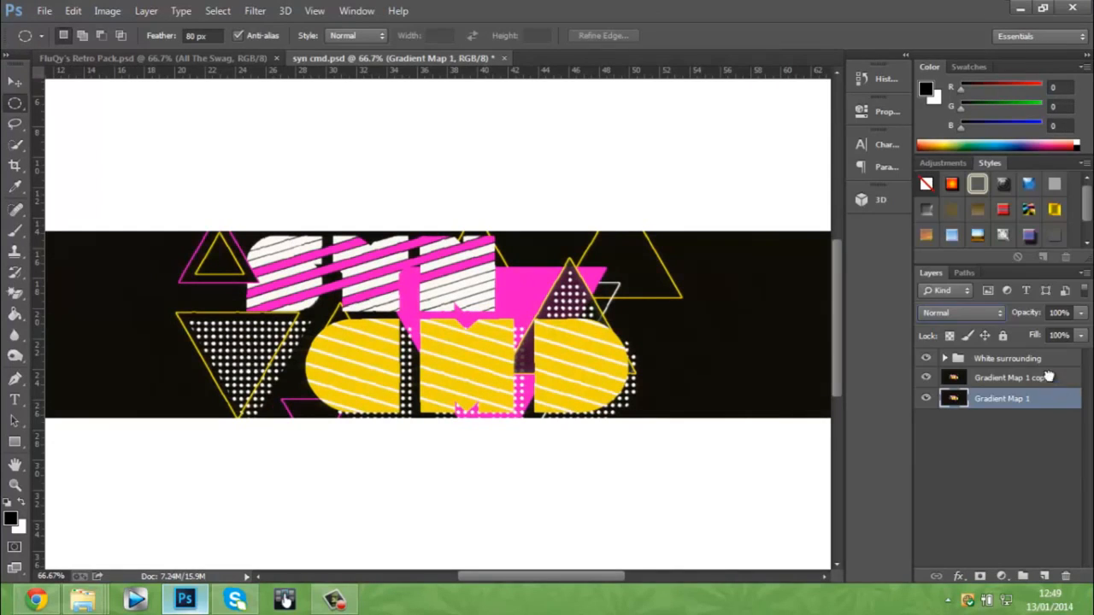
left_click(1050, 378, "ctrl")
right_click(1049, 380)
left_click(813, 469)
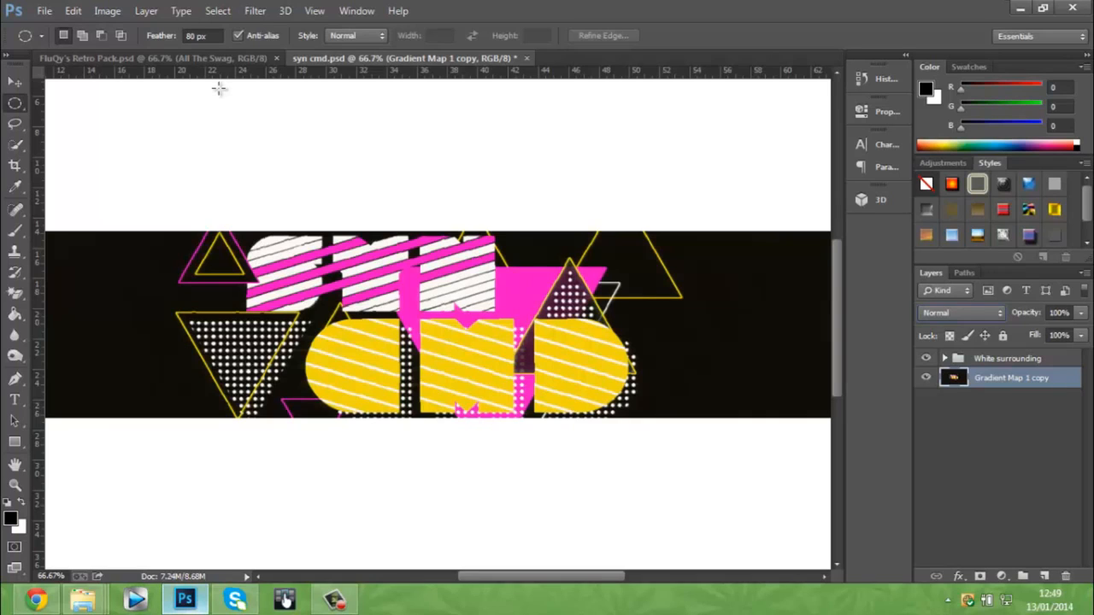
- Switch to the Rectangular Marquee tool with a 0 px feather
right_click(14, 103)
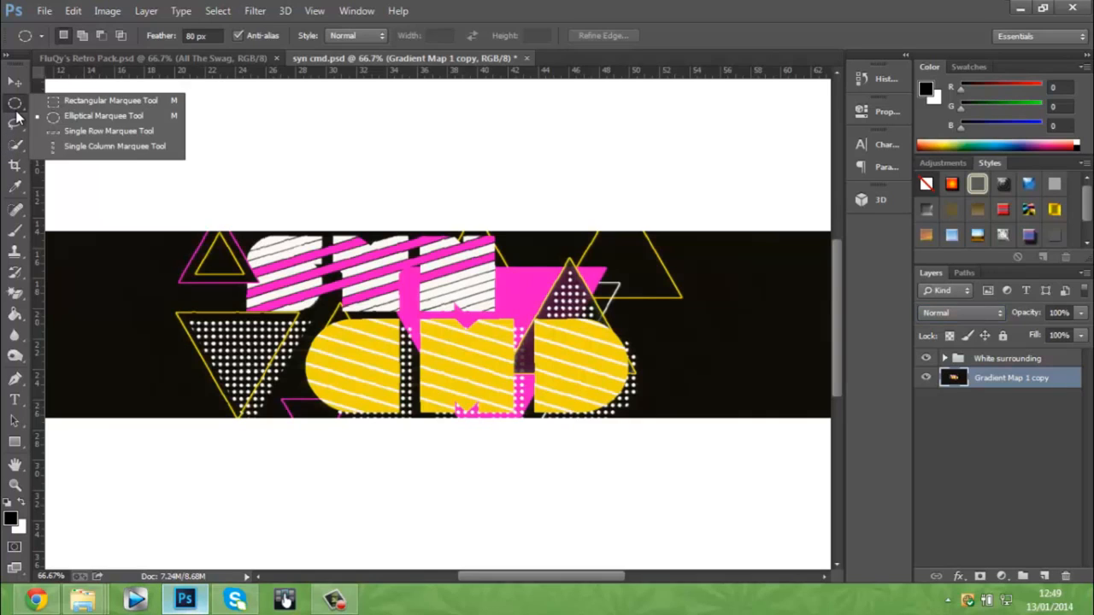
left_click(45, 100)
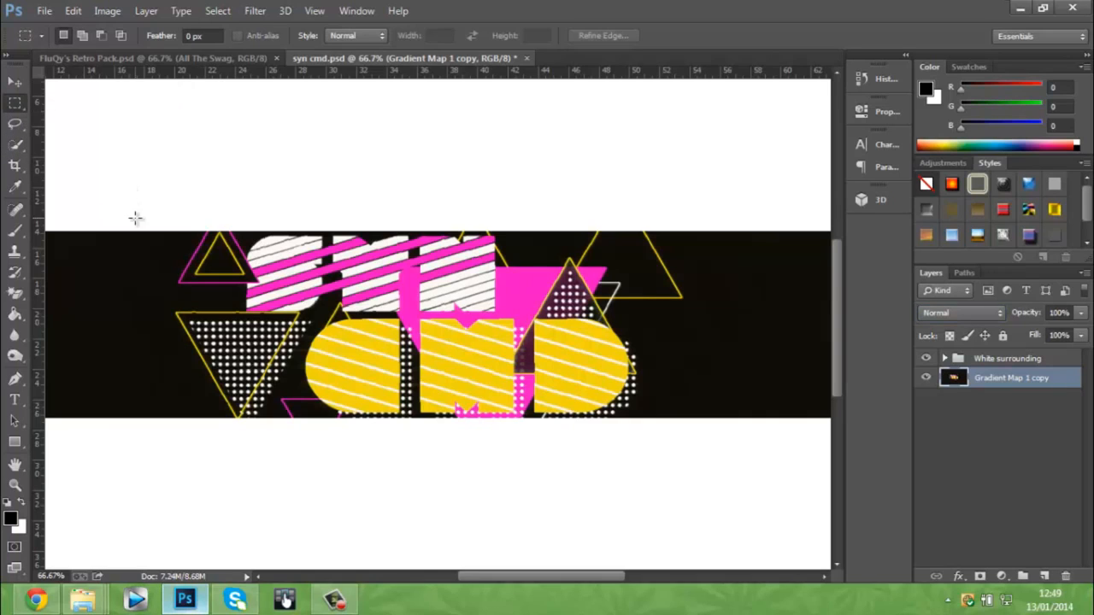
right_click(15, 107)
left_click(60, 101)
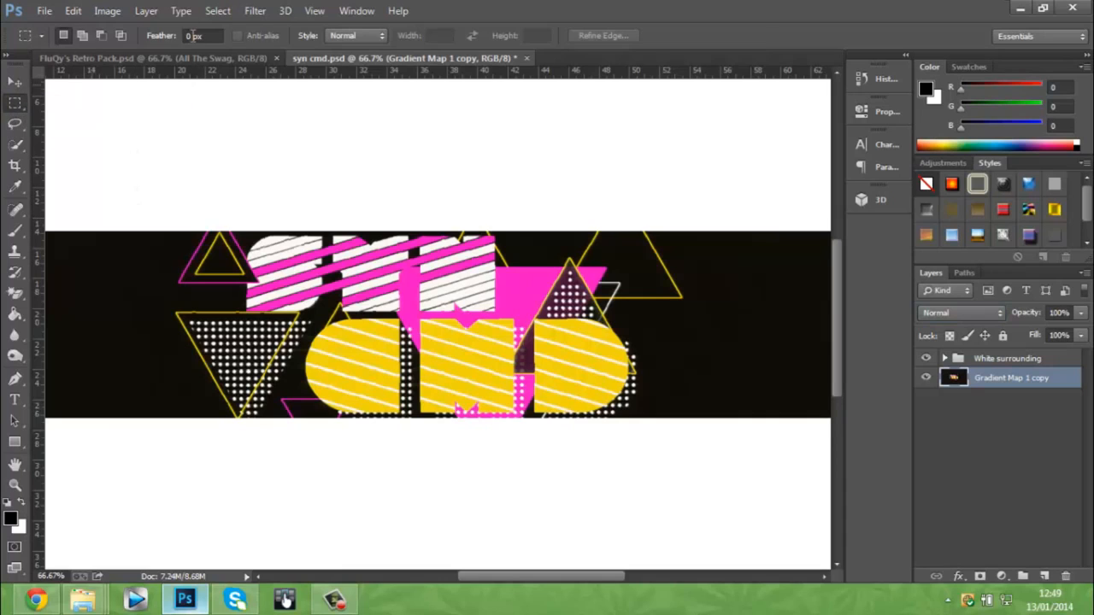
right_click(11, 106)
left_click(207, 35)
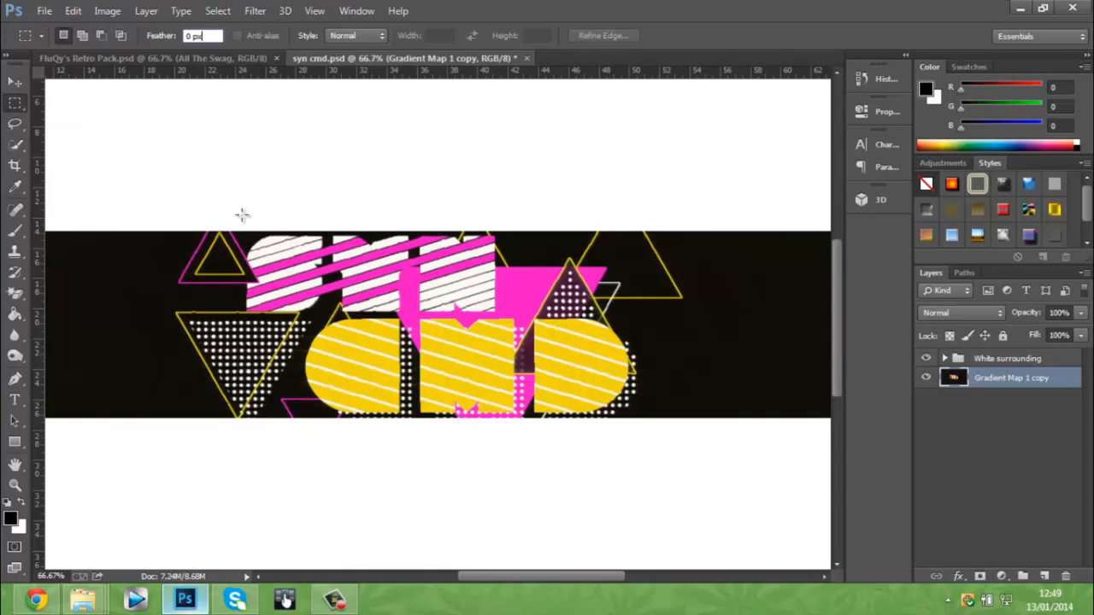
- Try out a hand-drawn glitch selection of several thin horizontal strips across the lettering and triangles, and clear it
left_click_drag(180, 249, 496, 291)
left_click_drag(398, 354, 508, 363)
left_click_drag(246, 360, 339, 375)
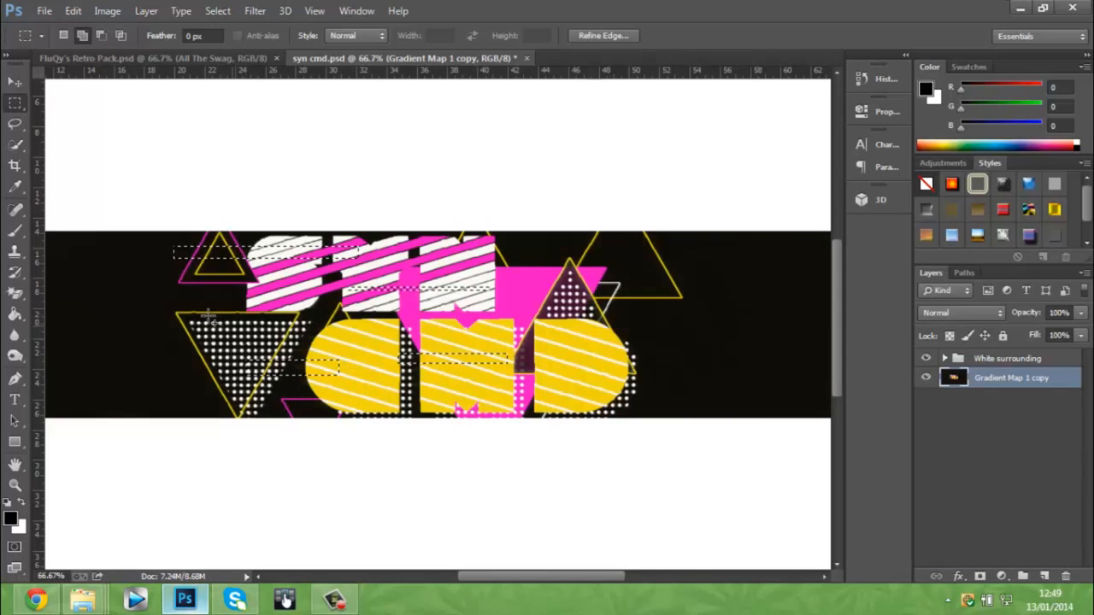
left_click_drag(206, 314, 406, 319)
left_click_drag(642, 344, 541, 317)
left_click_drag(550, 272, 675, 291)
left_click_drag(579, 377, 681, 394)
right_click(688, 247)
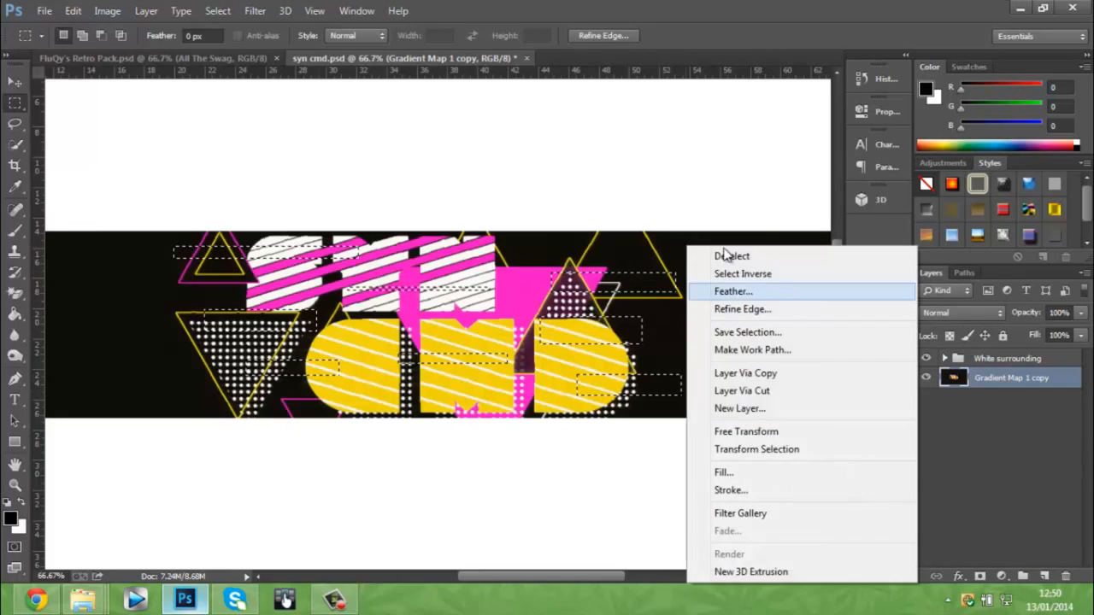
left_click(722, 256)
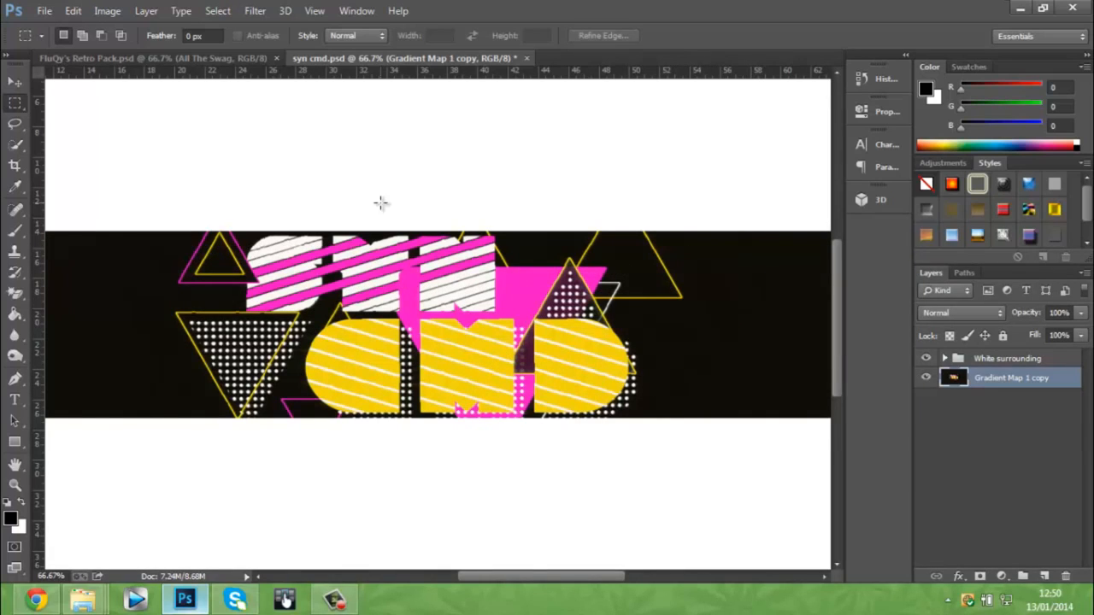
- Float the FluQy's Retro Pack document and copy Layer 56 from its Glitch Select group into the syn cmd banner
left_click_drag(215, 56, 244, 251)
left_click_drag(396, 258, 411, 422)
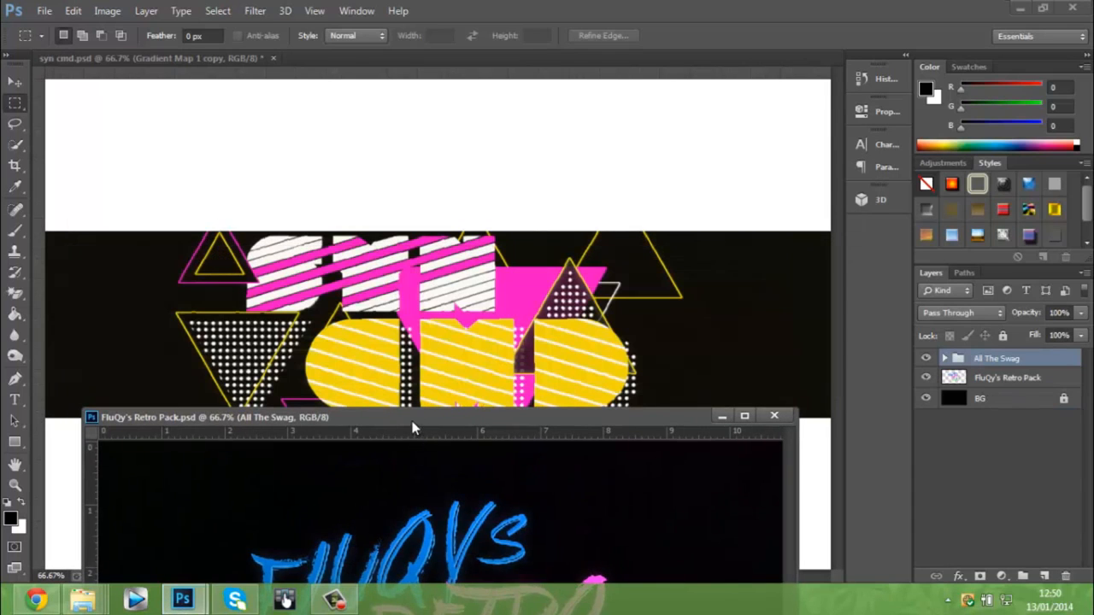
left_click(945, 358)
scroll(975, 526, "down", 2)
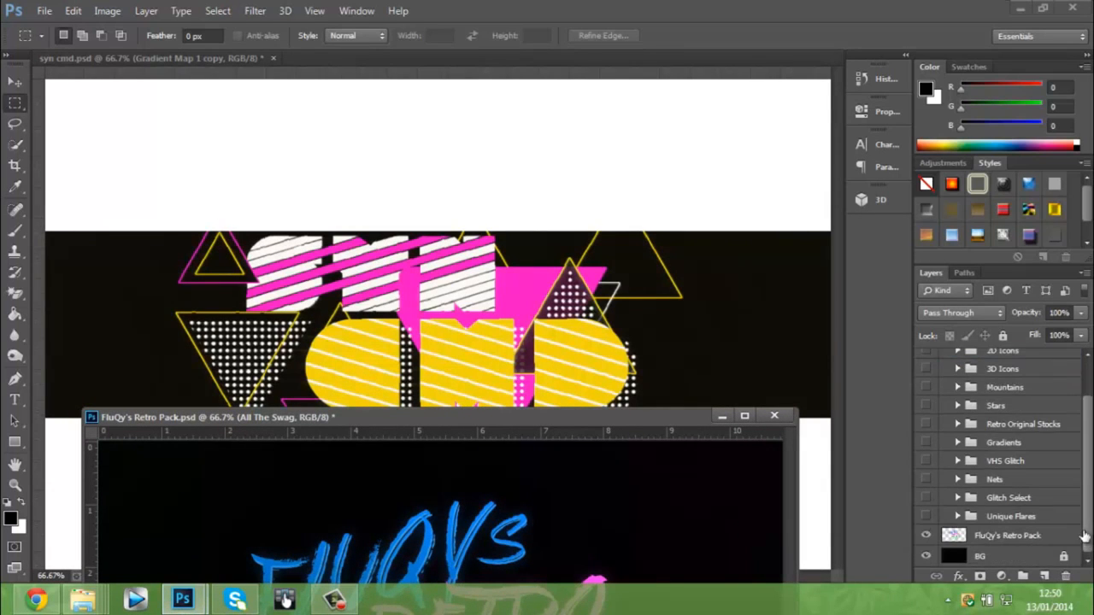
left_click(958, 497)
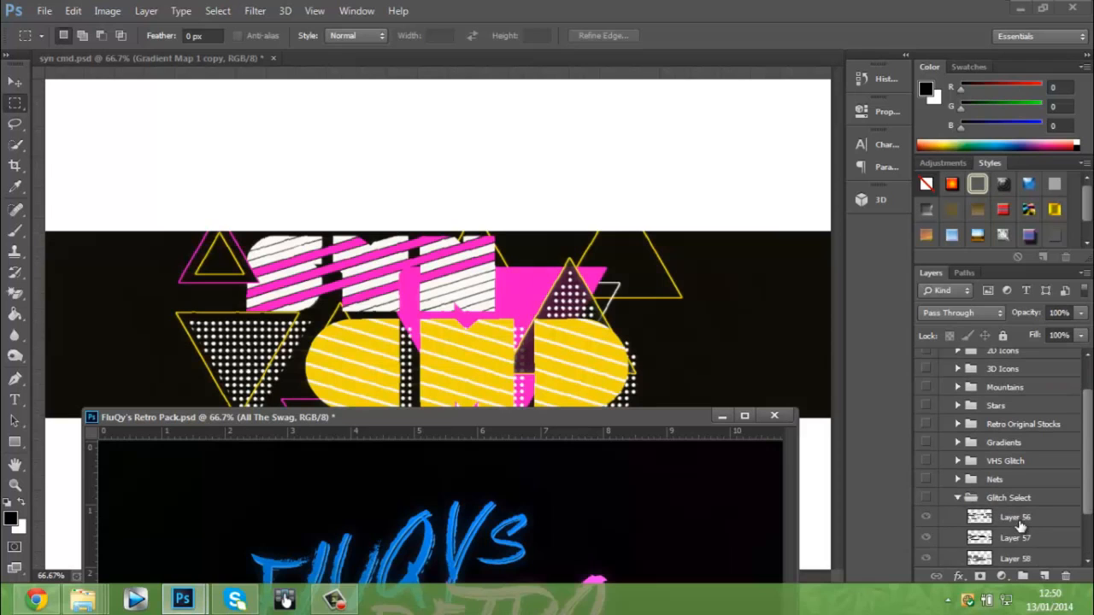
left_click_drag(1019, 525, 647, 313)
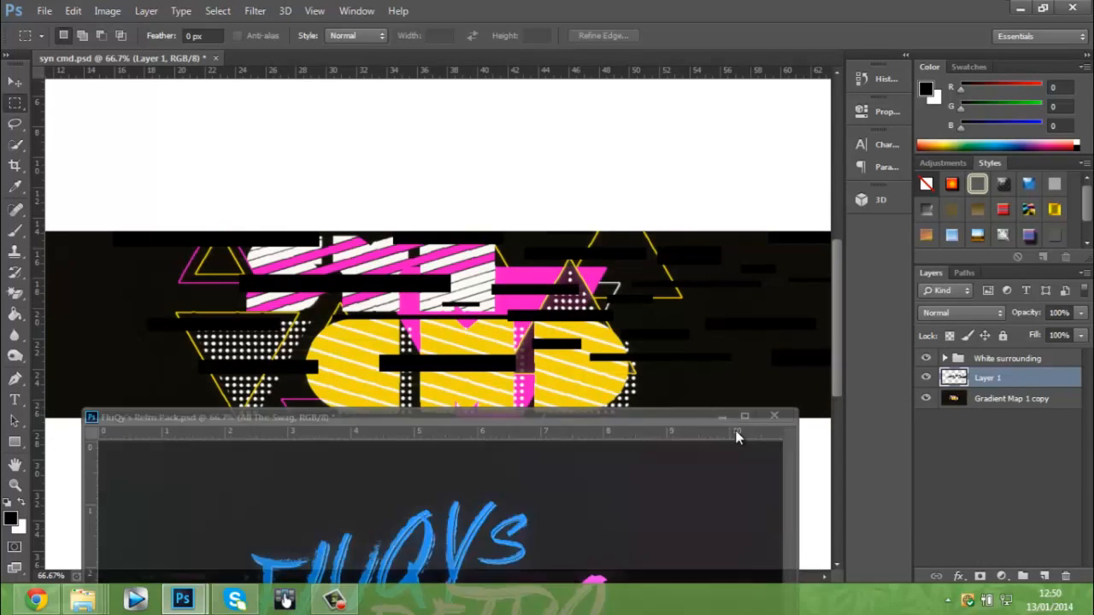
- Centre the glitch bars over the banner and scale them to about 111% so they span its full width
key("ctrl+minus")
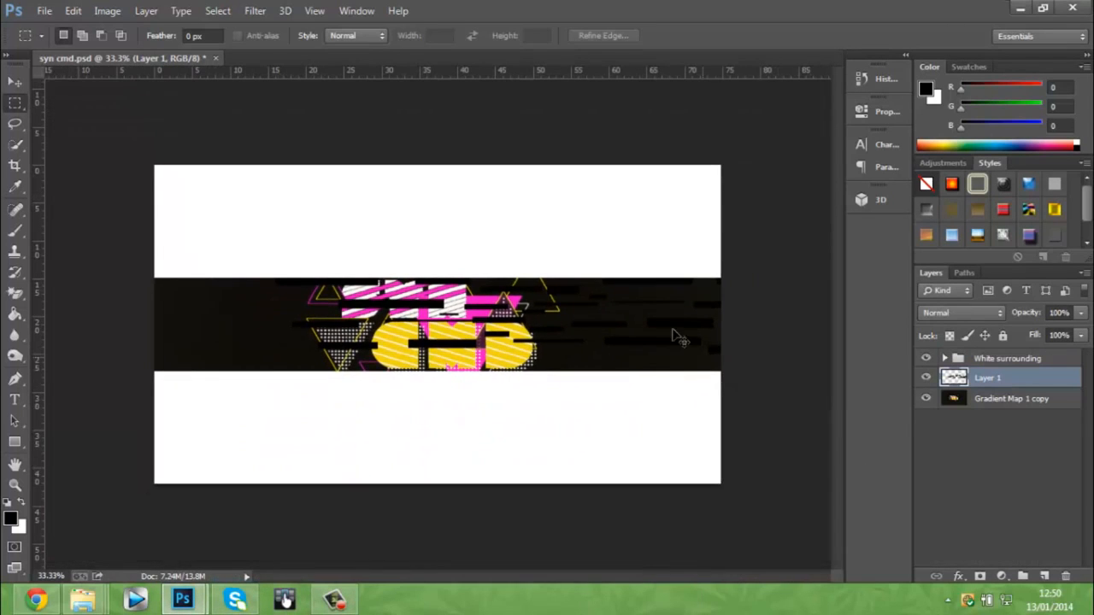
left_click_drag(675, 335, 562, 347)
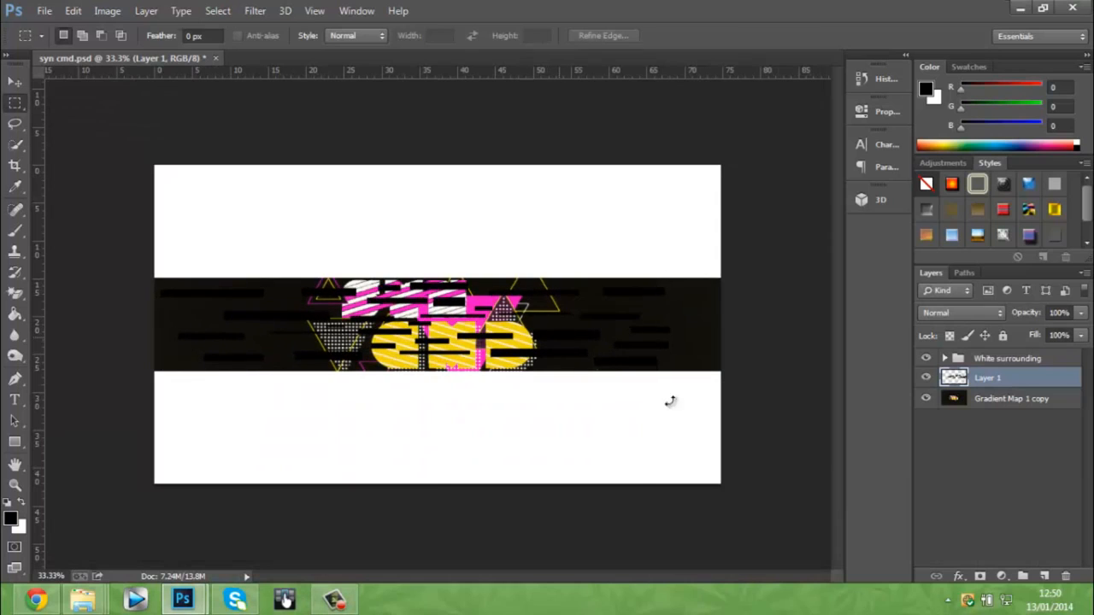
key("ctrl+t")
left_click_drag(669, 282, 716, 276)
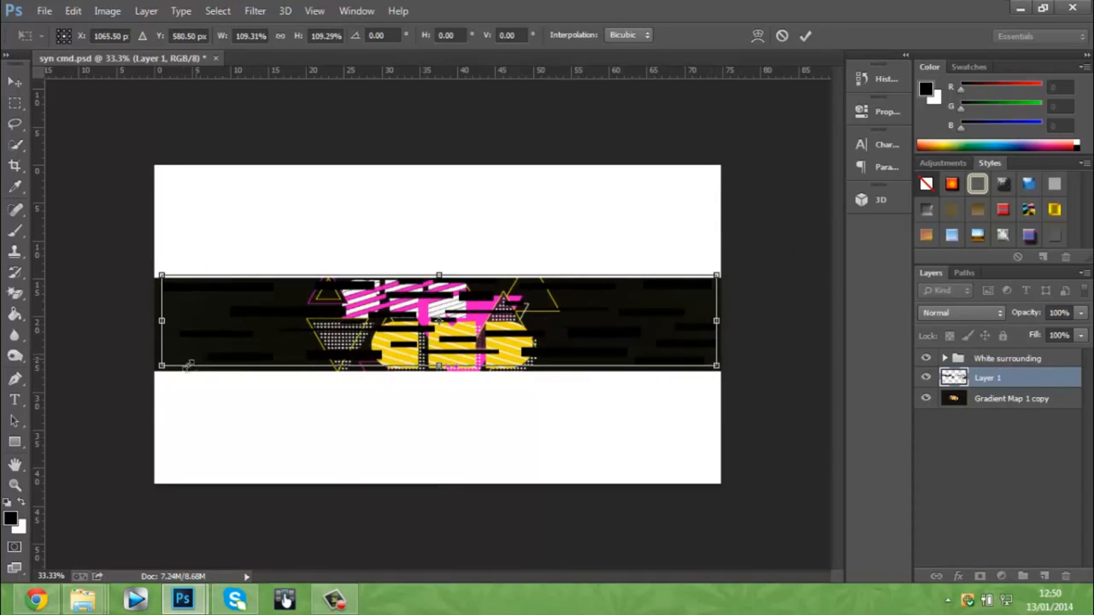
left_click_drag(162, 366, 155, 370)
left_click_drag(316, 298, 317, 303)
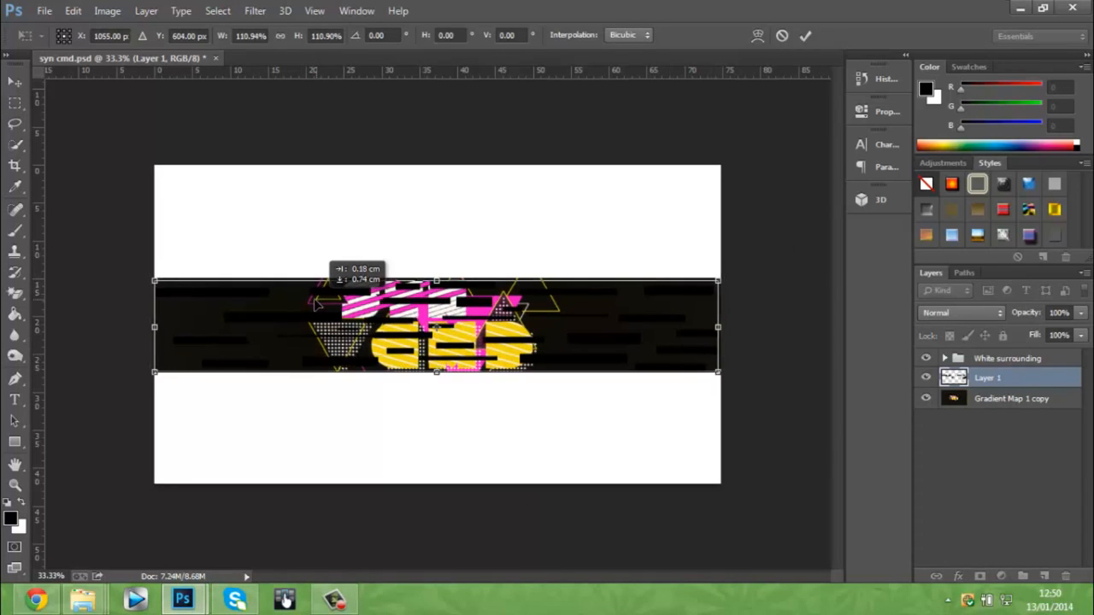
key("Return")
key("ctrl+plus")
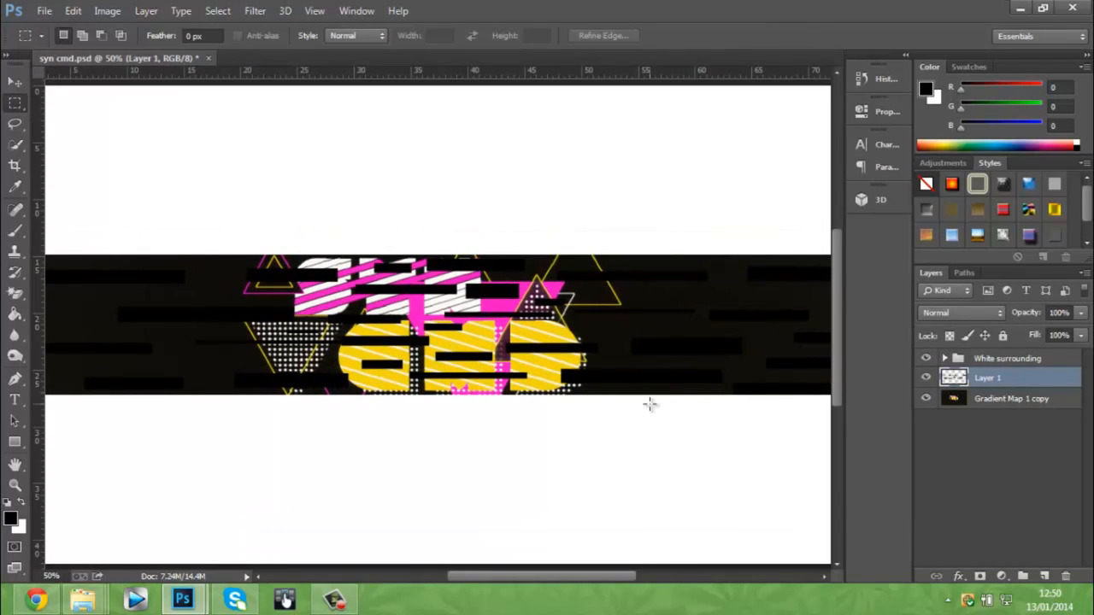
- Load Layer 1's glitch bars as a selection, check the retro pack's layer groups and minimize that document
left_click(955, 380, "ctrl")
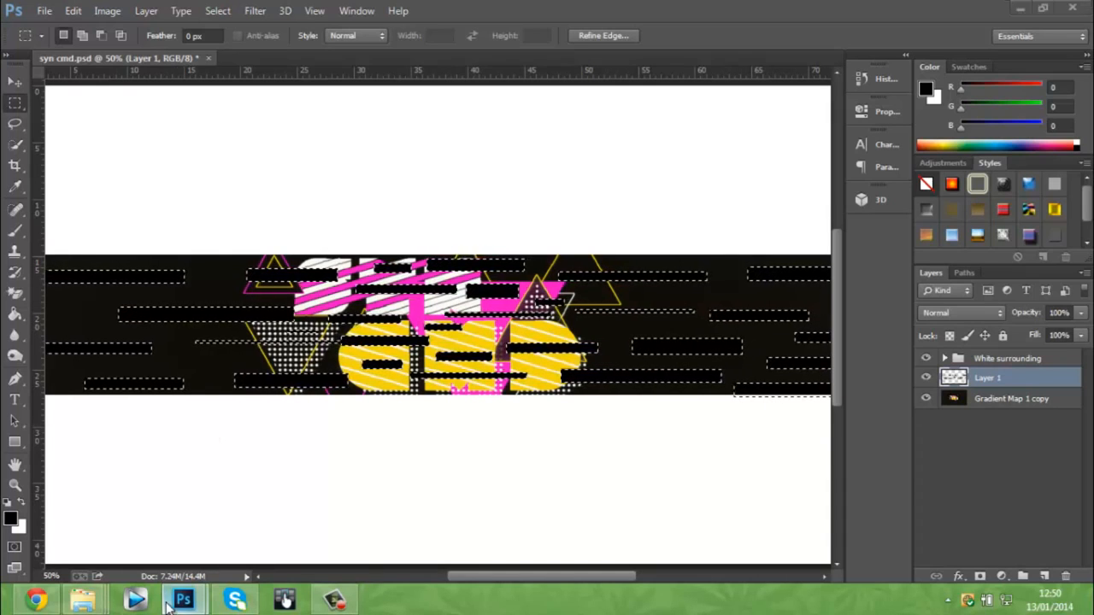
mouse_move(182, 599)
left_click(233, 523)
scroll(979, 415, "down", 3)
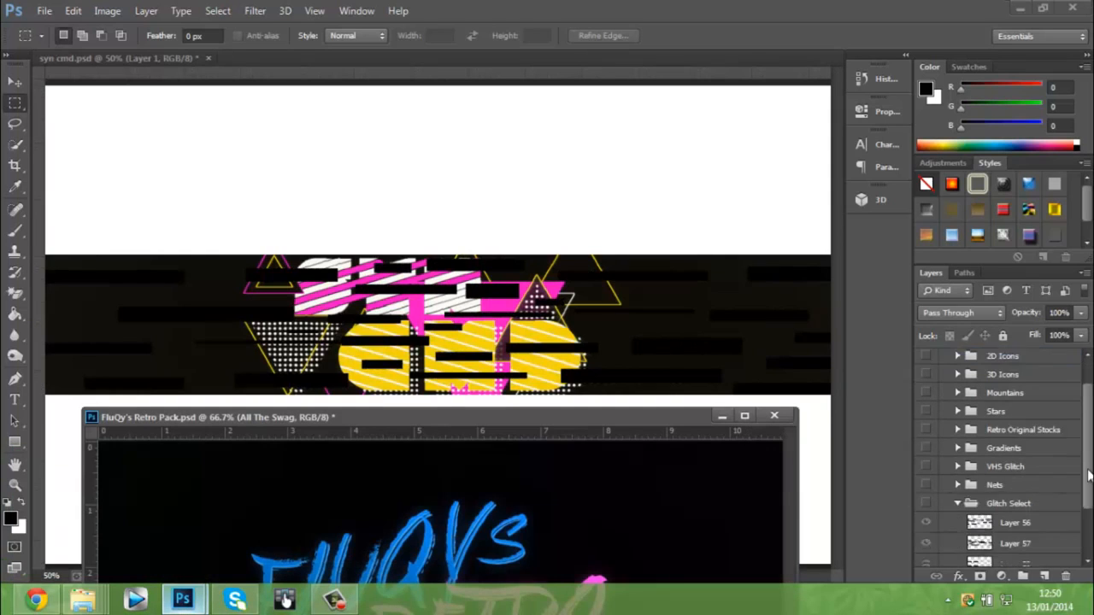
left_click(722, 417)
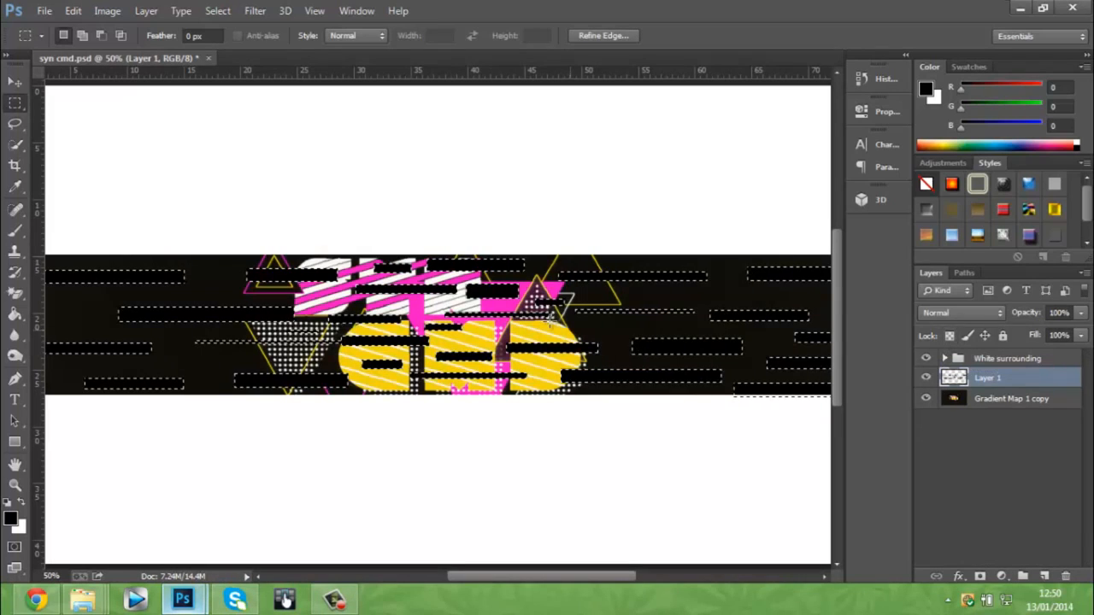
- Copy the selected bar areas of the Gradient Map 1 copy layer to a new layer and hide Layer 1
left_click(970, 402)
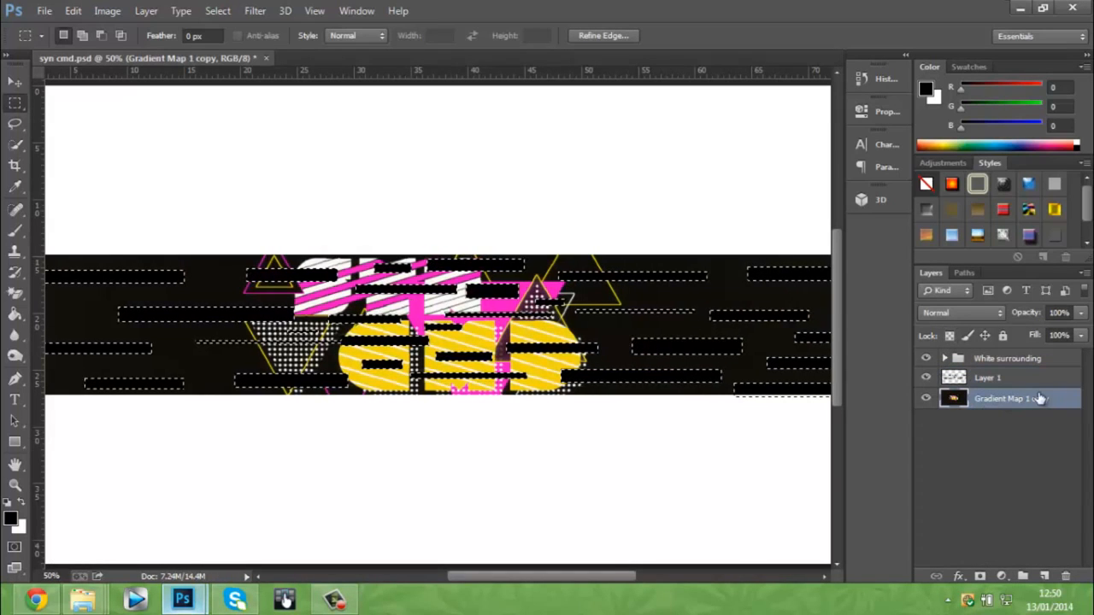
right_click(671, 331)
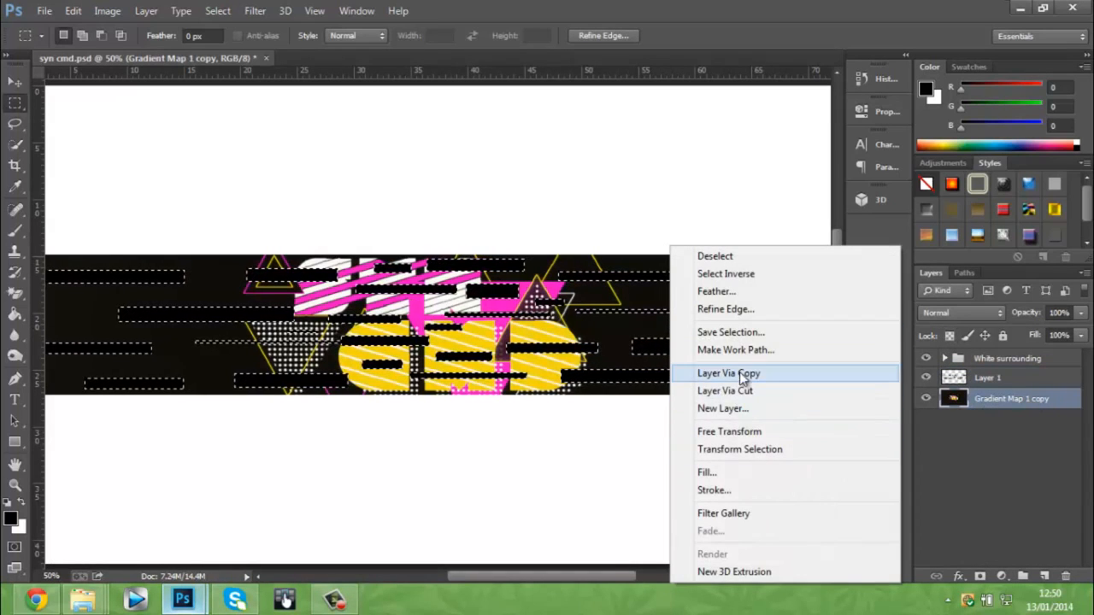
left_click(564, 423)
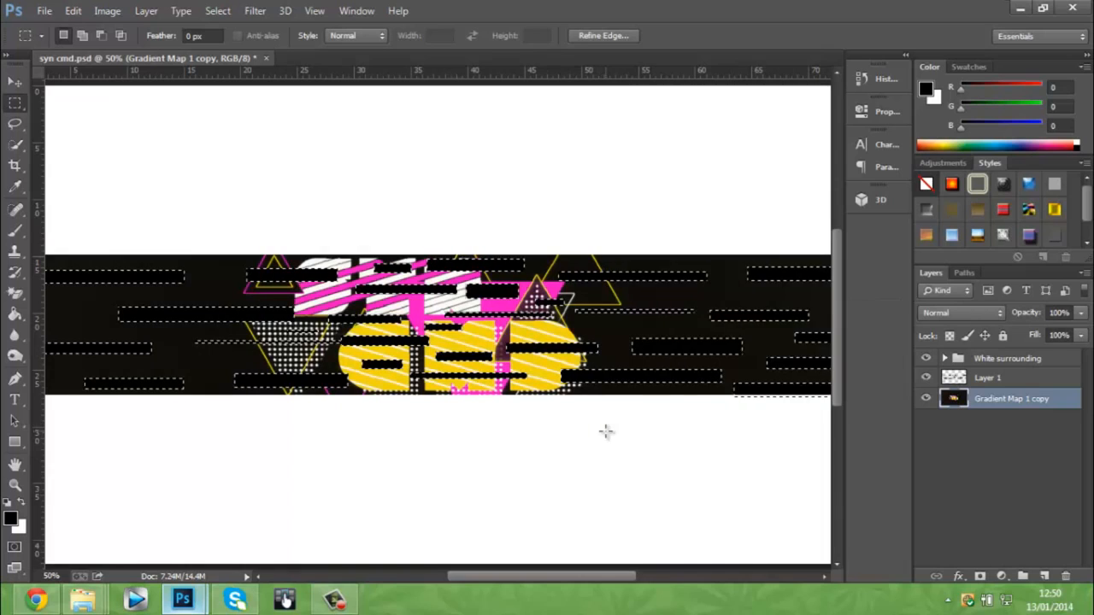
right_click(606, 431)
left_click(525, 459)
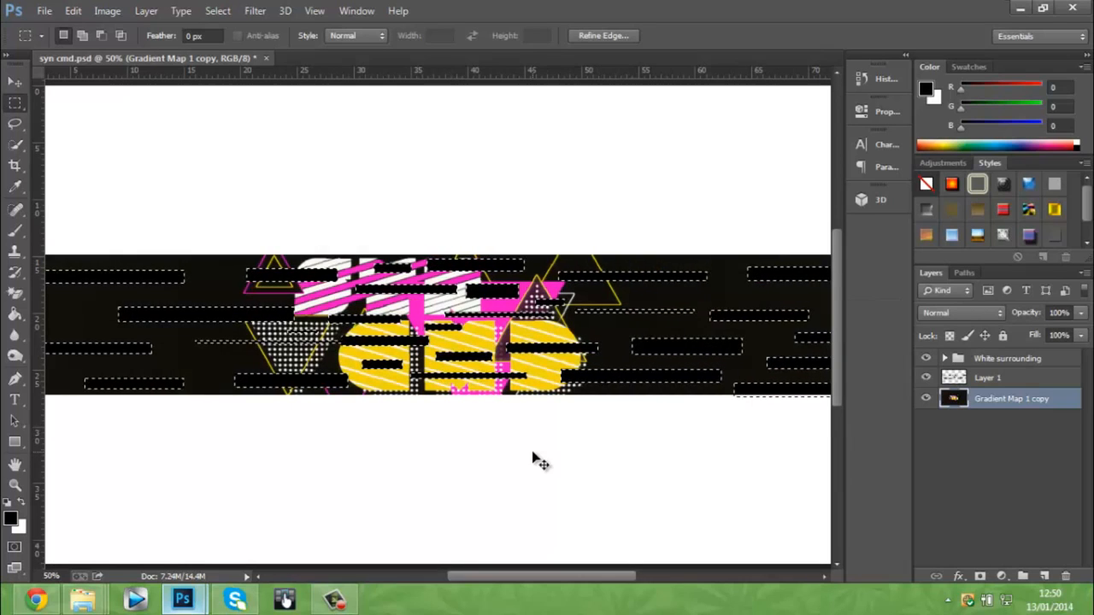
key("ctrl+j")
left_click(926, 378)
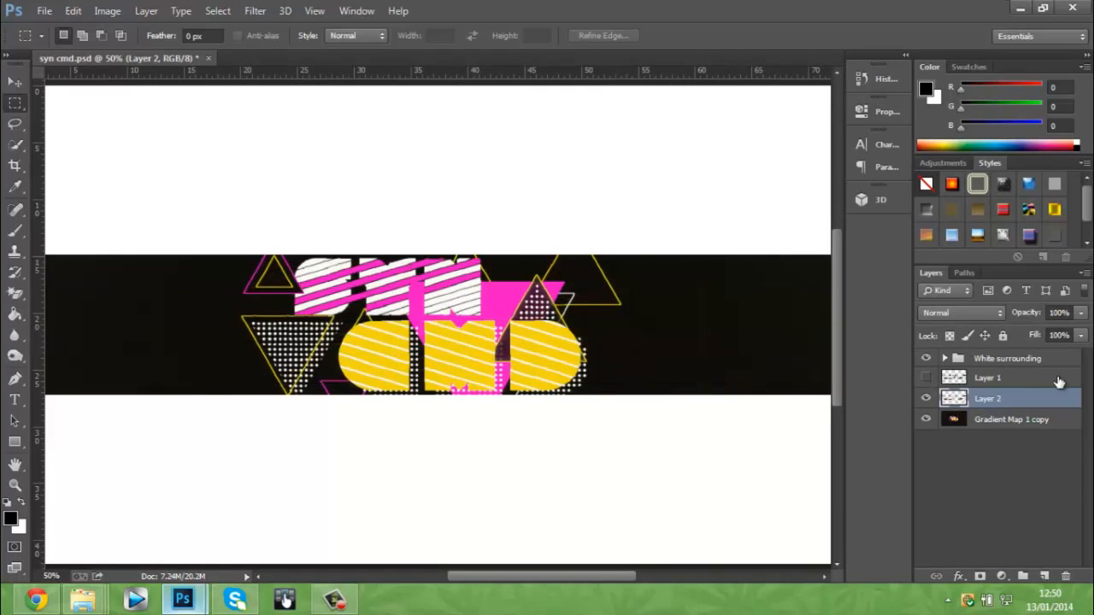
- Free-transform the copied strips on Layer 2 to shift them very slightly up and to the left
key("ctrl+plus")
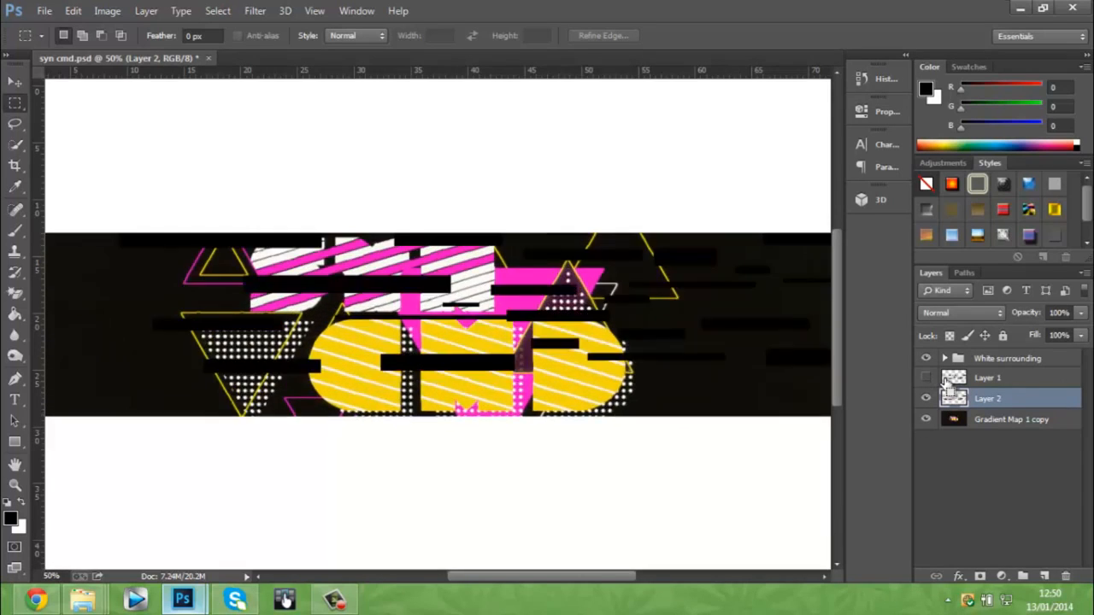
key("ctrl+t")
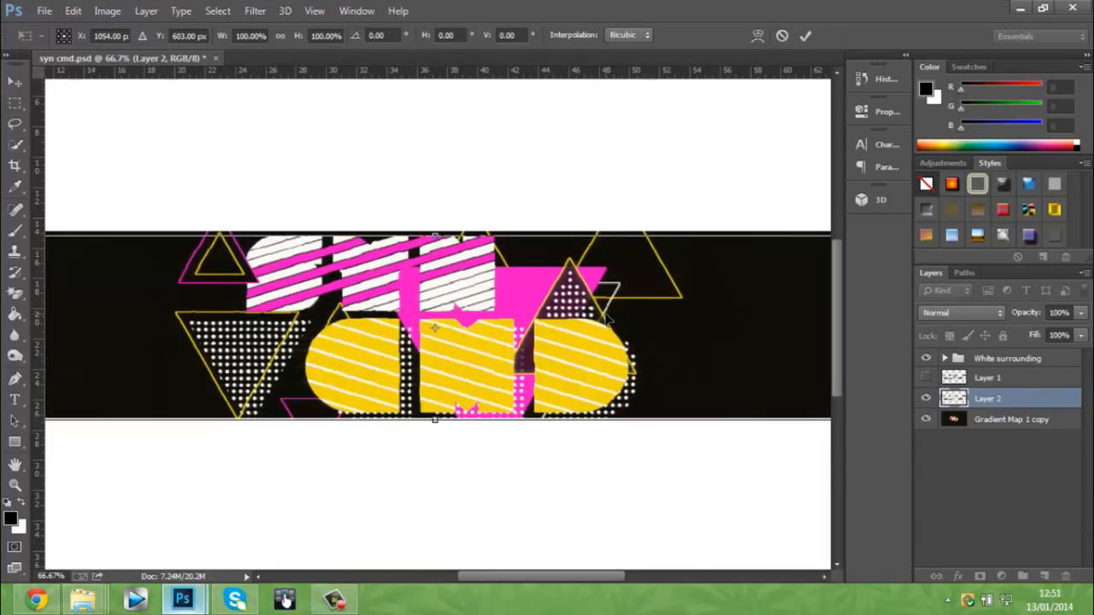
key("Return")
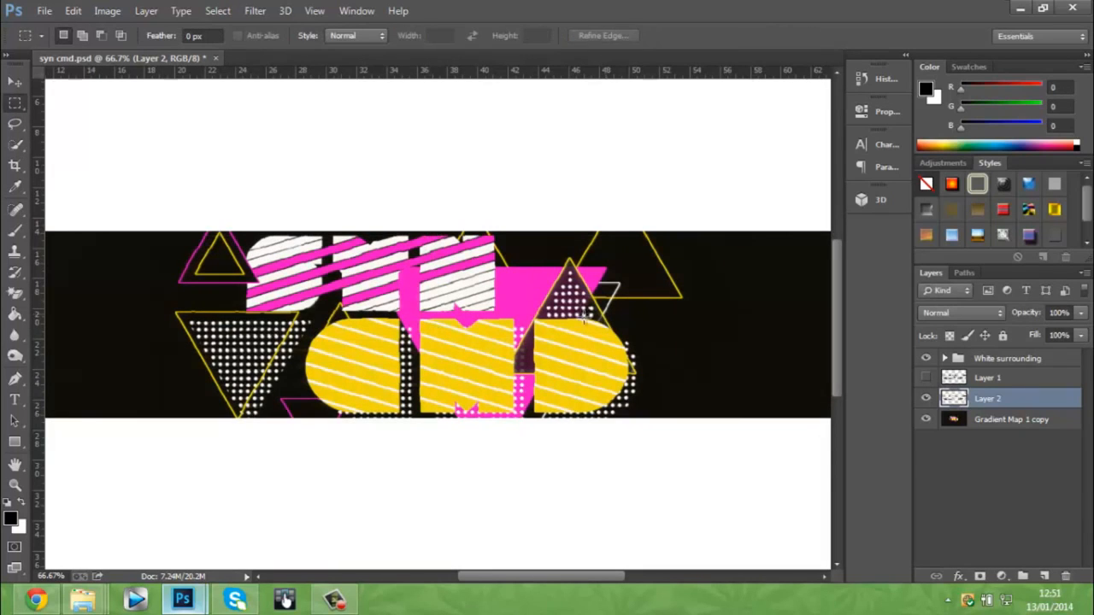
- Restrict Layer 2's advanced blending to the G channel only, with R and B switched off
double_click(1073, 404)
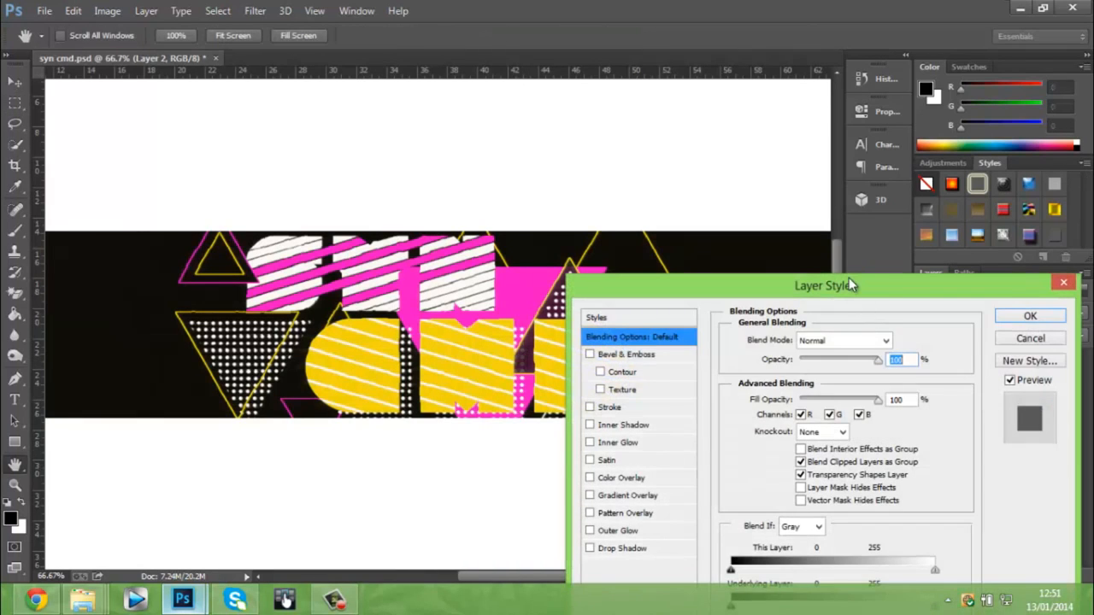
left_click_drag(850, 283, 818, 171)
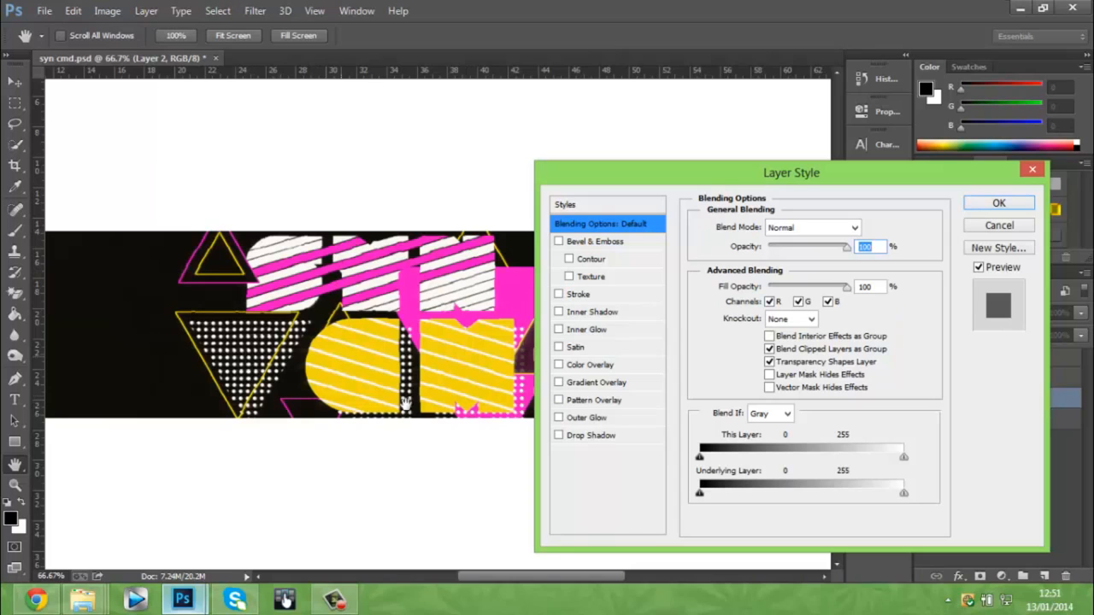
left_click(769, 302)
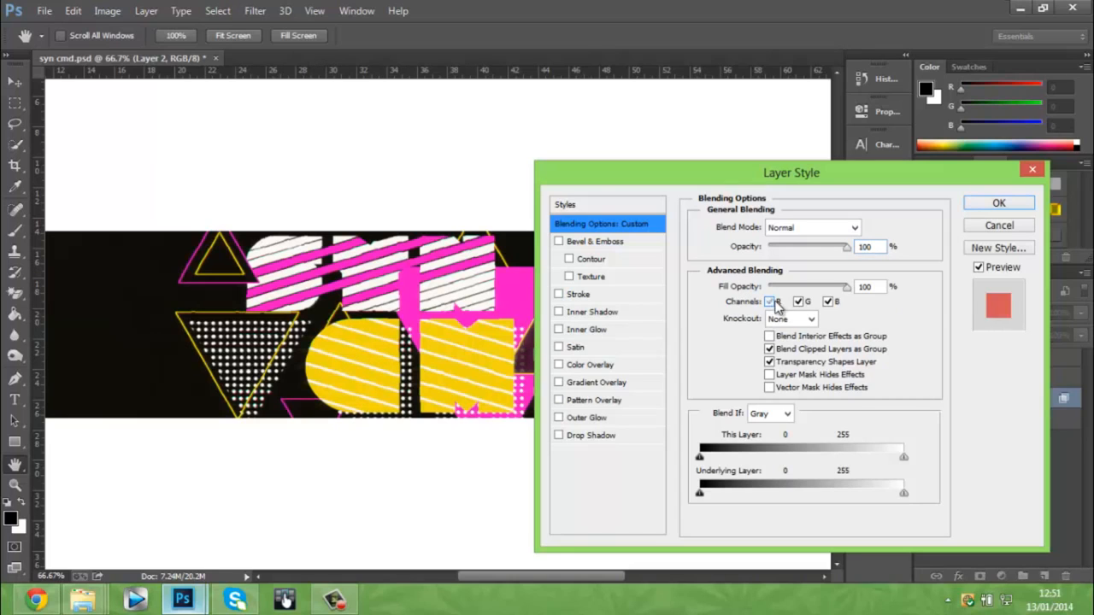
left_click(769, 301)
left_click(798, 303)
left_click(827, 302)
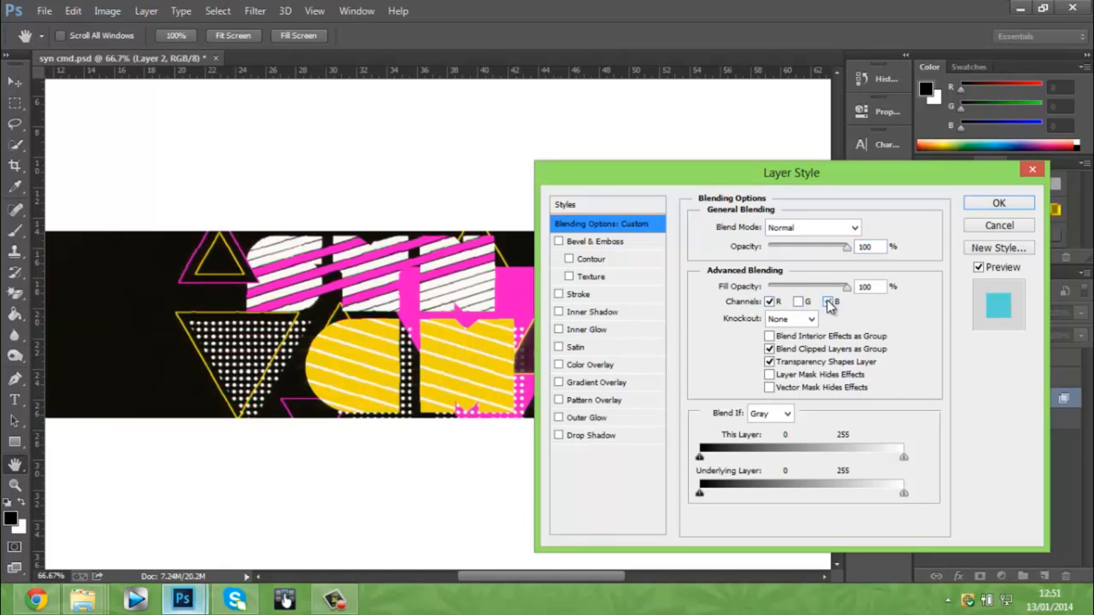
left_click(769, 302)
left_click(798, 302)
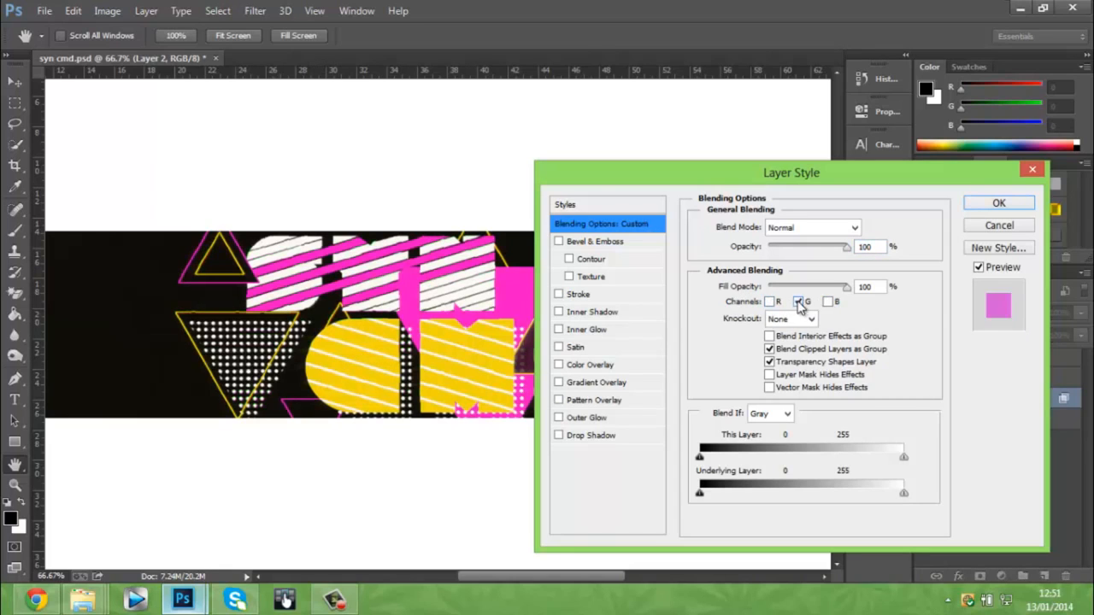
left_click(1000, 205)
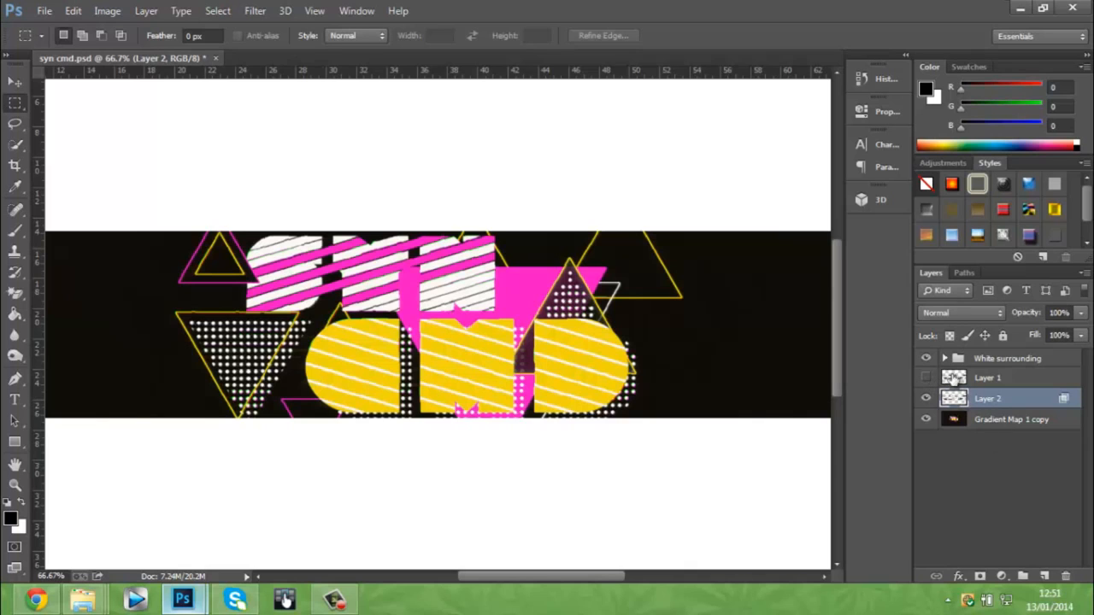
- Load Layer 1's bars as a selection and copy that area of Gradient Map 1 copy to another new layer
left_click(958, 378, "ctrl")
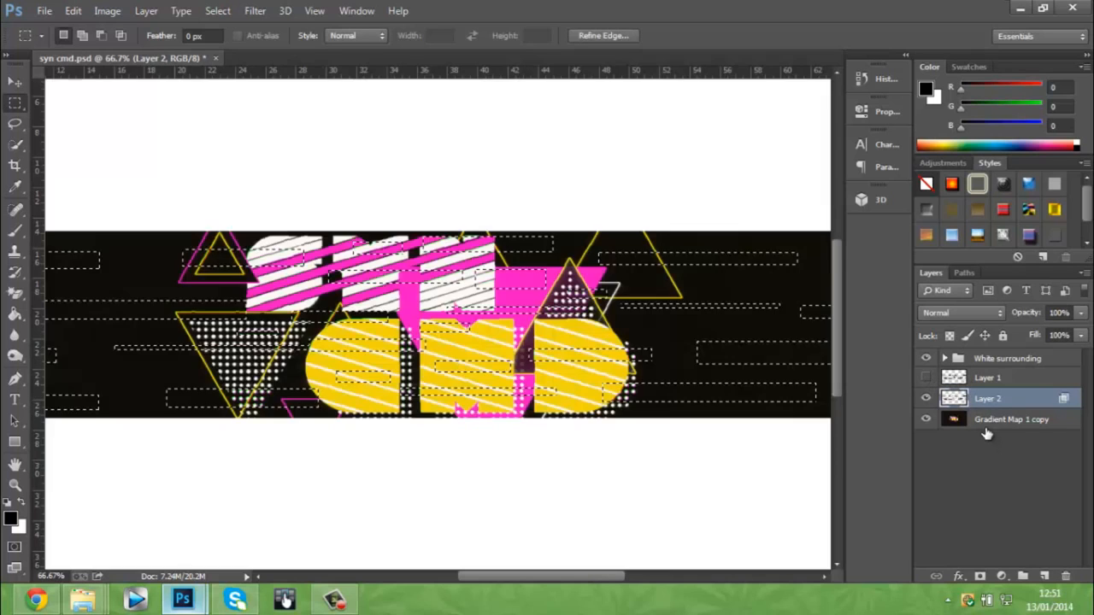
left_click(986, 424)
key("ctrl+j")
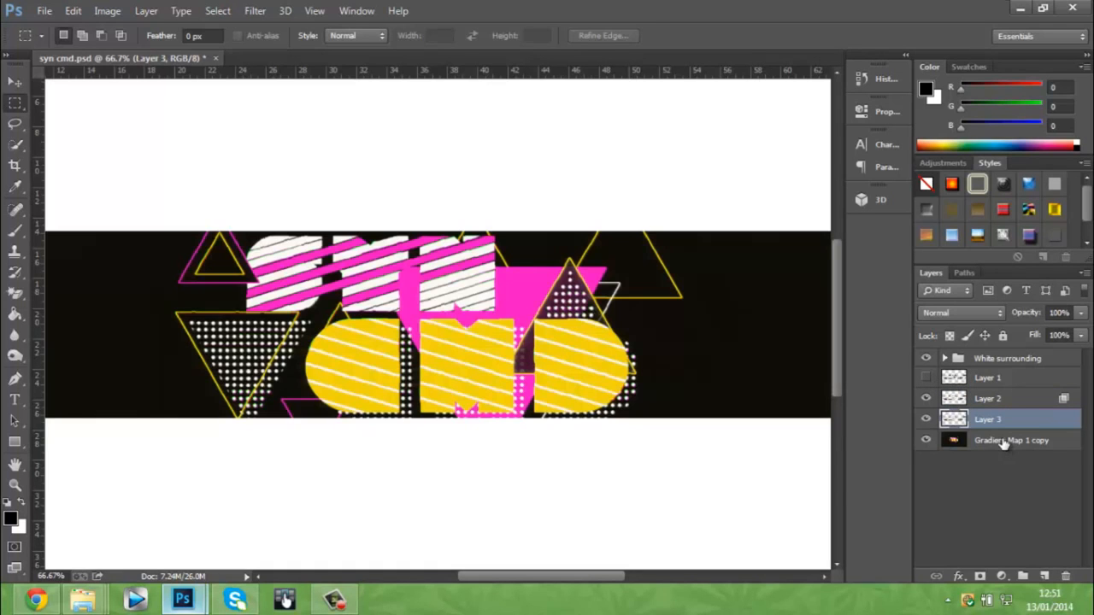
- Free-transform Layer 3's strips and nudge them 2 px down and 2 px to the right
key("ctrl+t")
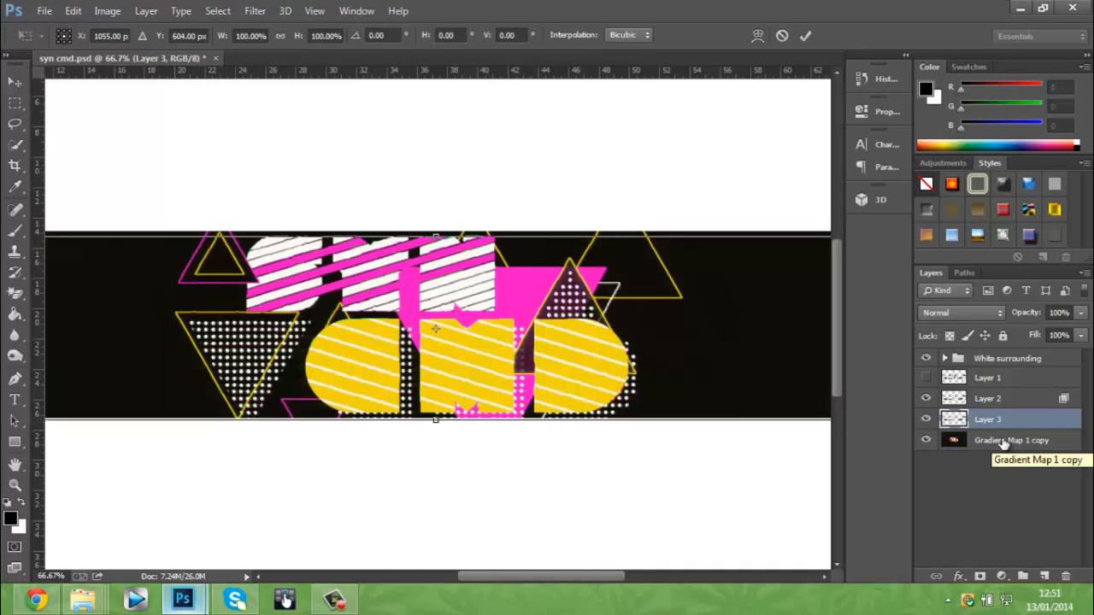
key("Down")
key("Down")
key("Right")
key("Right")
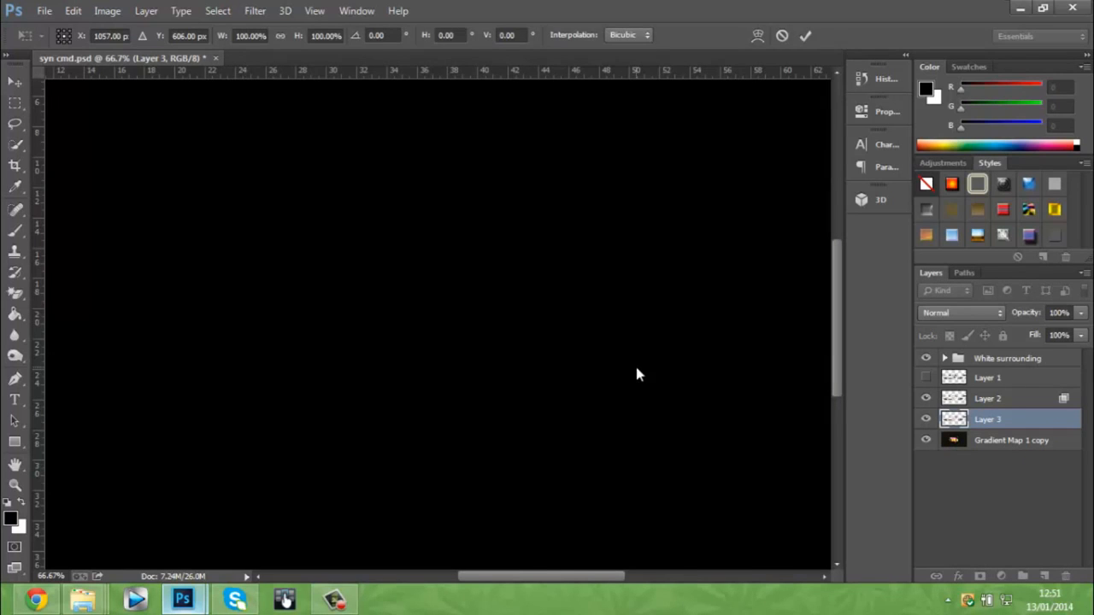
key("Return")
- Restrict Layer 3's advanced blending to the B channel only, with R and G off, and inspect the colour fringes on the banner
double_click(1078, 423)
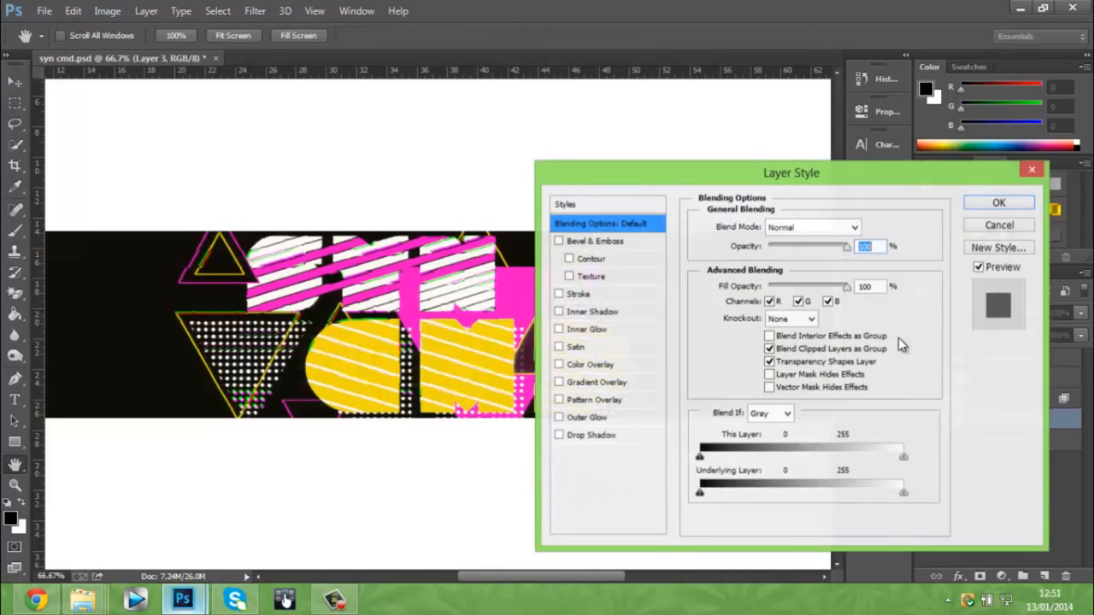
left_click(798, 302)
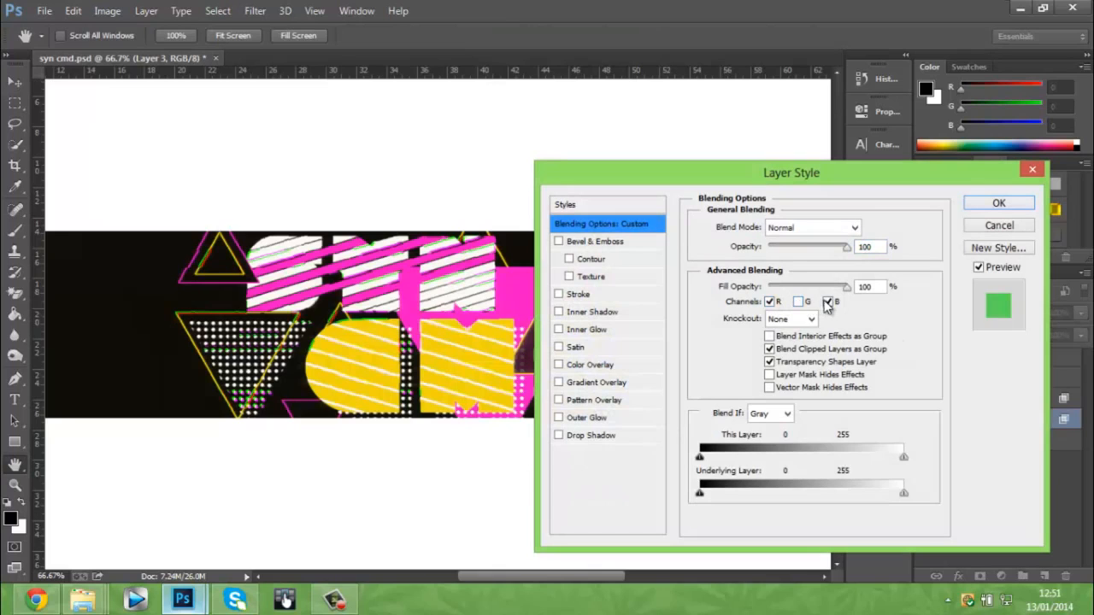
left_click(827, 302)
left_click(769, 302)
left_click(799, 301)
left_click(798, 302)
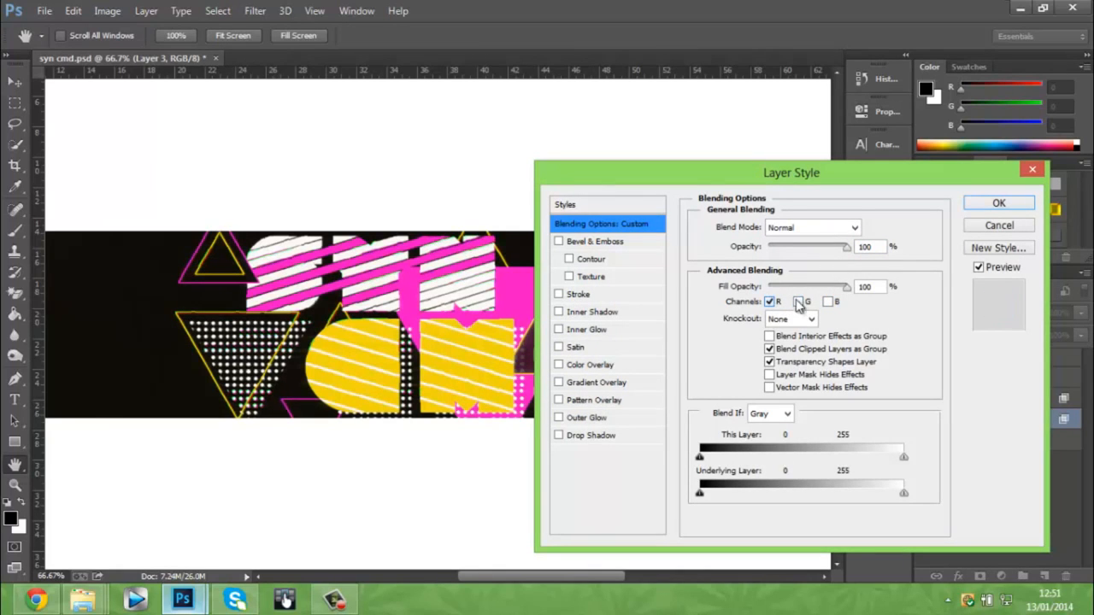
left_click(827, 301)
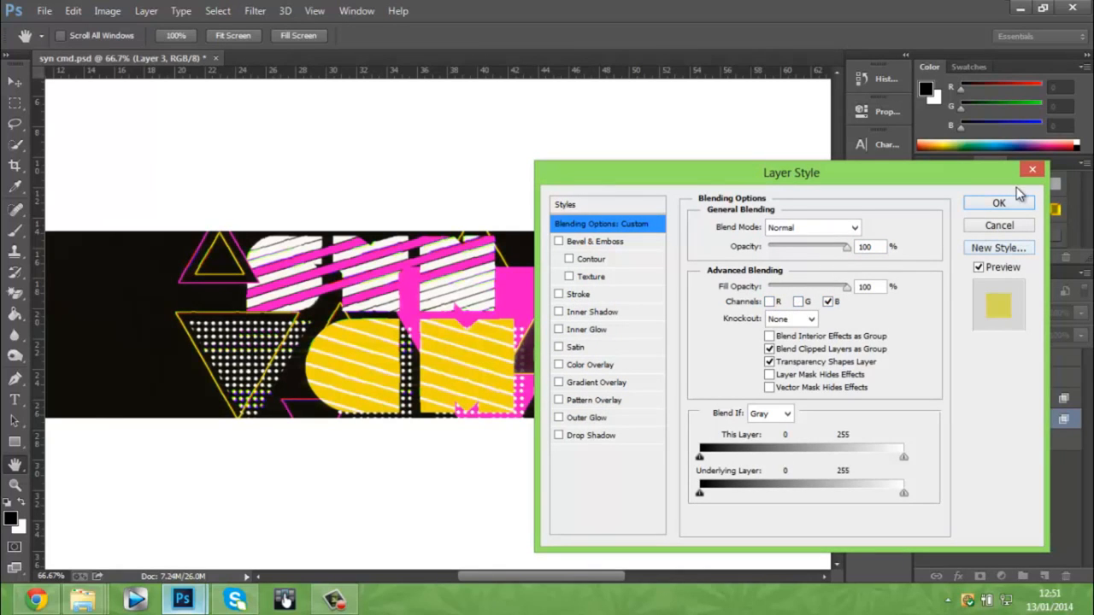
left_click(998, 209)
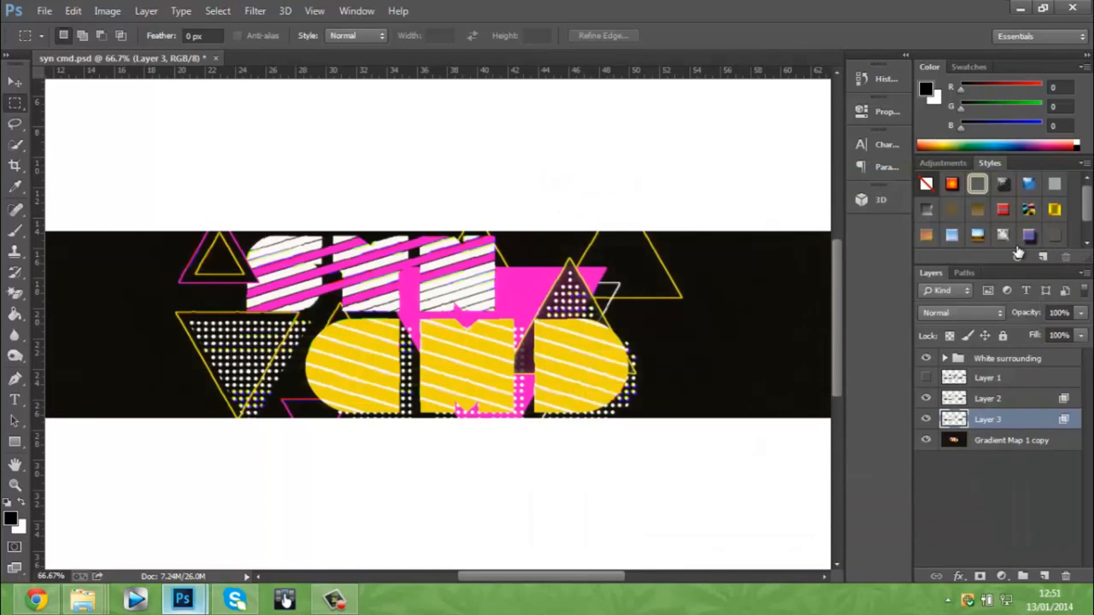
key("ctrl+plus")
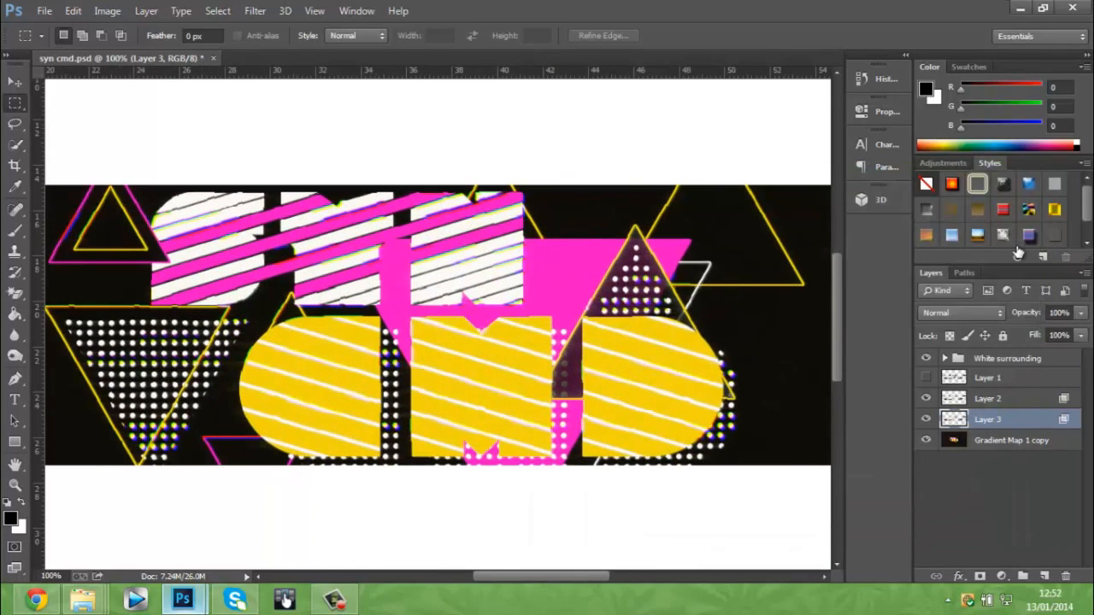
key("ctrl+minus")
key("ctrl+minus")
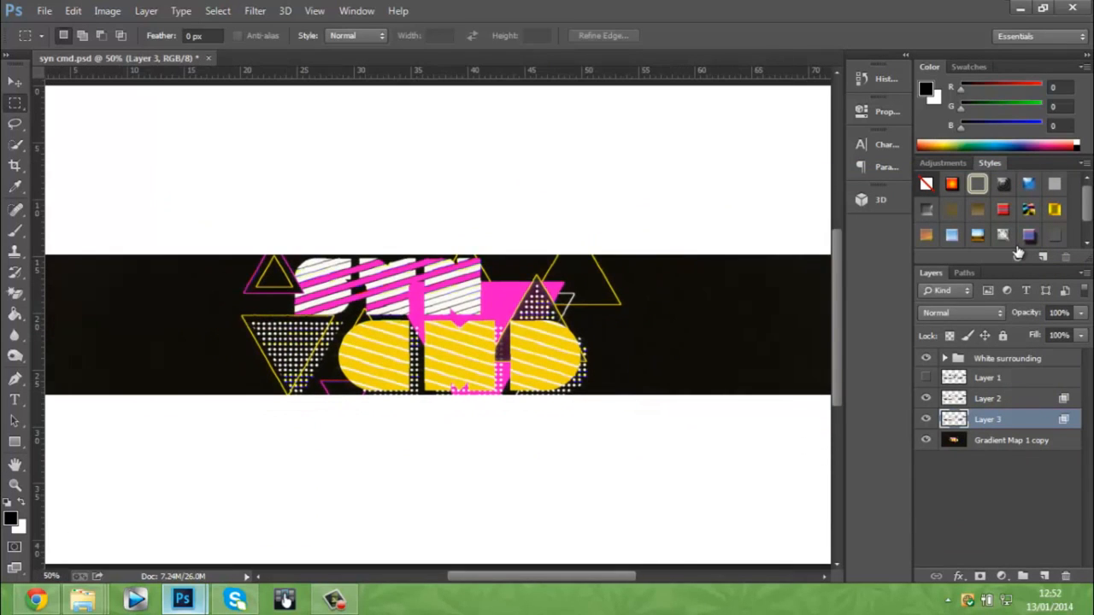